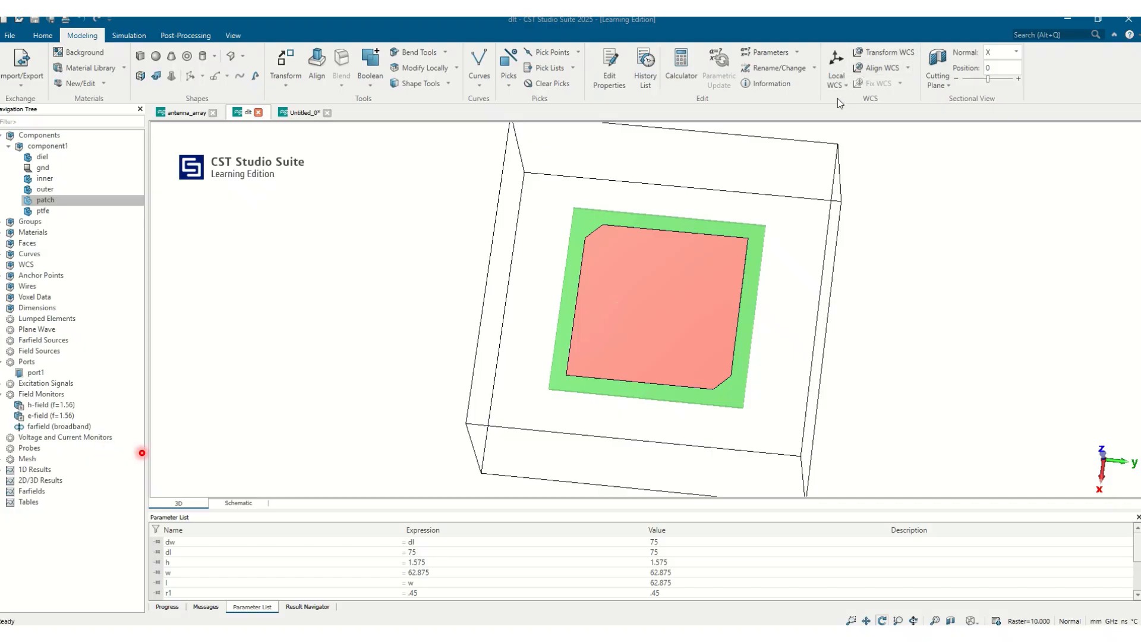
Step: Define a PEC brick in component1 spanning X -l1/2 to l1/2, Y -w1/2 to w1/2 and Z h to h+0.035
left_click_drag(662, 273, 708, 285)
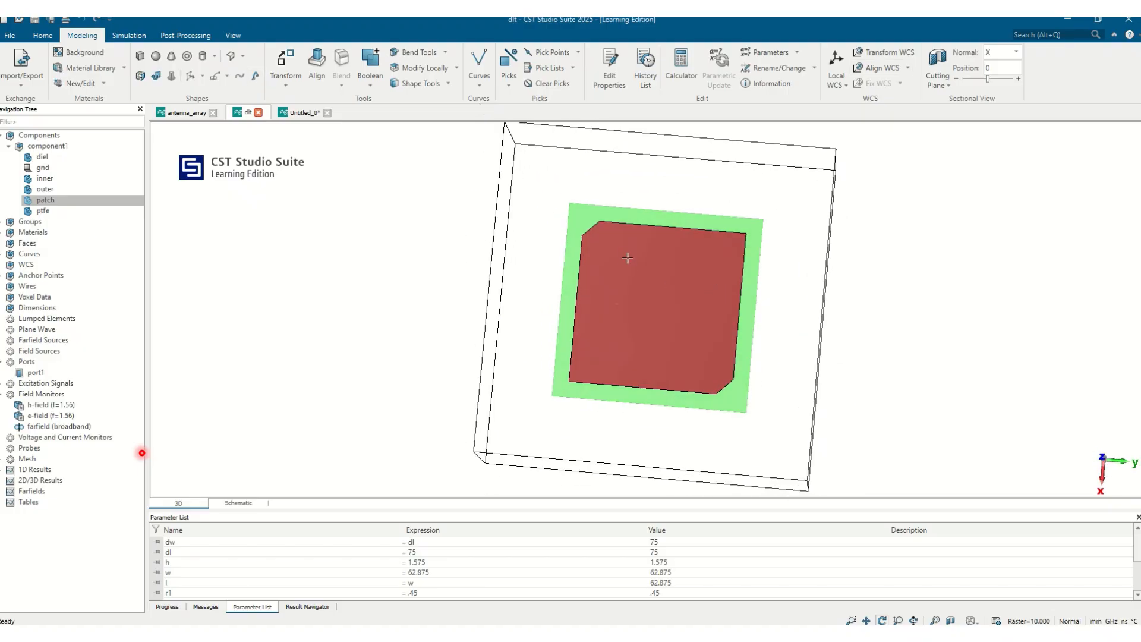
left_click(59, 146)
left_click(141, 55)
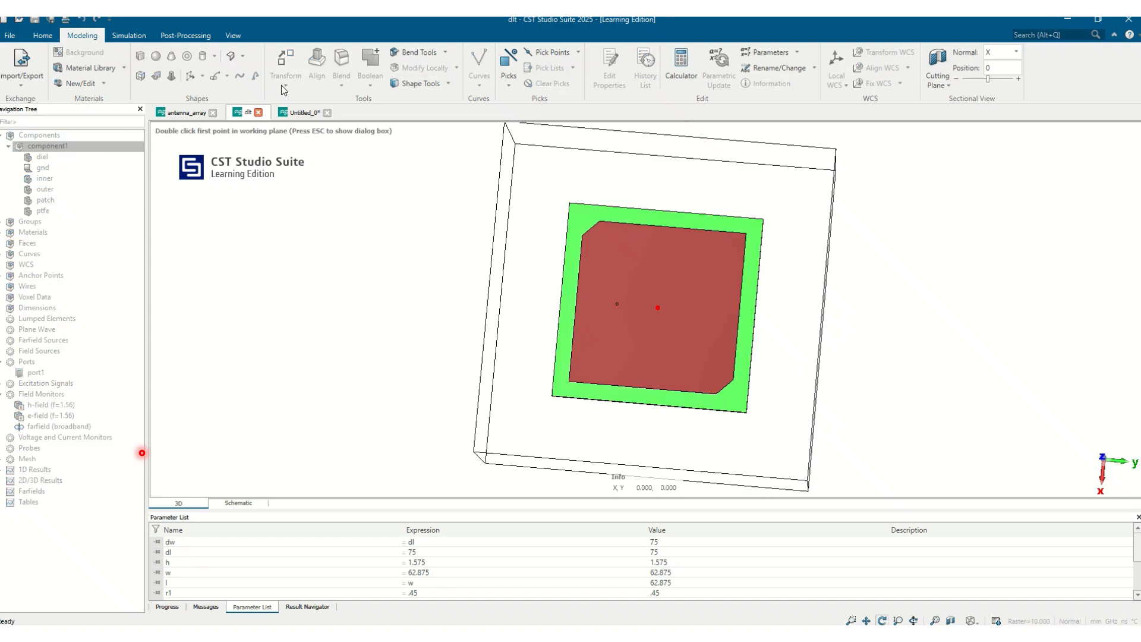
key("Escape")
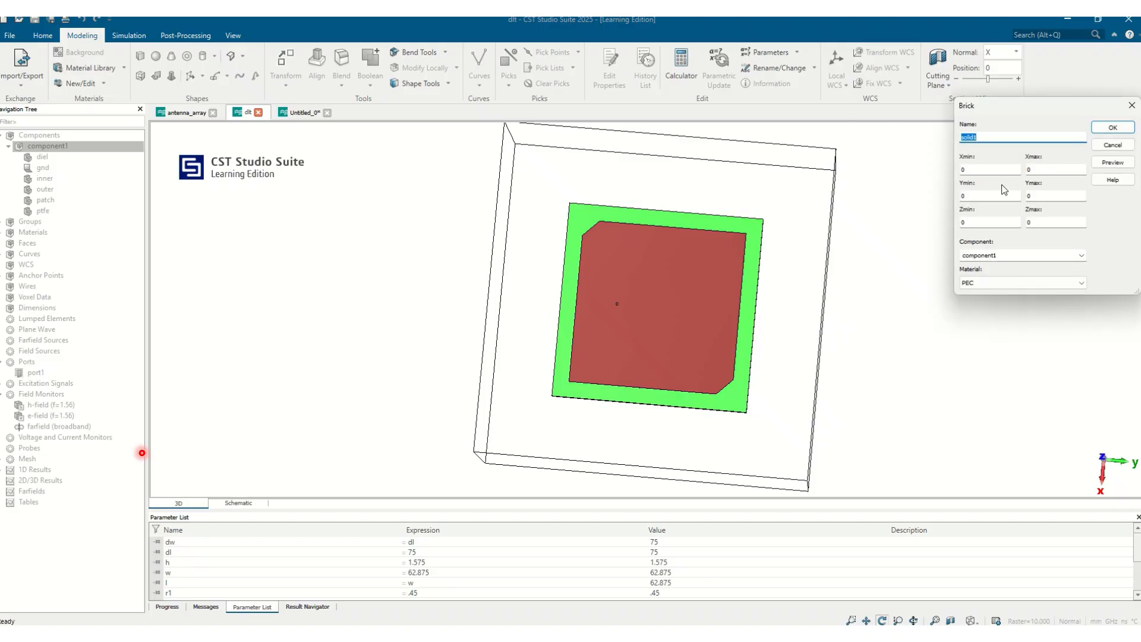
key("Tab")
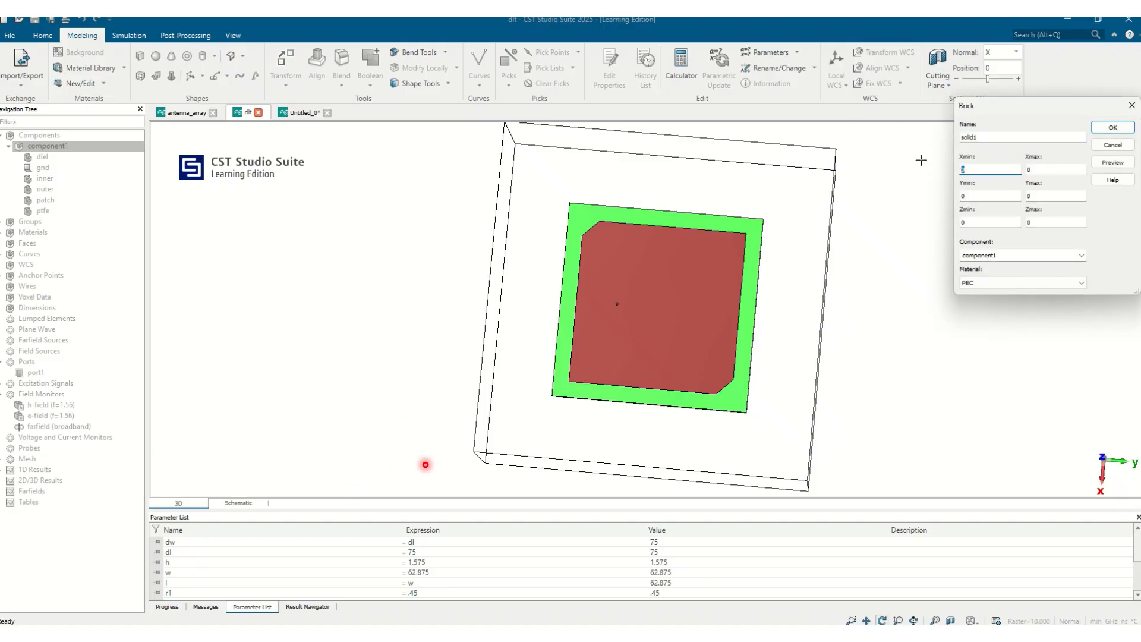
type("-l1/2")
key("Tab")
key("Tab")
type("-w1/2")
key("Tab")
type("w1/2")
key("Tab")
type("h")
key("Tab")
type("h+0.035")
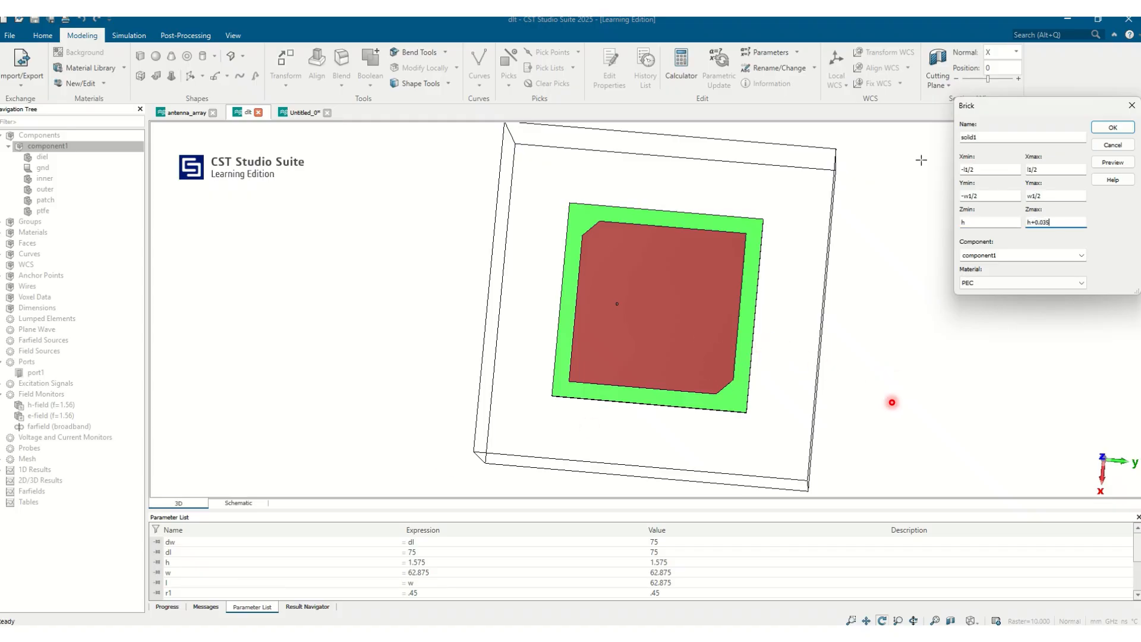
Step: Define the missing parameters l1 = 10 and w1 = 5, and create the brick
left_click(1123, 168)
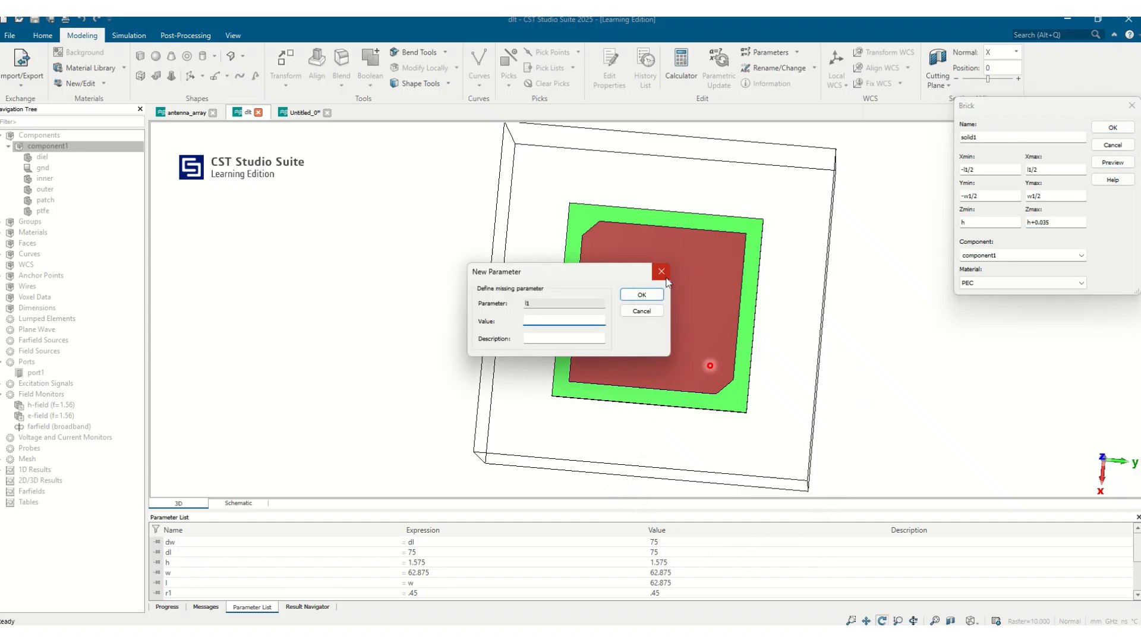
type("10")
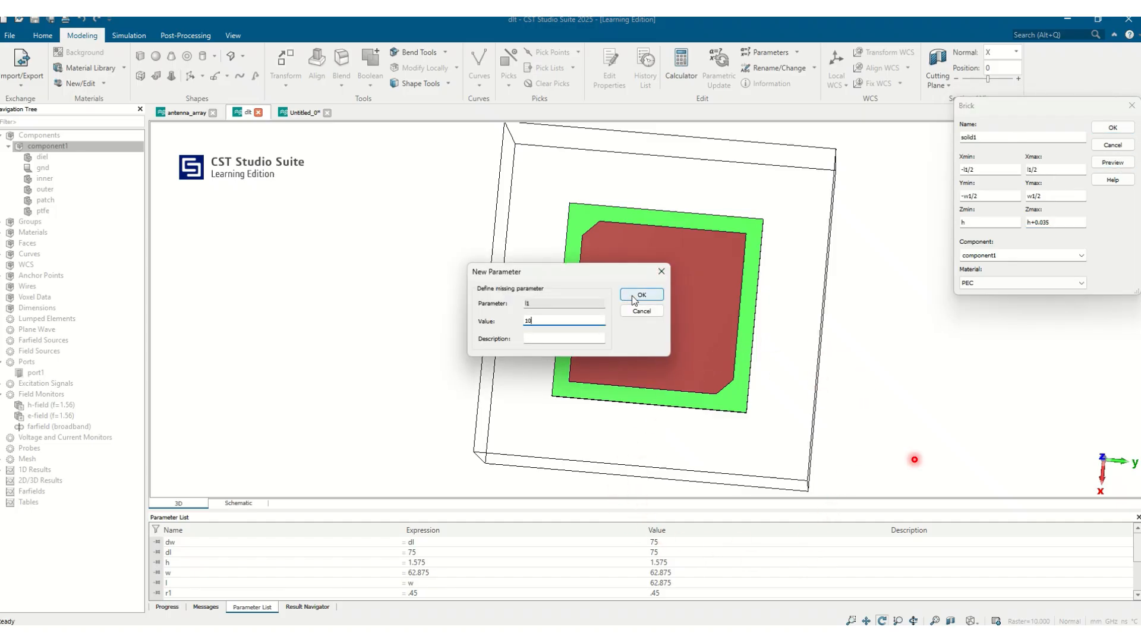
left_click(634, 295)
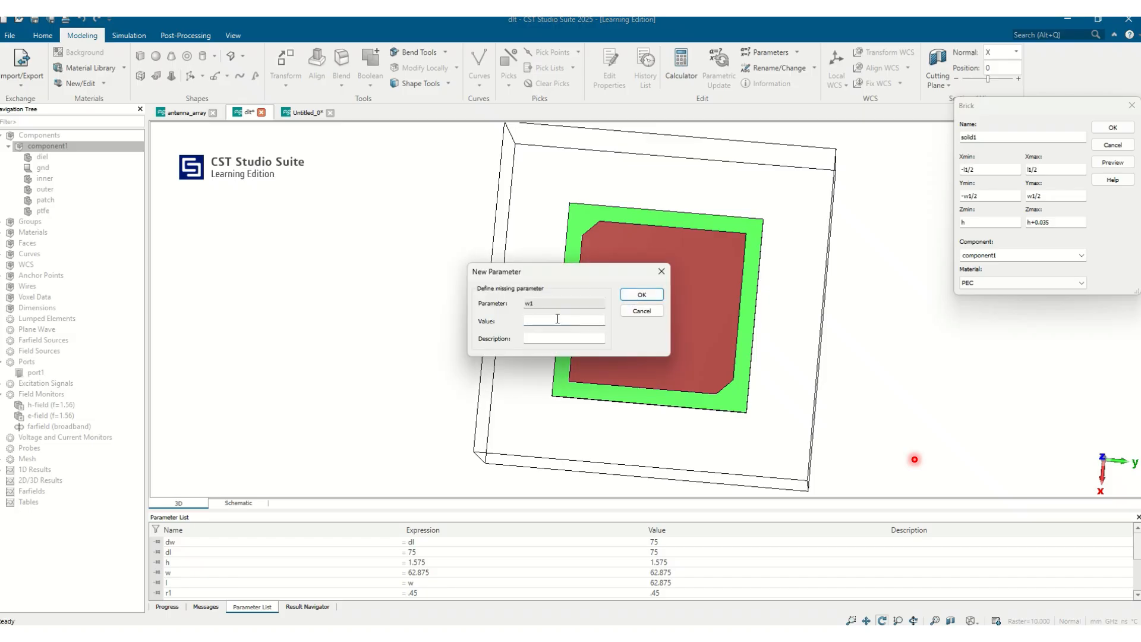
type("5")
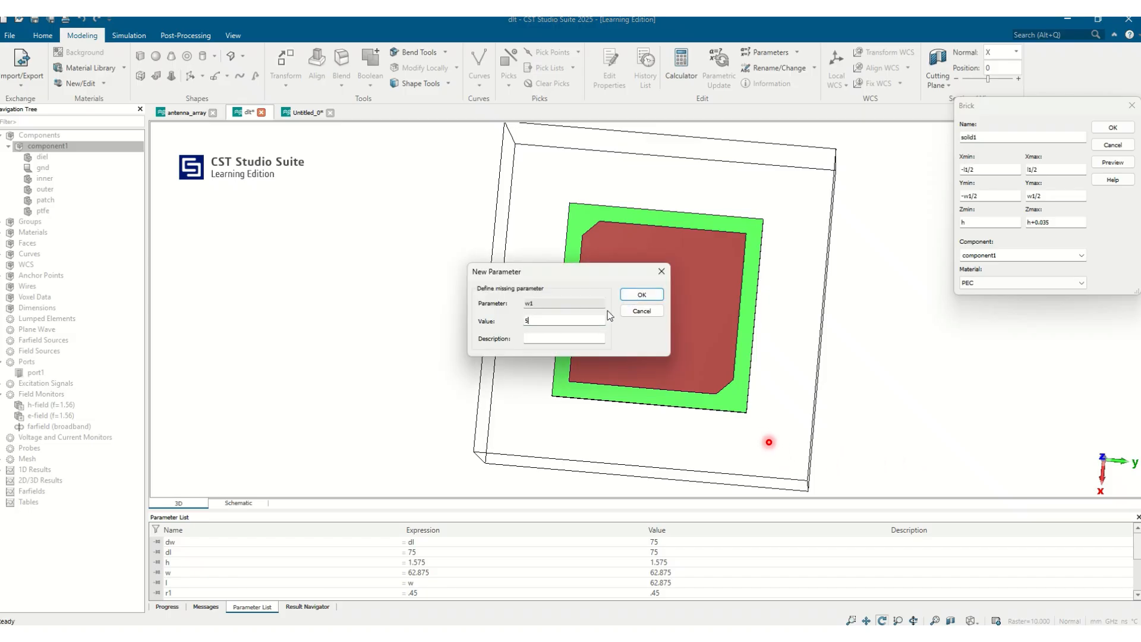
left_click(641, 295)
left_click_drag(669, 294, 635, 296)
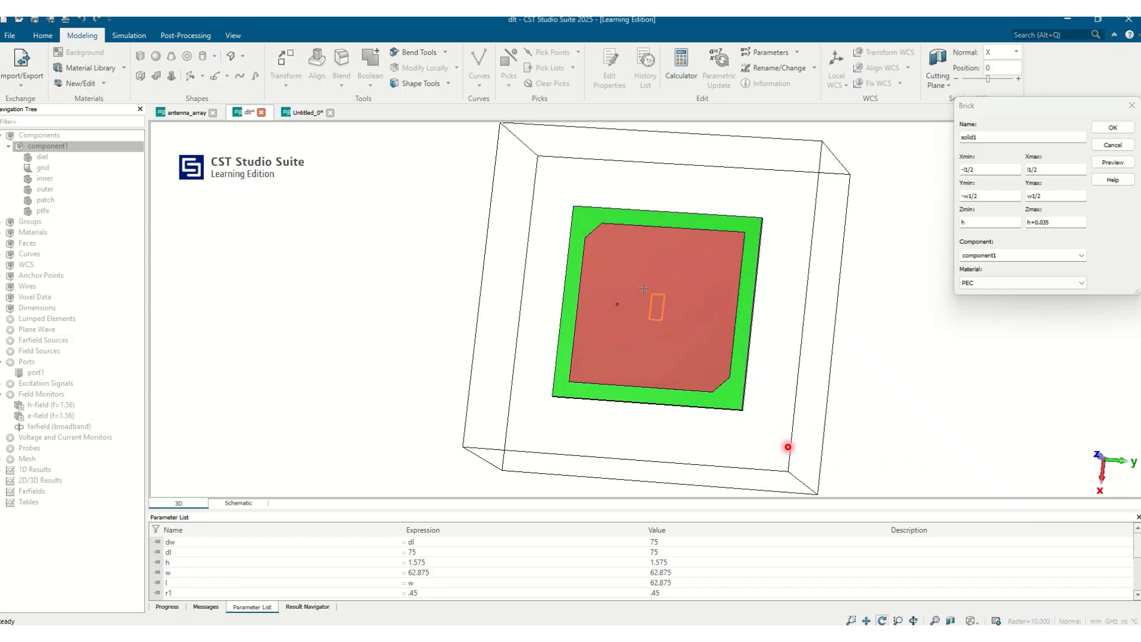
left_click(1113, 127)
Step: Subtract solid1 from the patch with a Boolean operation
mouse_move(718, 321)
left_mouse_down()
mouse_move(735, 309)
mouse_move(700, 326)
left_mouse_up()
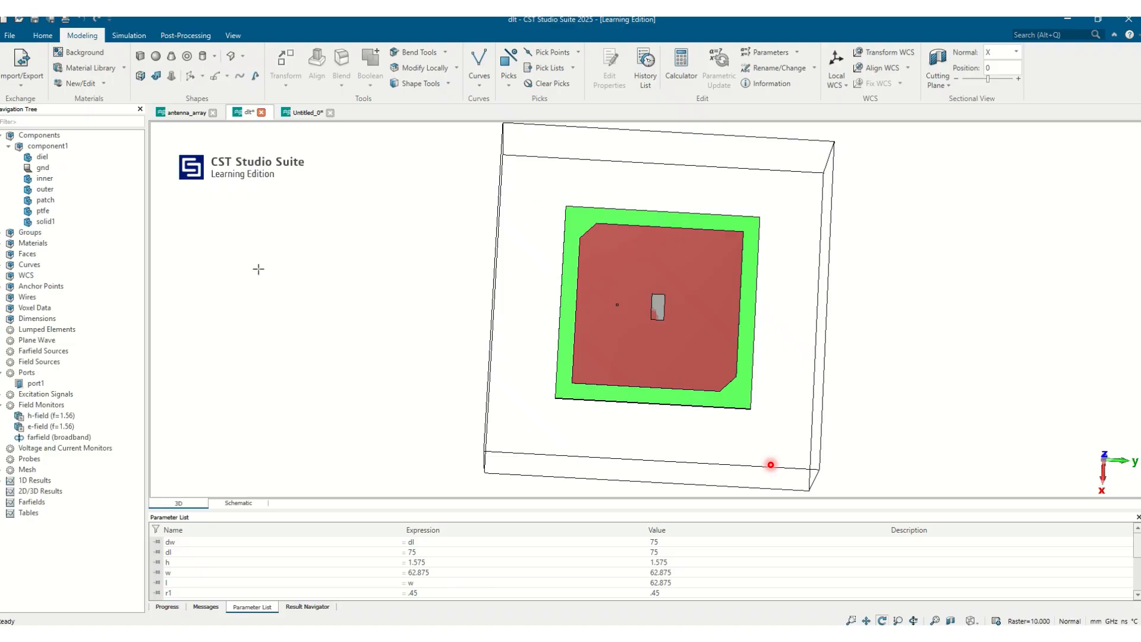
left_click(86, 202)
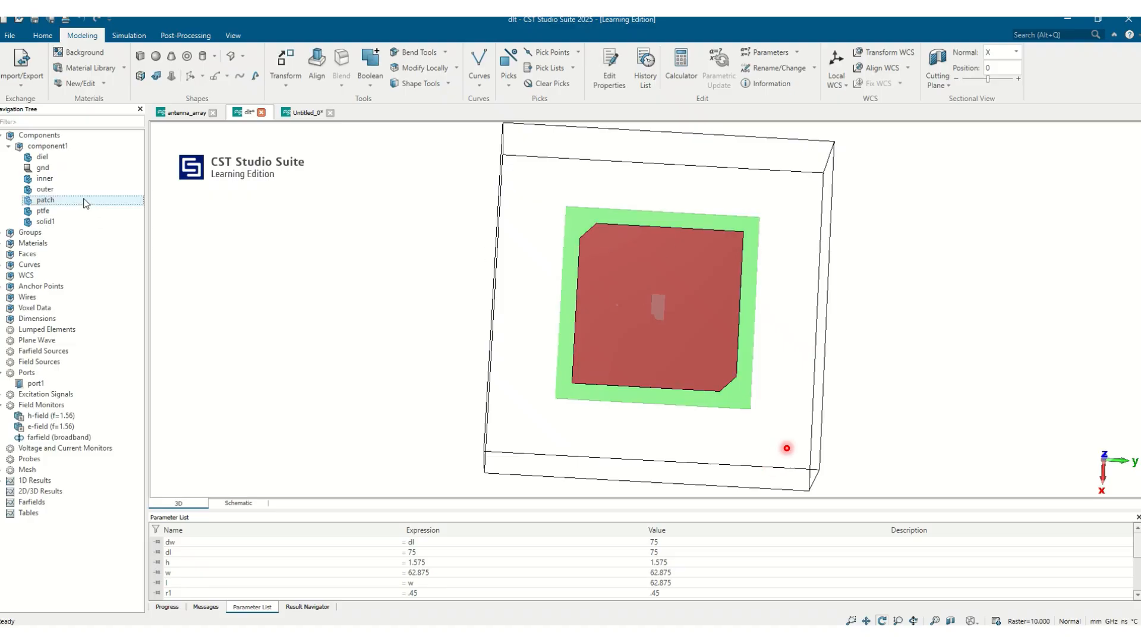
left_click(374, 89)
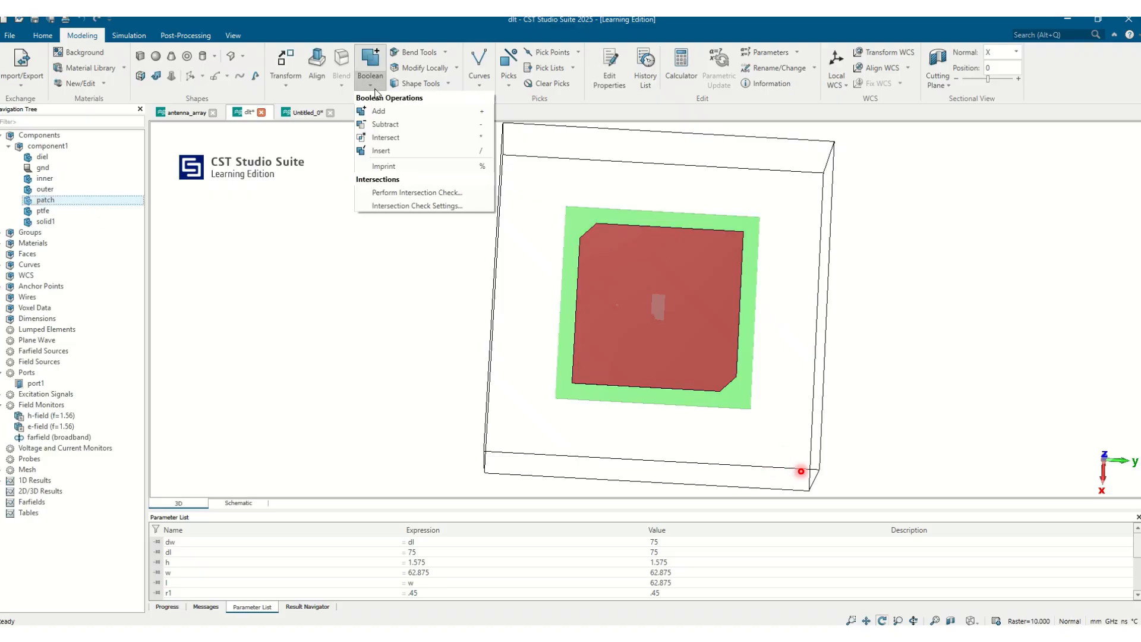
left_click(374, 124)
left_click(62, 222)
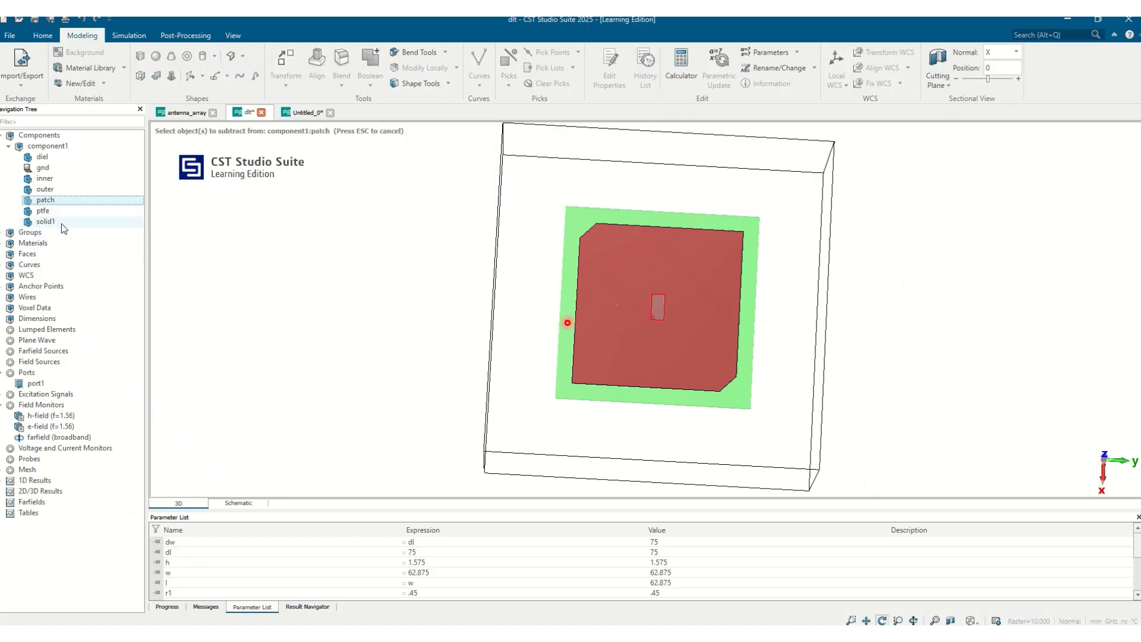
key("Return")
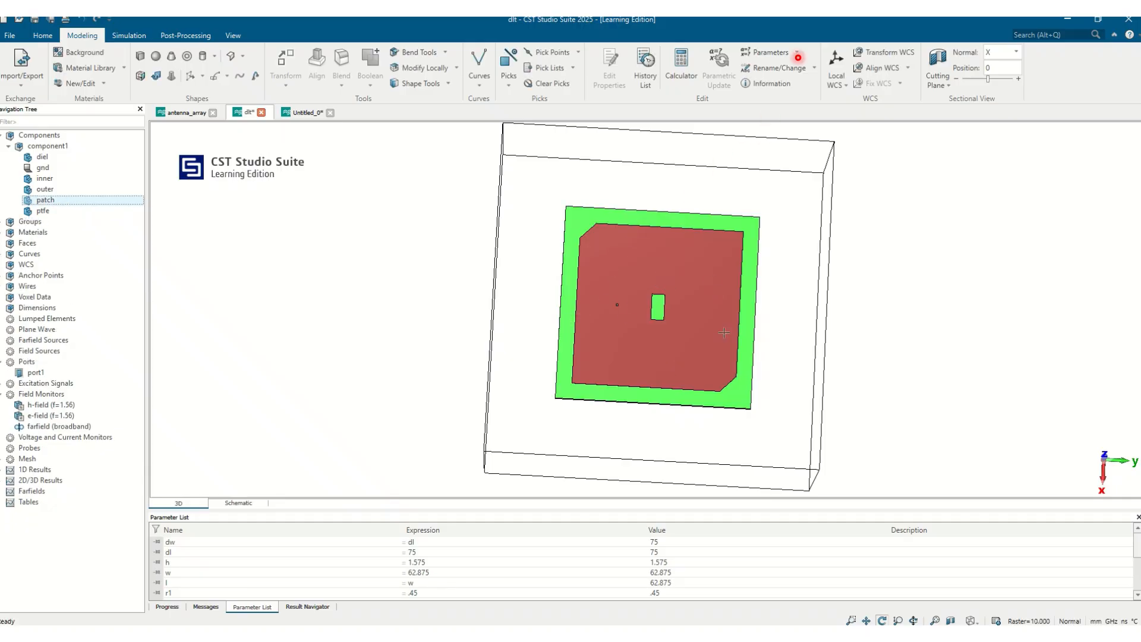
Step: Delete the Boolean subtract operation from the history list and update the model
left_click(646, 67)
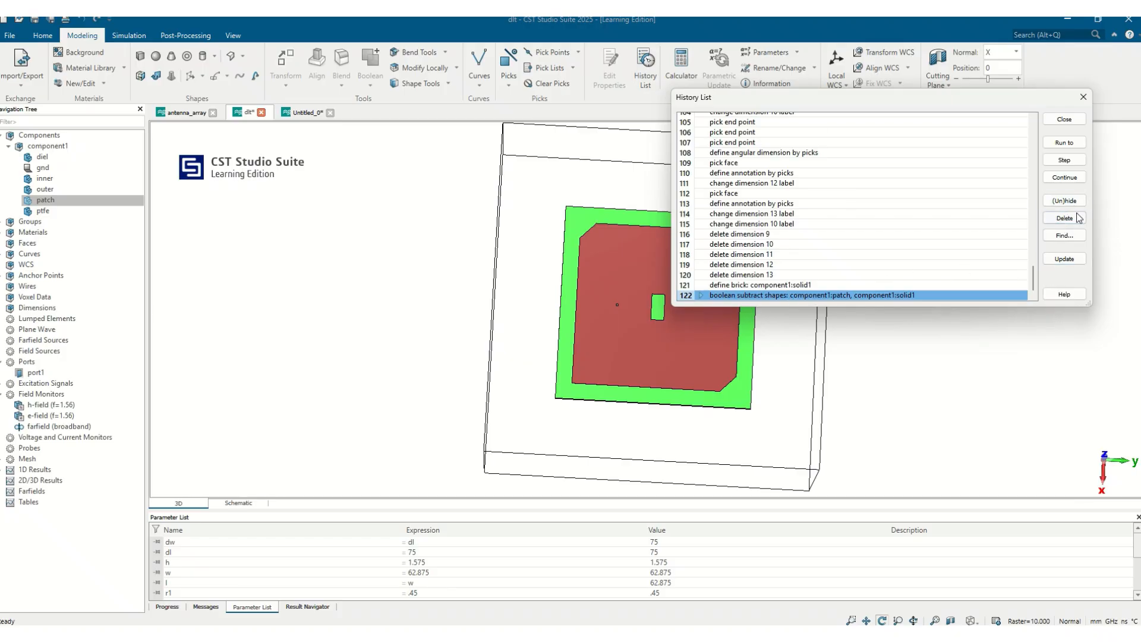
left_click(1065, 218)
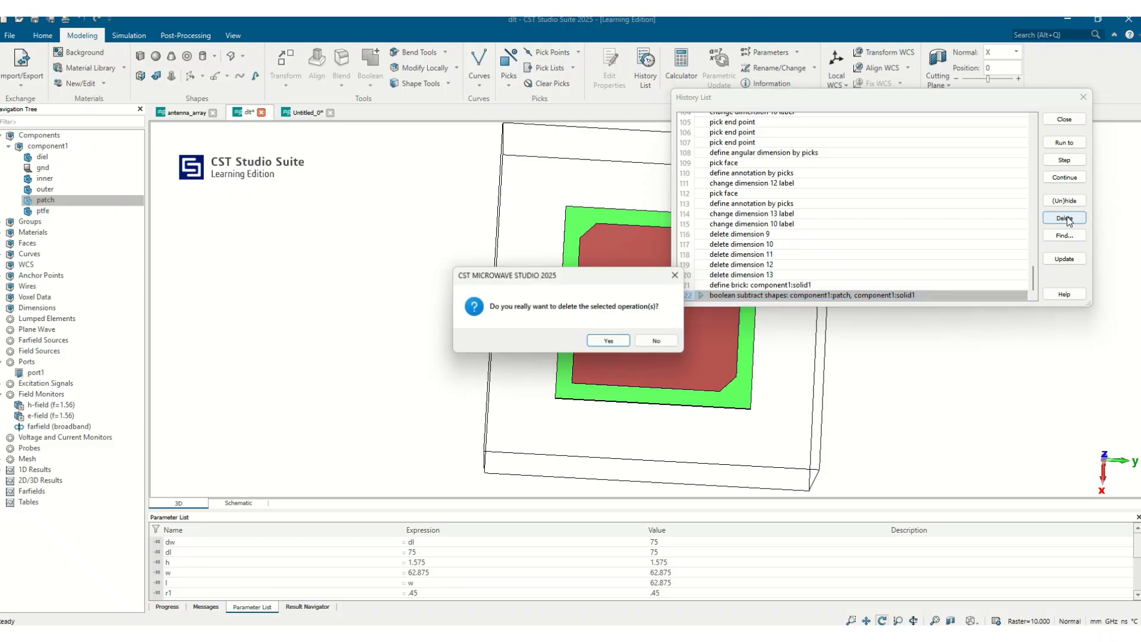
left_click(607, 343)
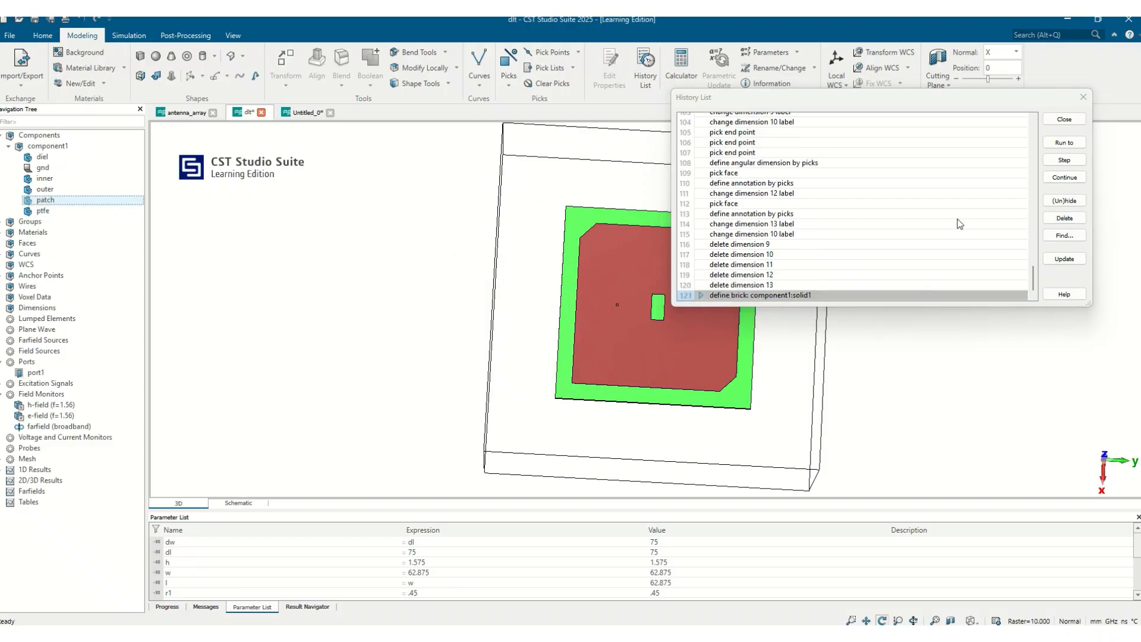
left_click(1063, 178)
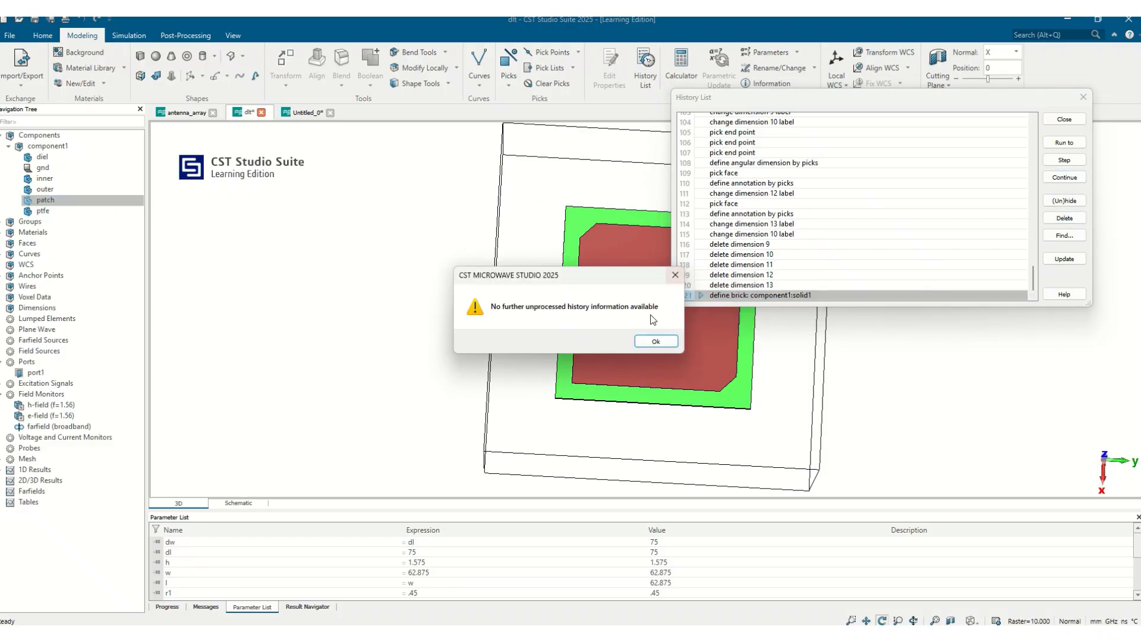
left_click(657, 345)
left_click(1065, 258)
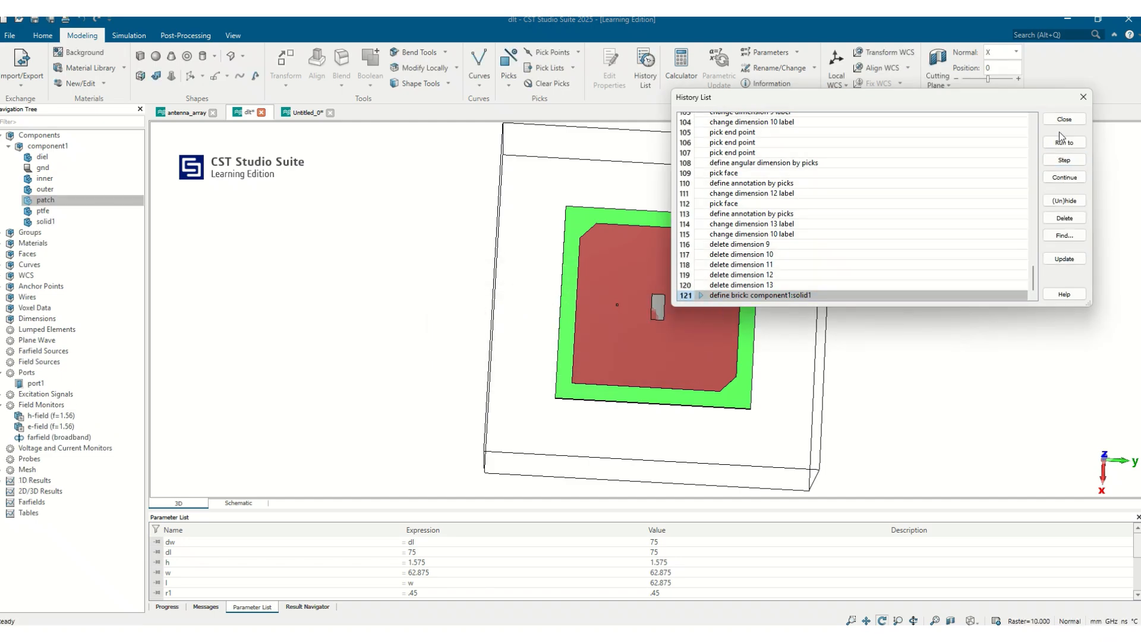
left_click(1083, 97)
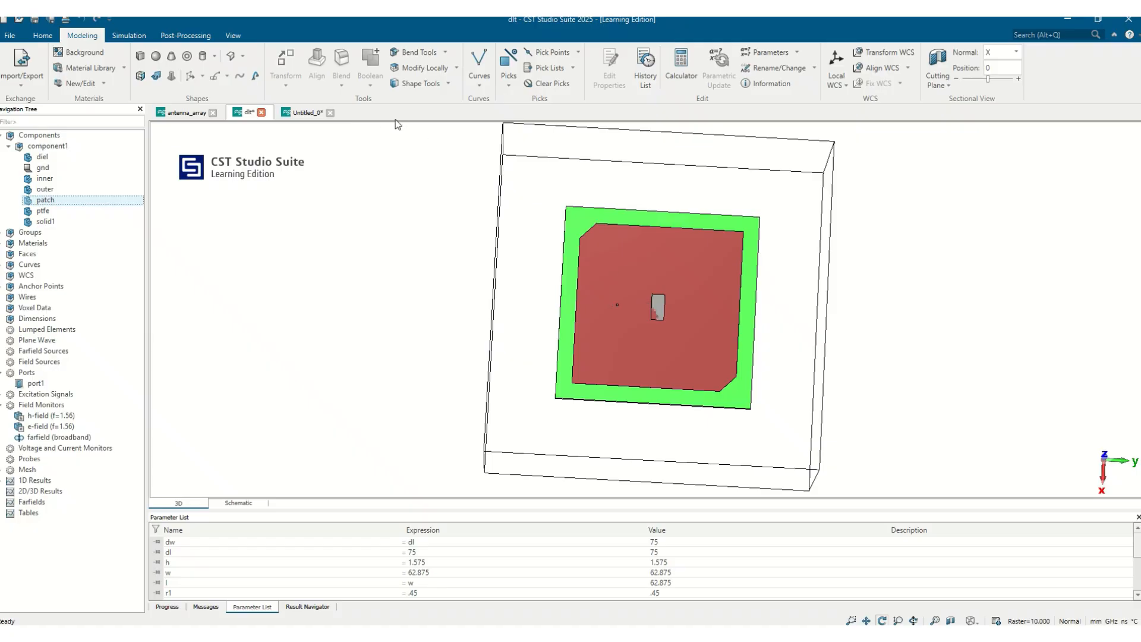
Step: Intersect the patch with solid1 using a Boolean operation
left_click(448, 84)
left_click(450, 85)
left_click(61, 188)
left_click(50, 201)
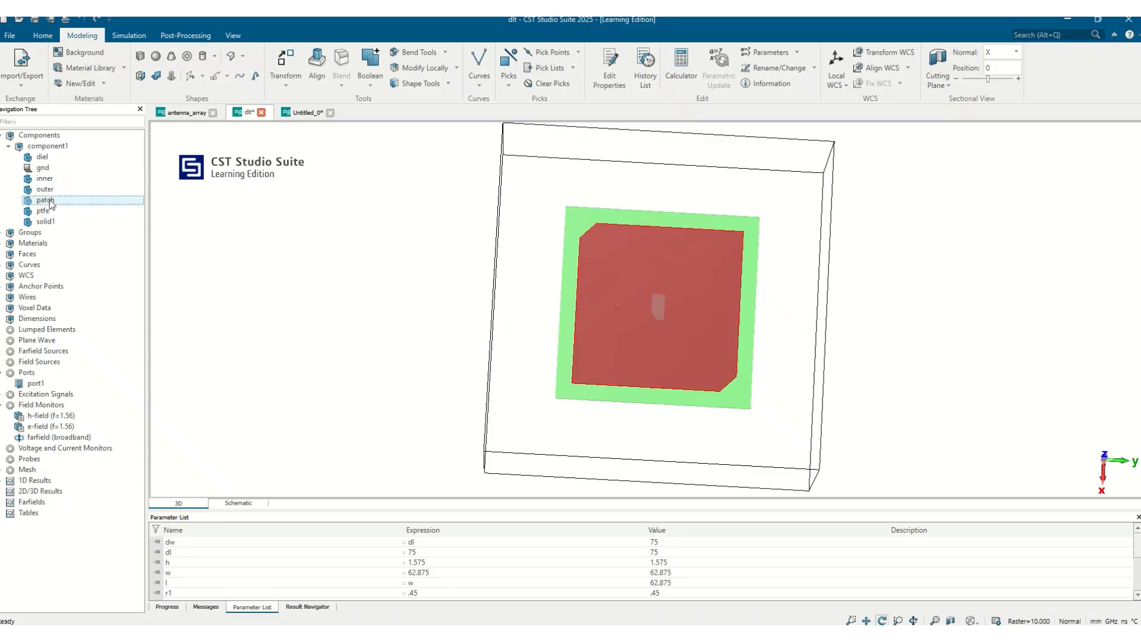
left_click(372, 87)
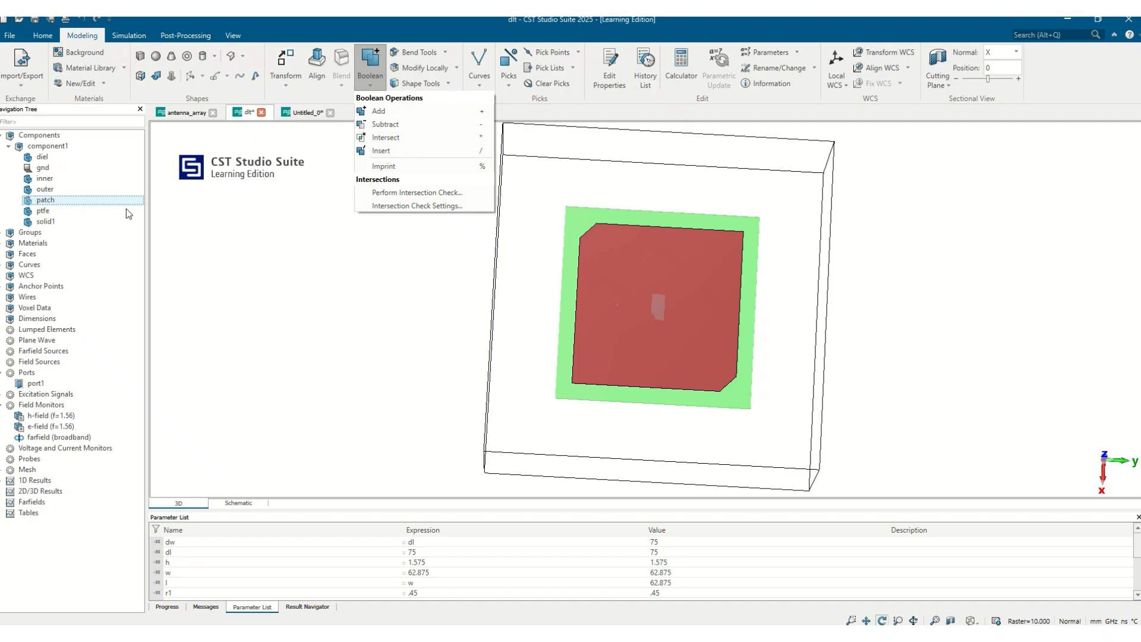
left_click(391, 145)
left_click(48, 222)
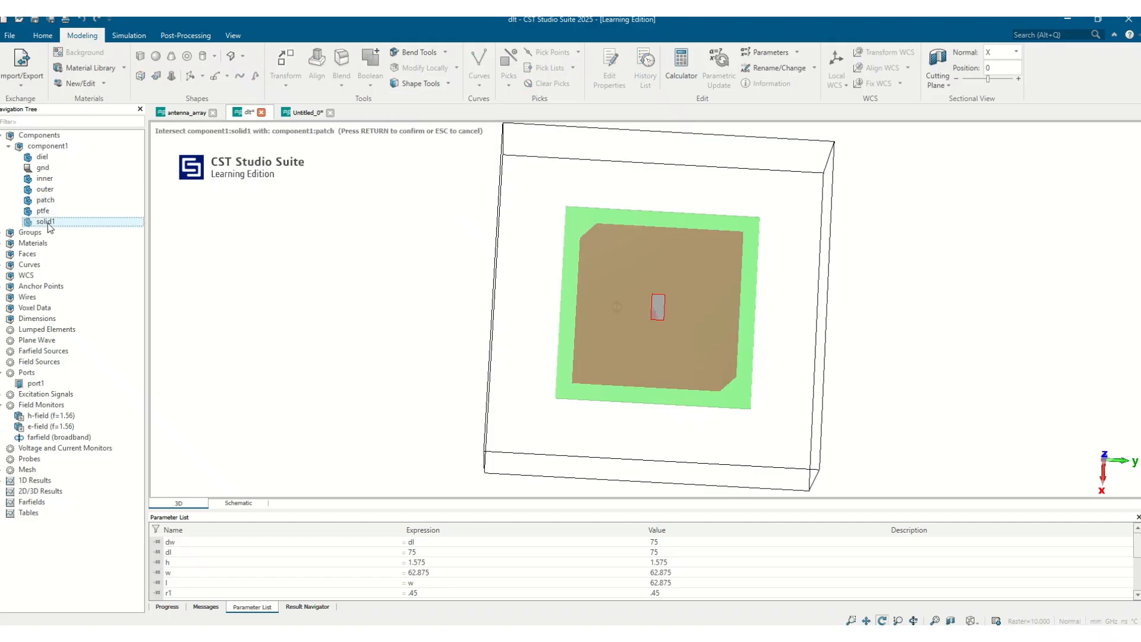
key("Return")
Step: Delete the Boolean intersect operation from the history list and update the model
left_click_drag(684, 315, 749, 297)
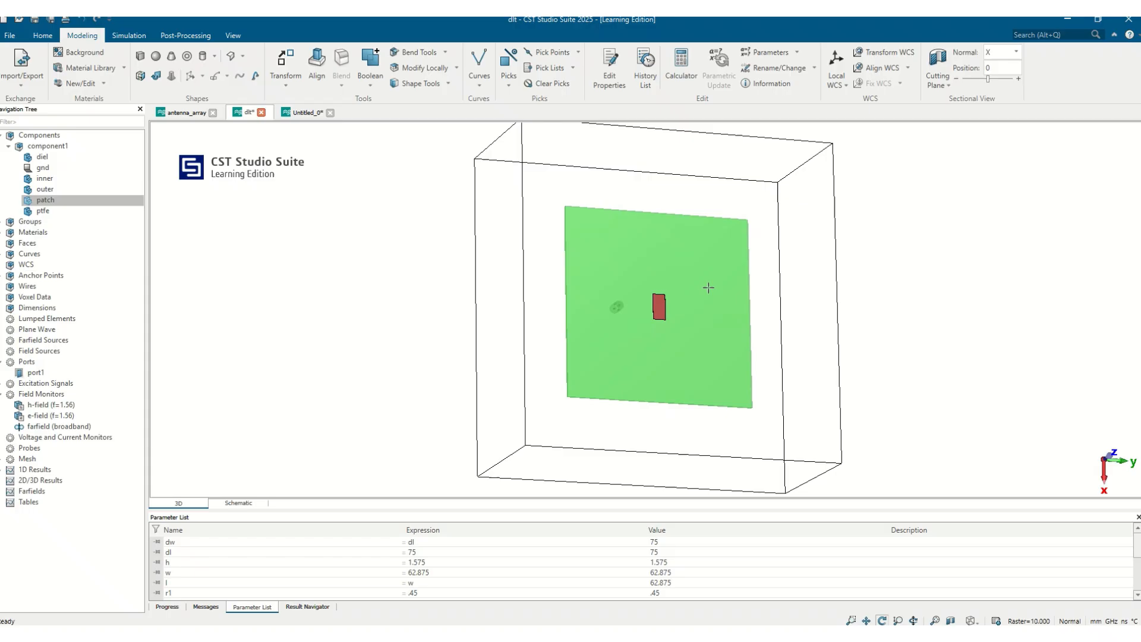
left_click_drag(708, 287, 568, 316)
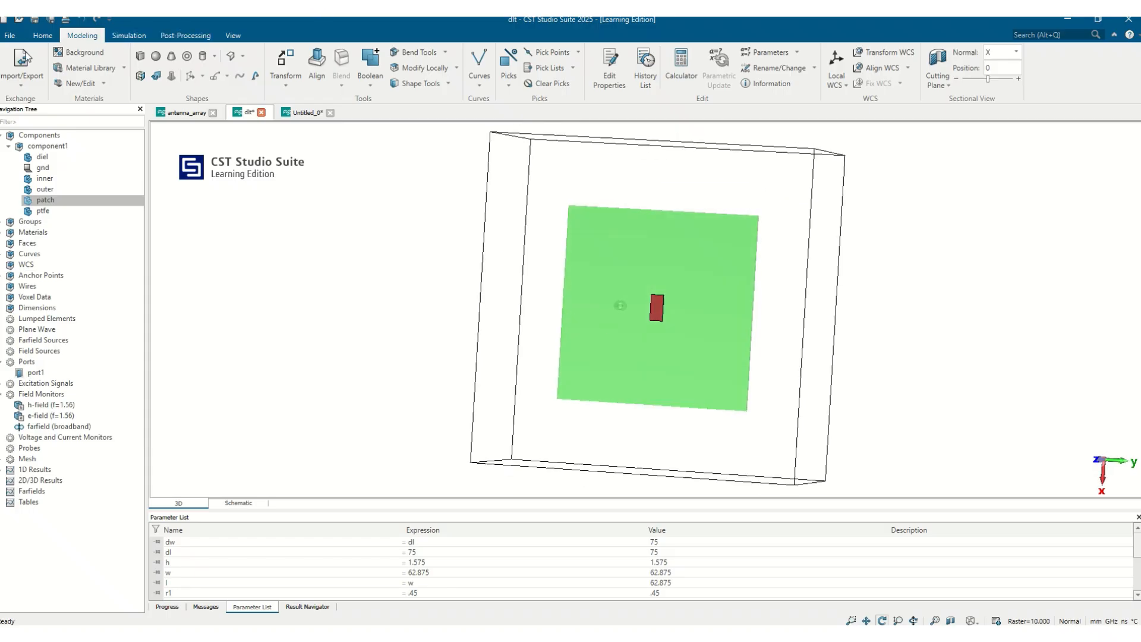
left_click(646, 61)
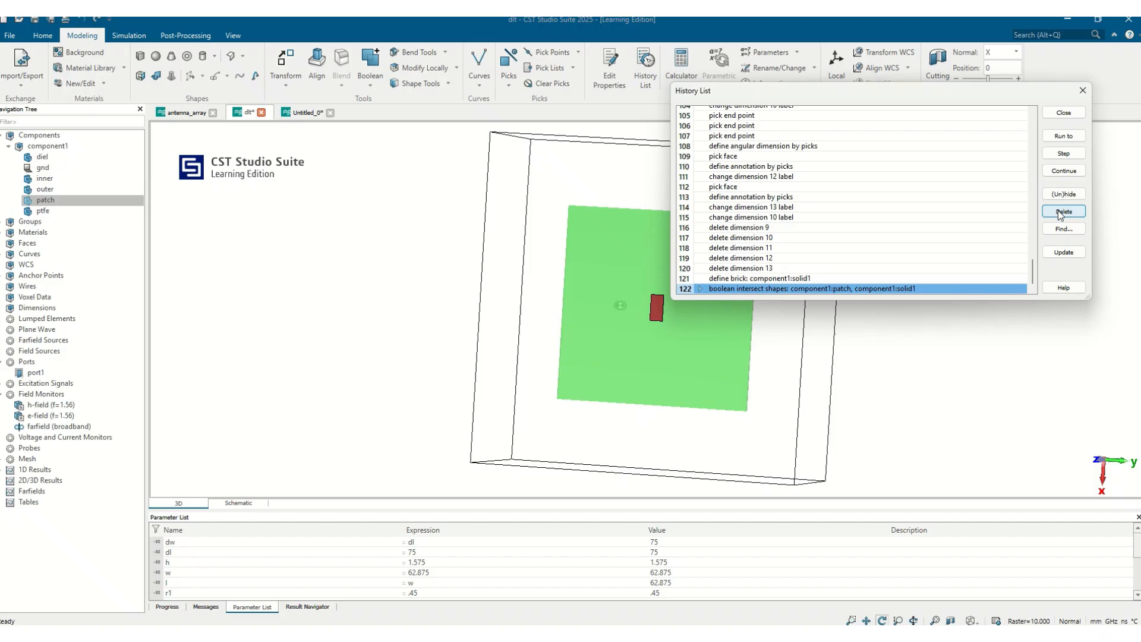
left_click(1059, 211)
left_click(609, 341)
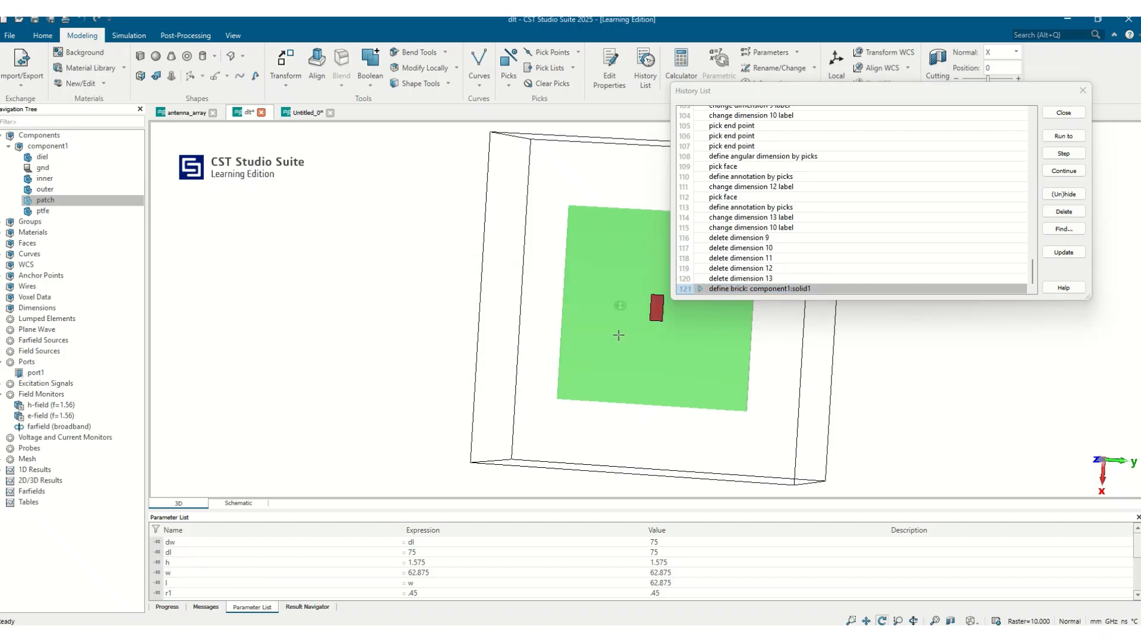
left_click(1063, 252)
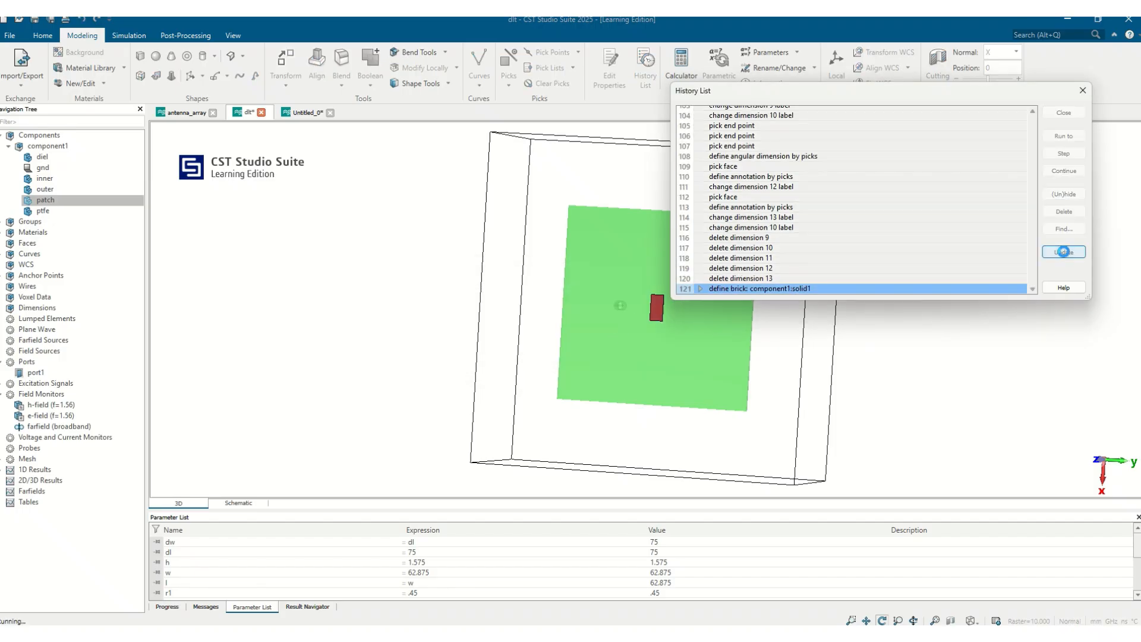
left_click(1062, 112)
Step: Delete the solid1 brick from component1
left_click(62, 147)
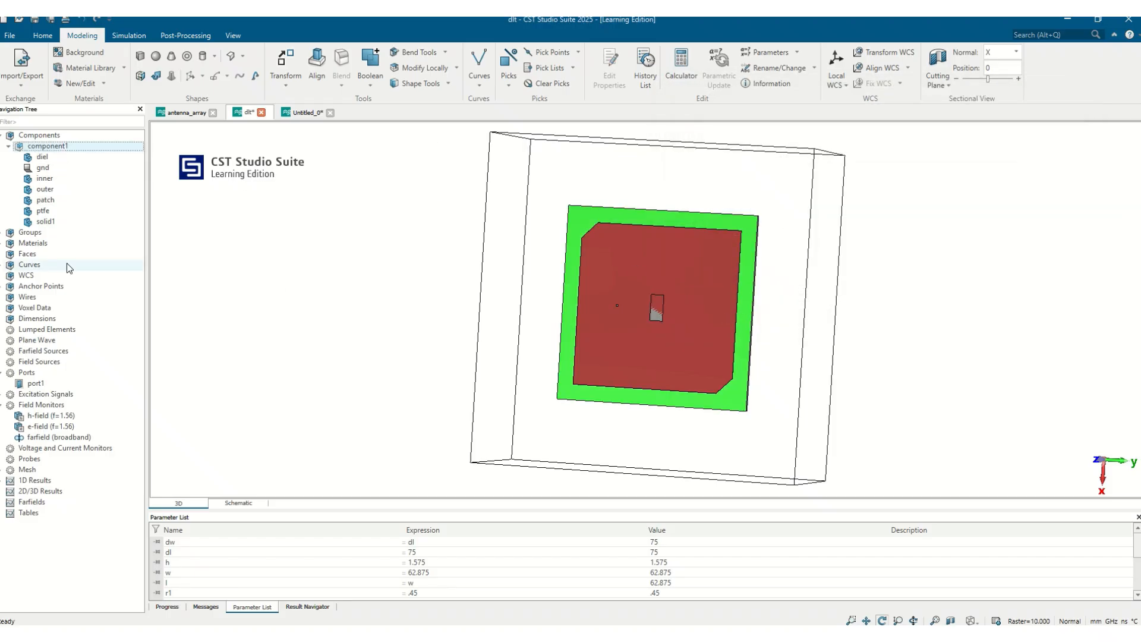
left_click(49, 223)
key("Delete")
key("Return")
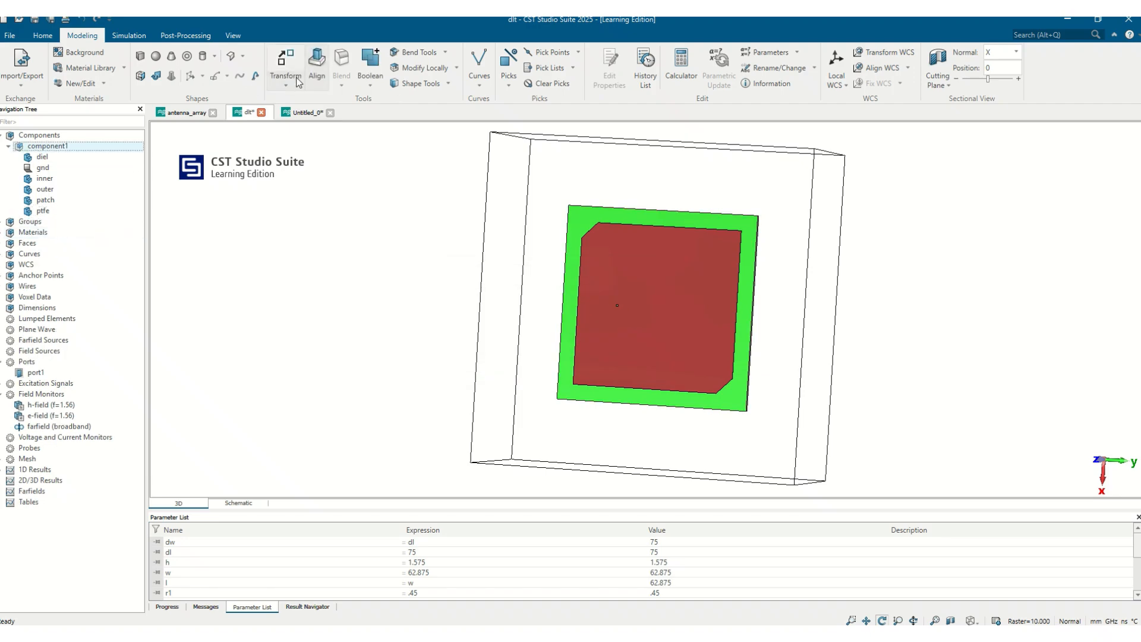
Step: Translate component1 by 10 mm along the Y axis, previewing the move before applying it
left_click(285, 69)
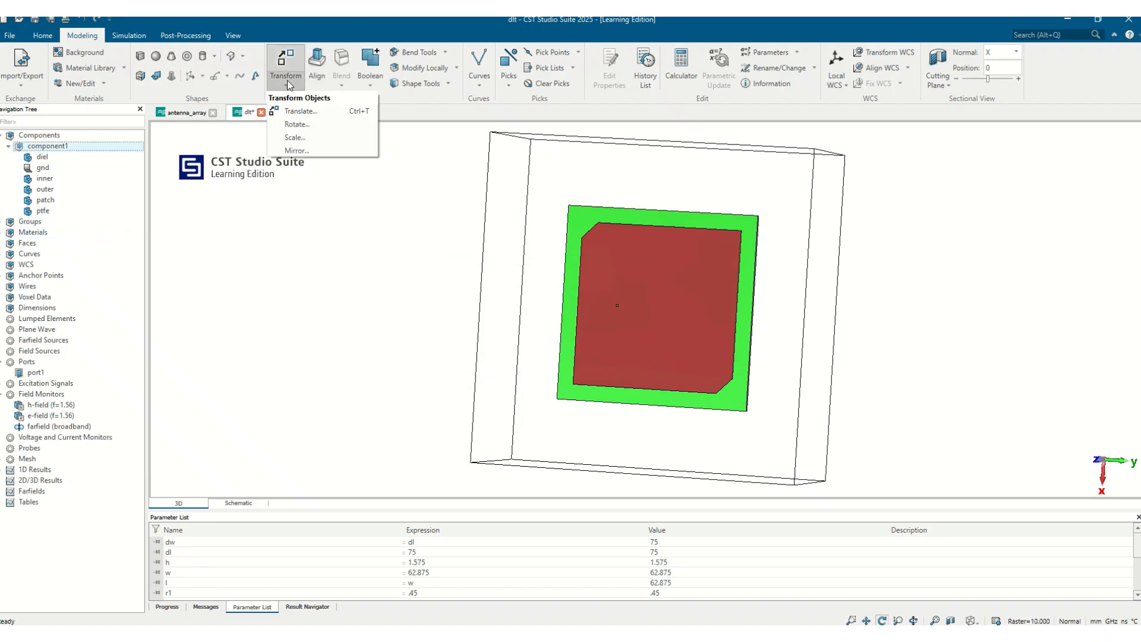
left_click(303, 111)
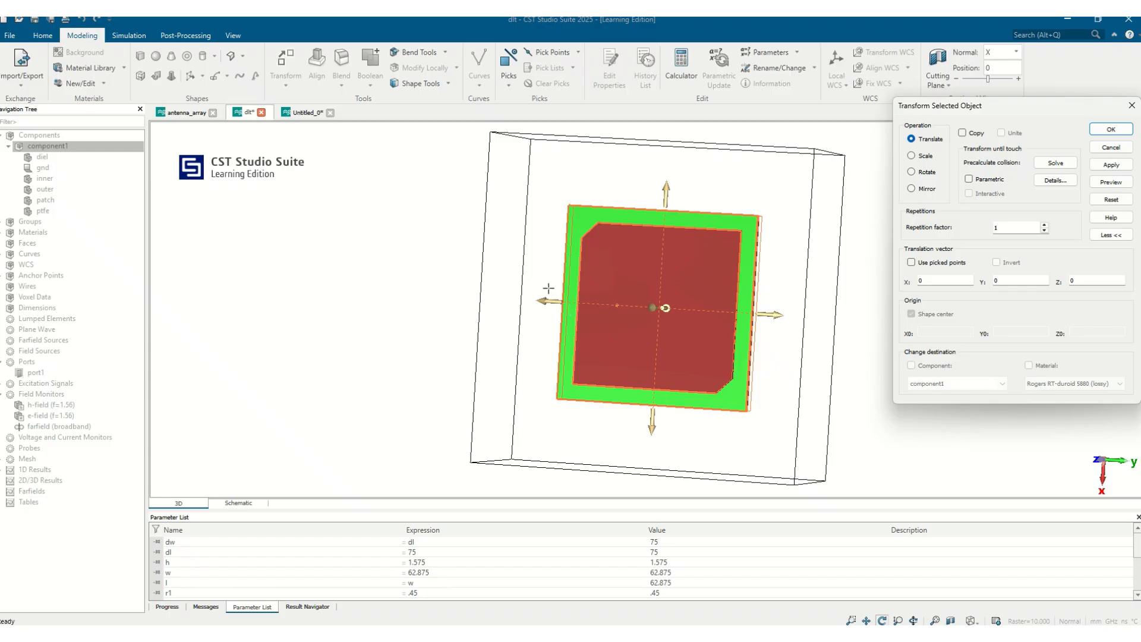
left_click_drag(764, 391, 794, 418)
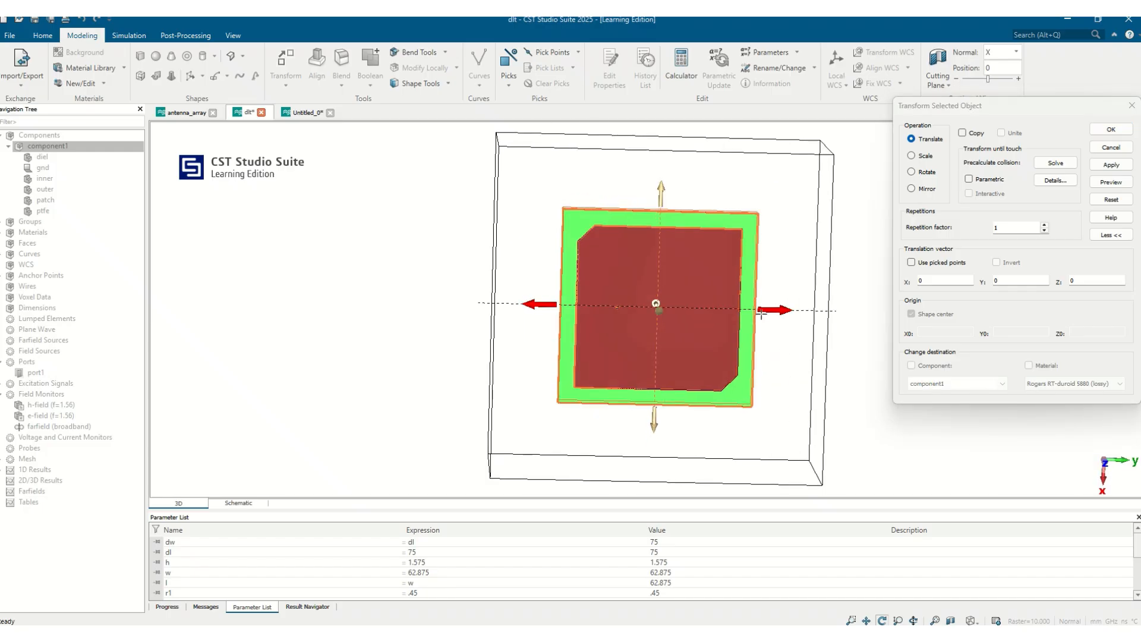
left_click_drag(767, 312, 620, 440)
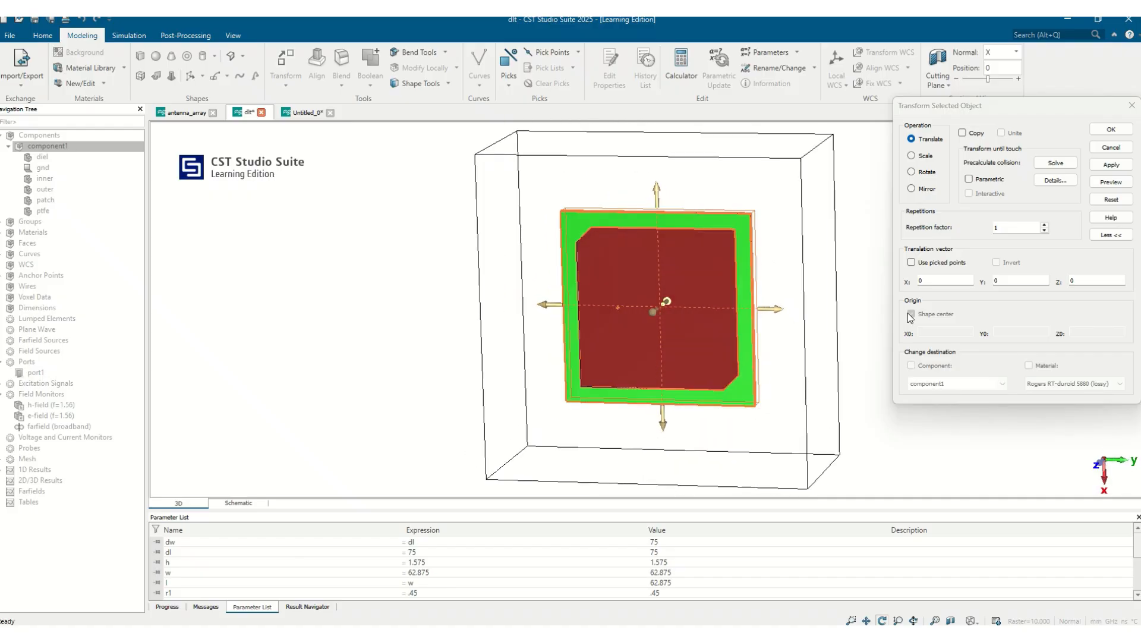
left_click(924, 280)
left_click(1090, 280)
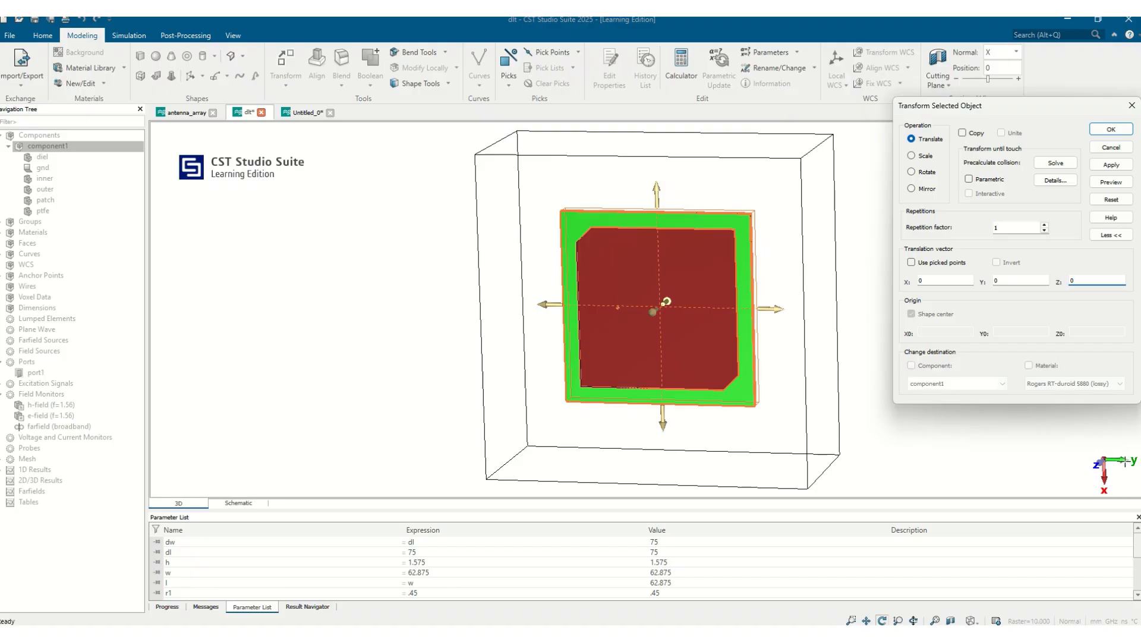
left_click(1013, 280)
type("10")
left_click(1111, 182)
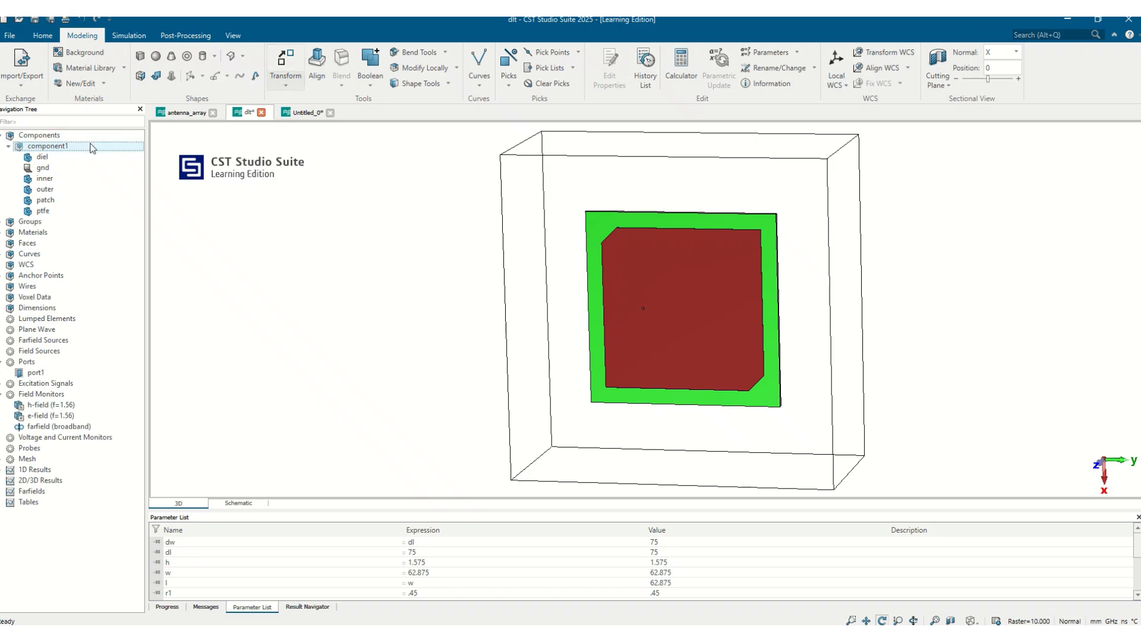
Step: Preview a 45-degree rotation of component1 about the Z axis around its shape center, and cancel it
left_click(280, 87)
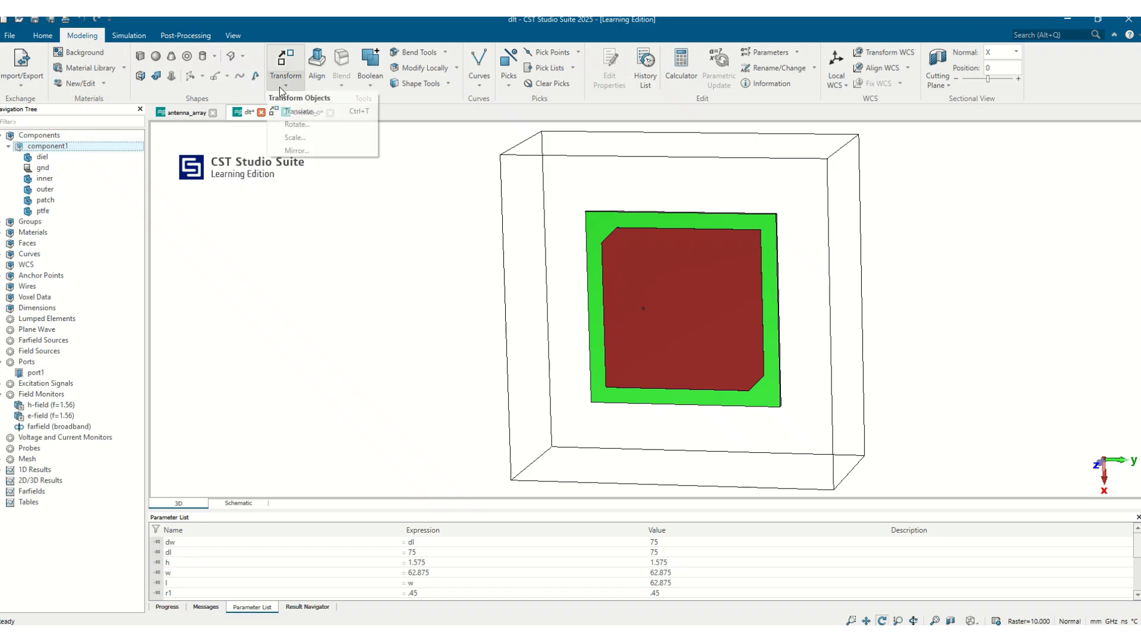
left_click(282, 126)
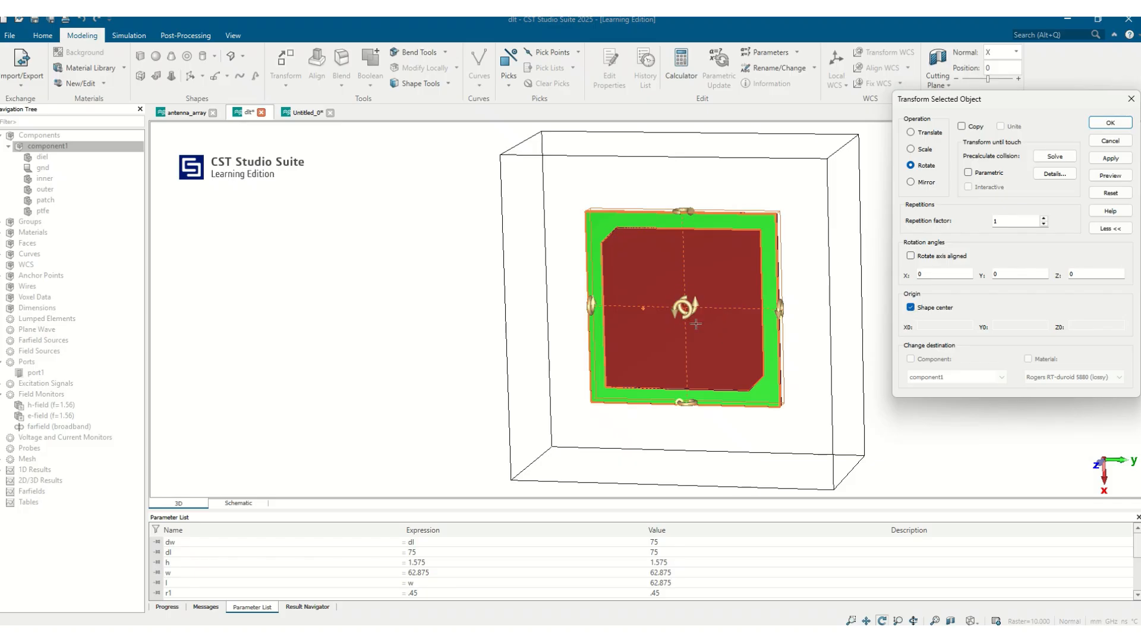
left_click(910, 308)
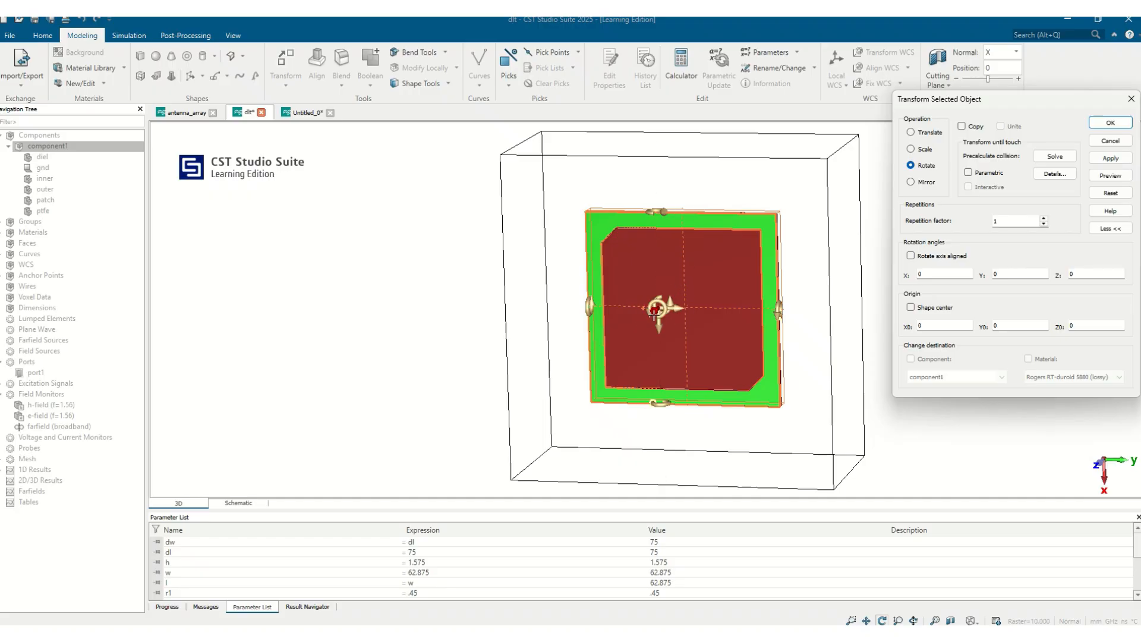
left_click(910, 307)
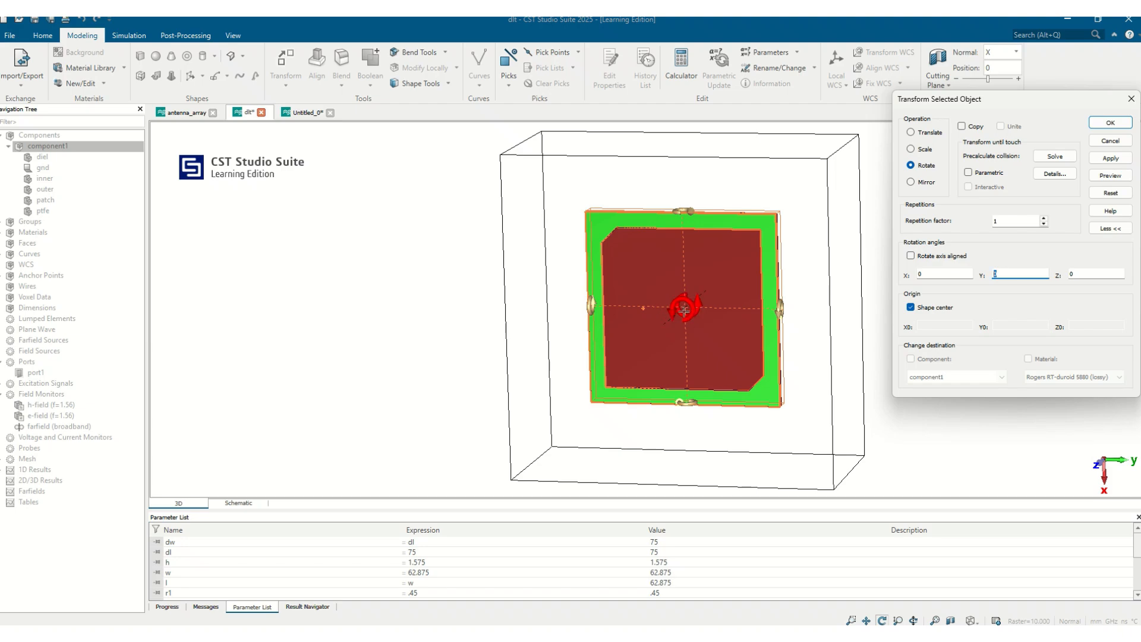
left_click(1086, 275)
type("45")
left_click(1111, 175)
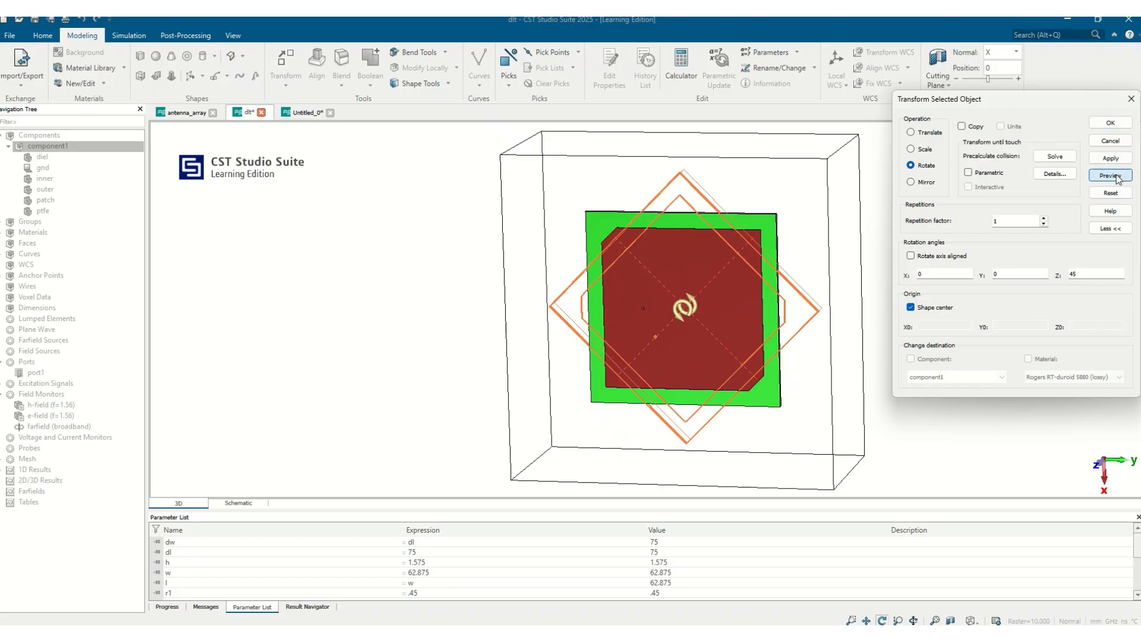
left_click(1111, 141)
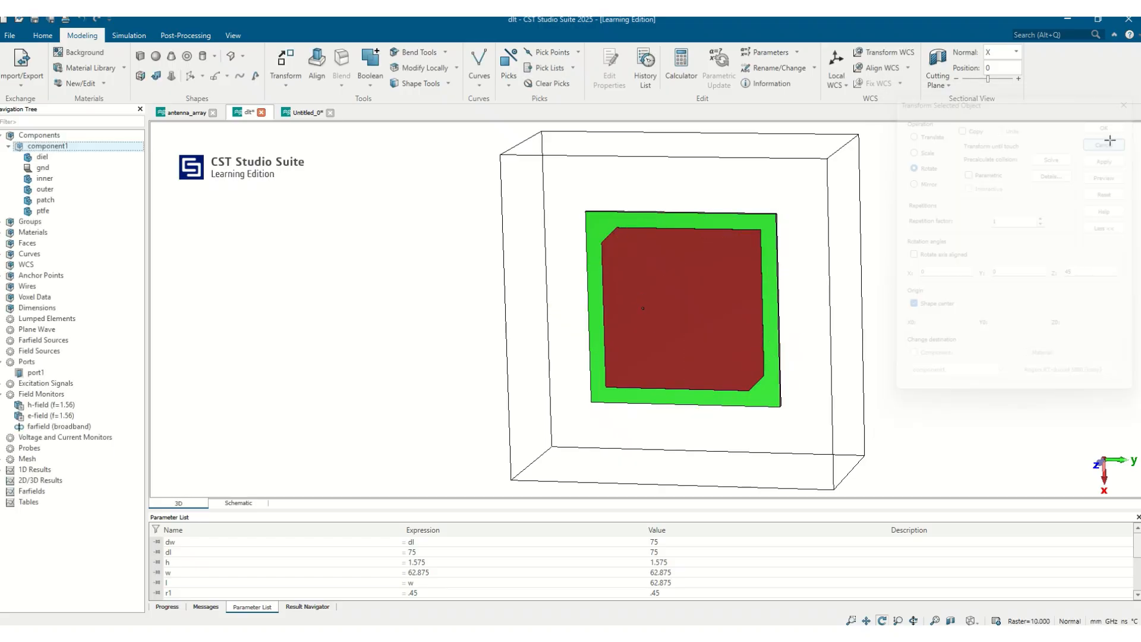
Step: Scale component1 uniformly by a factor of .5 about its shape center, previewing the result before applying it
left_click(284, 87)
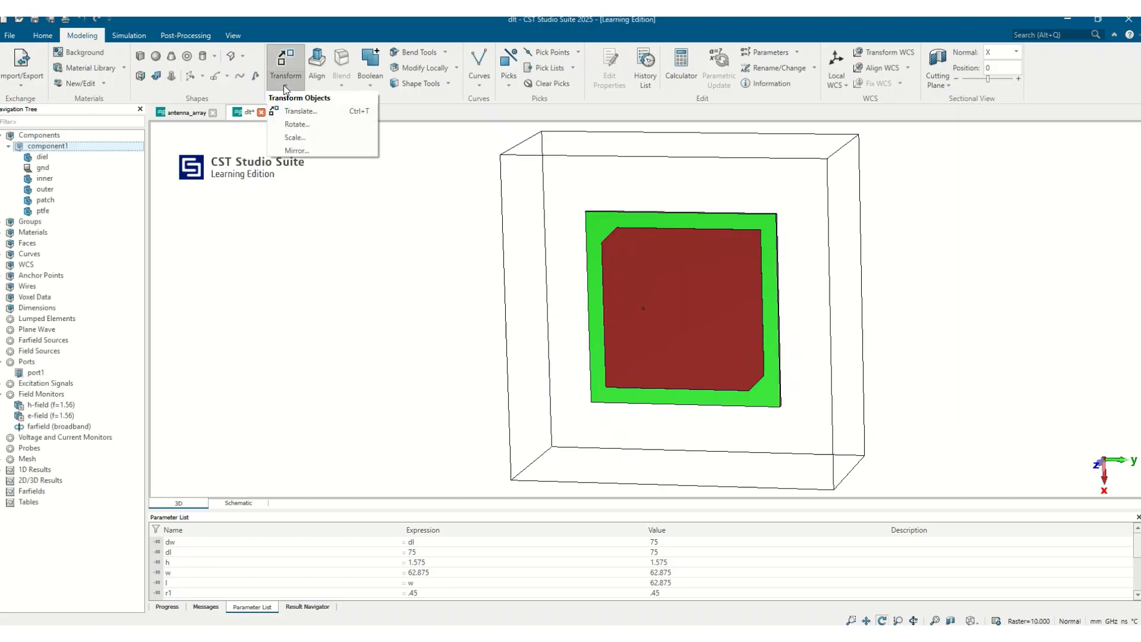
left_click(309, 137)
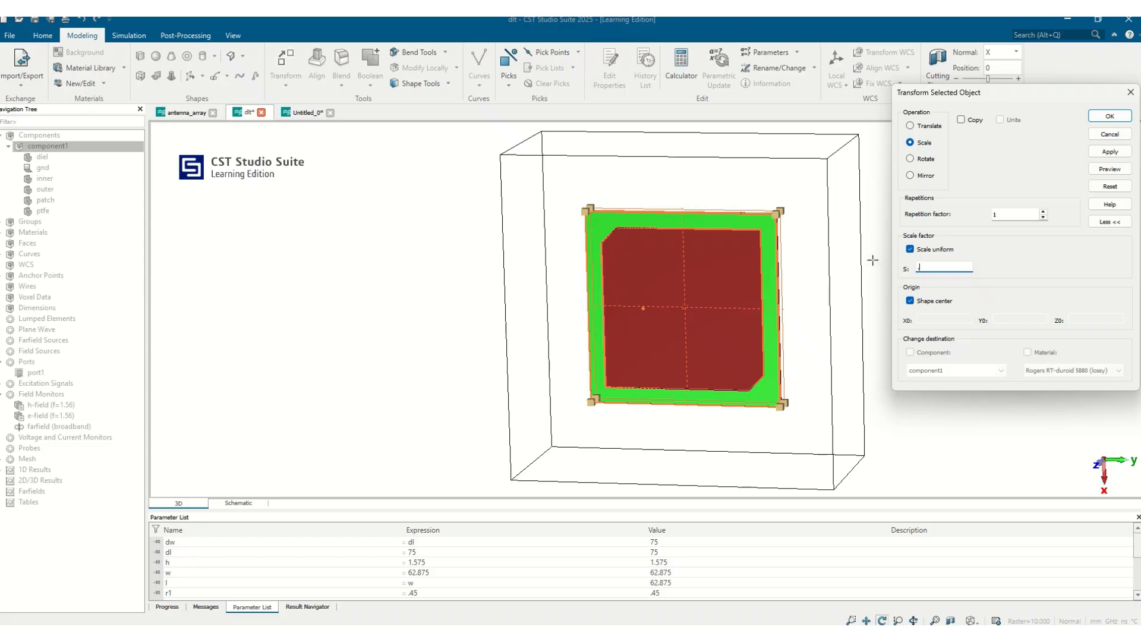
type("5")
left_click(1109, 170)
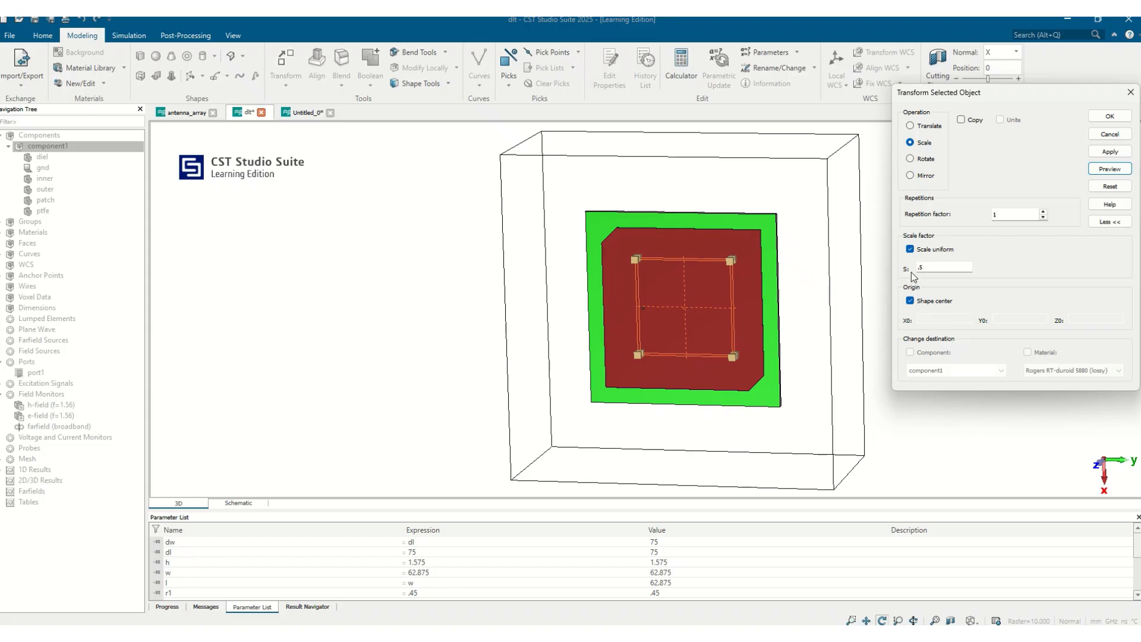
left_click(1117, 120)
left_click_drag(784, 312, 810, 327)
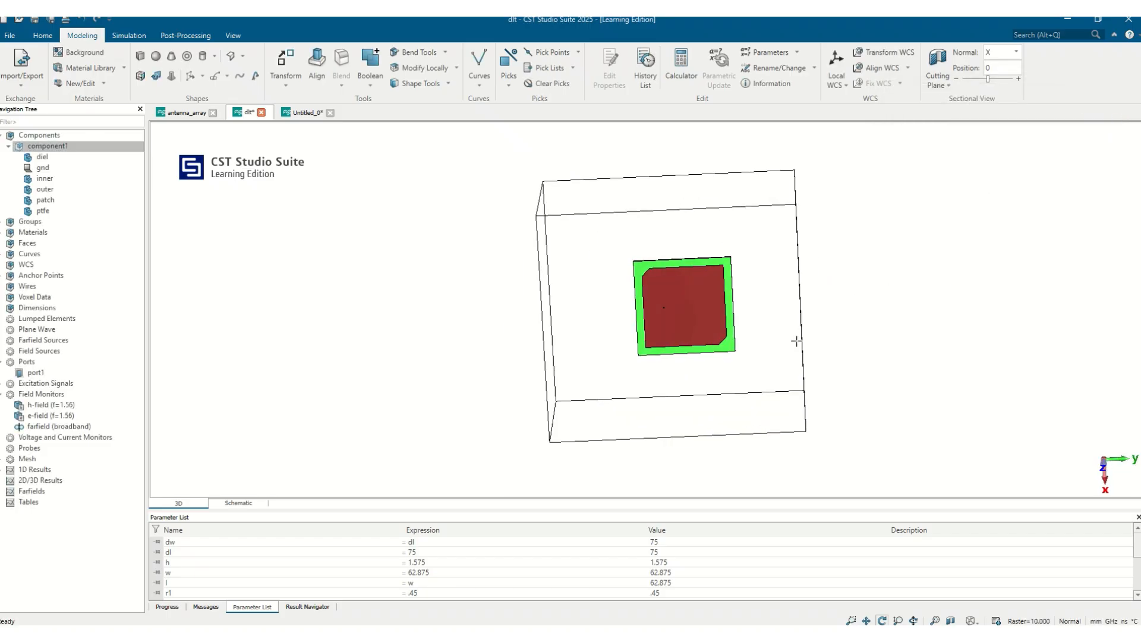
left_click_drag(755, 380, 727, 339)
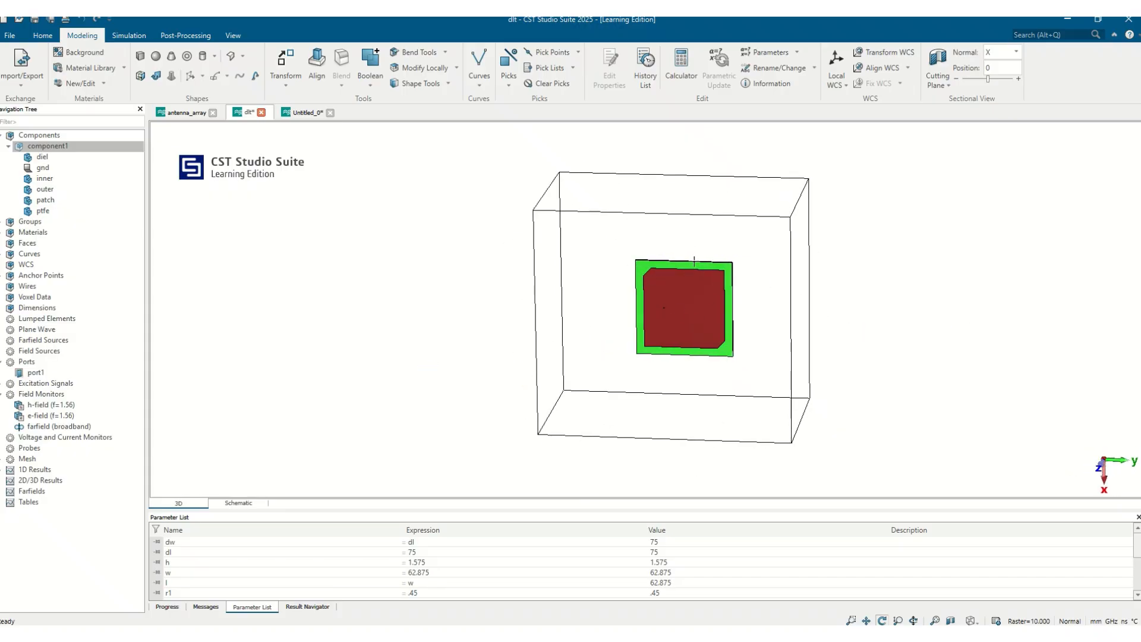
left_click(287, 80)
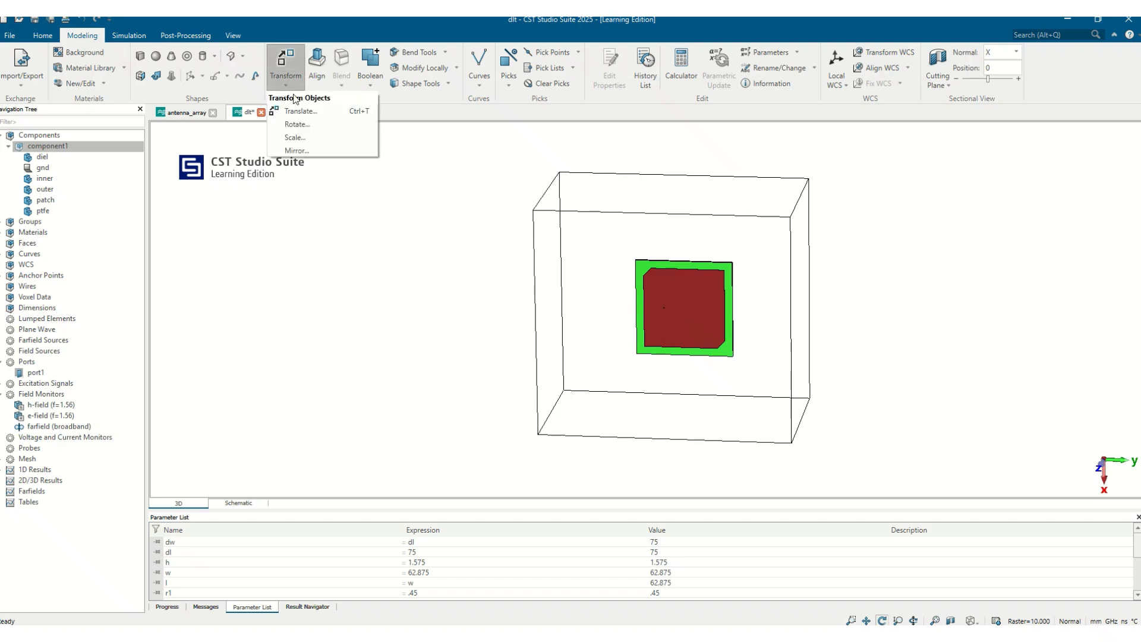
left_click(330, 352)
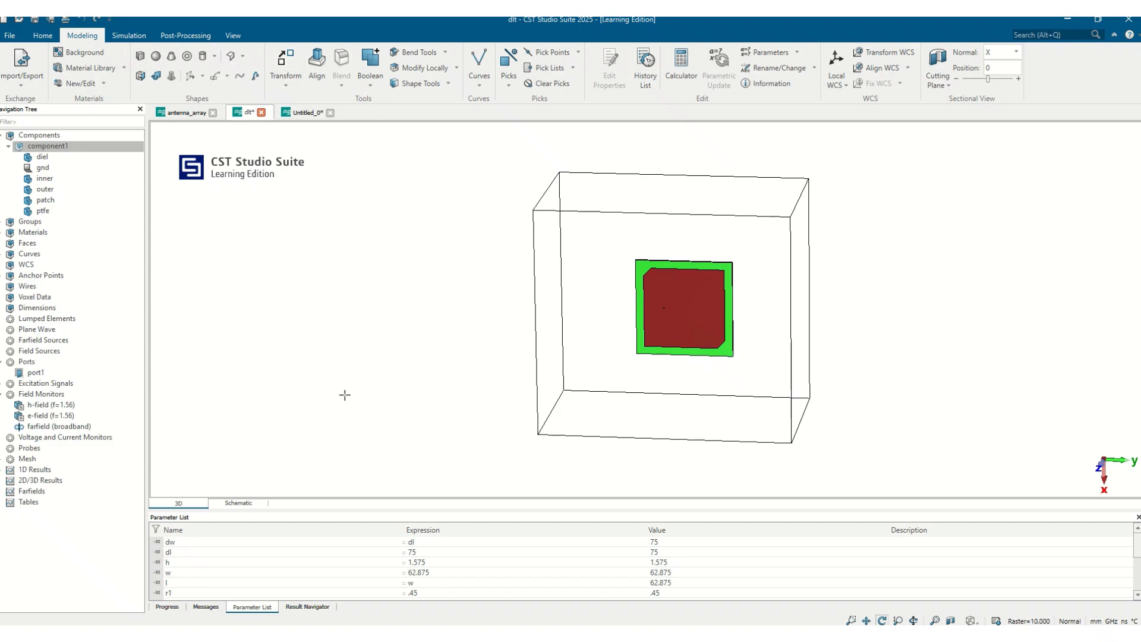
left_click_drag(692, 284, 491, 315)
left_click_drag(627, 296, 492, 298)
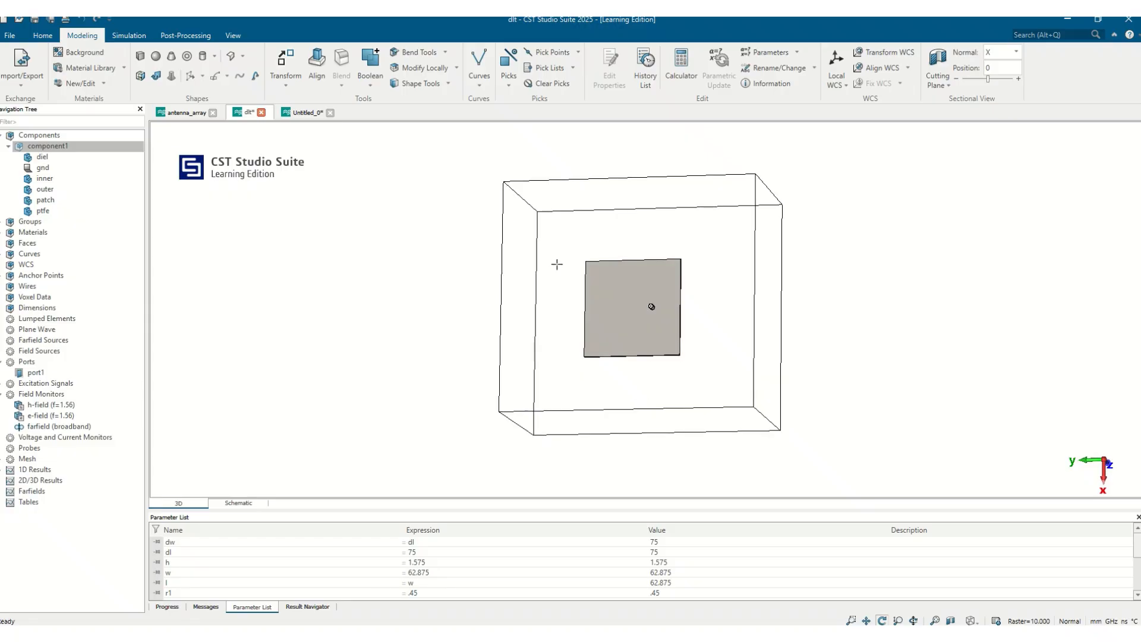
left_click_drag(620, 289, 678, 313)
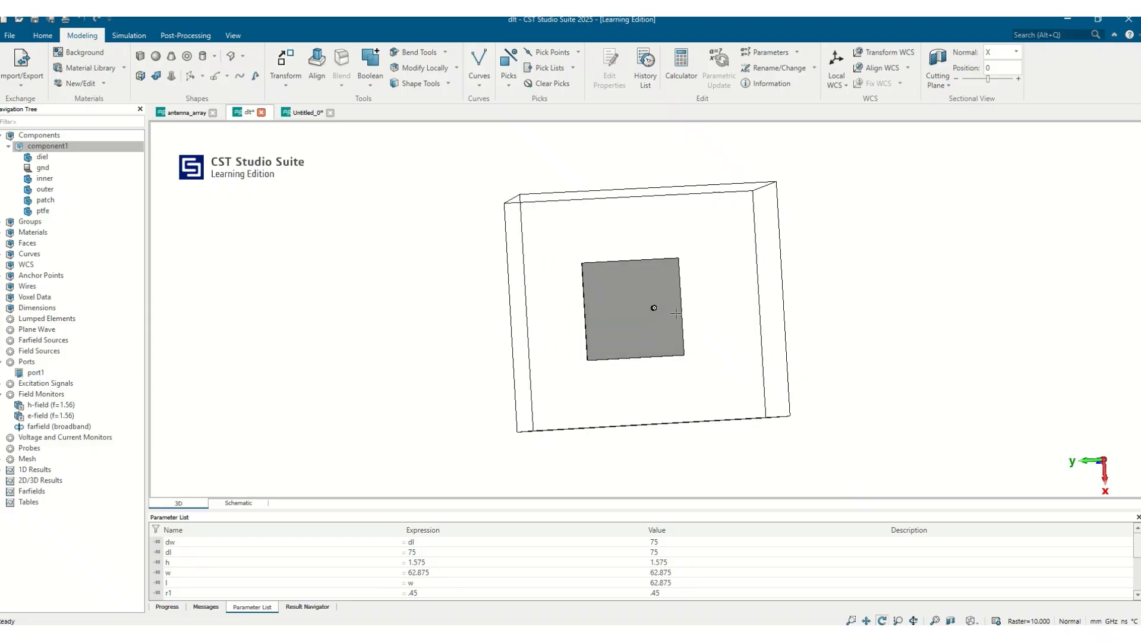
left_click_drag(619, 337, 580, 352)
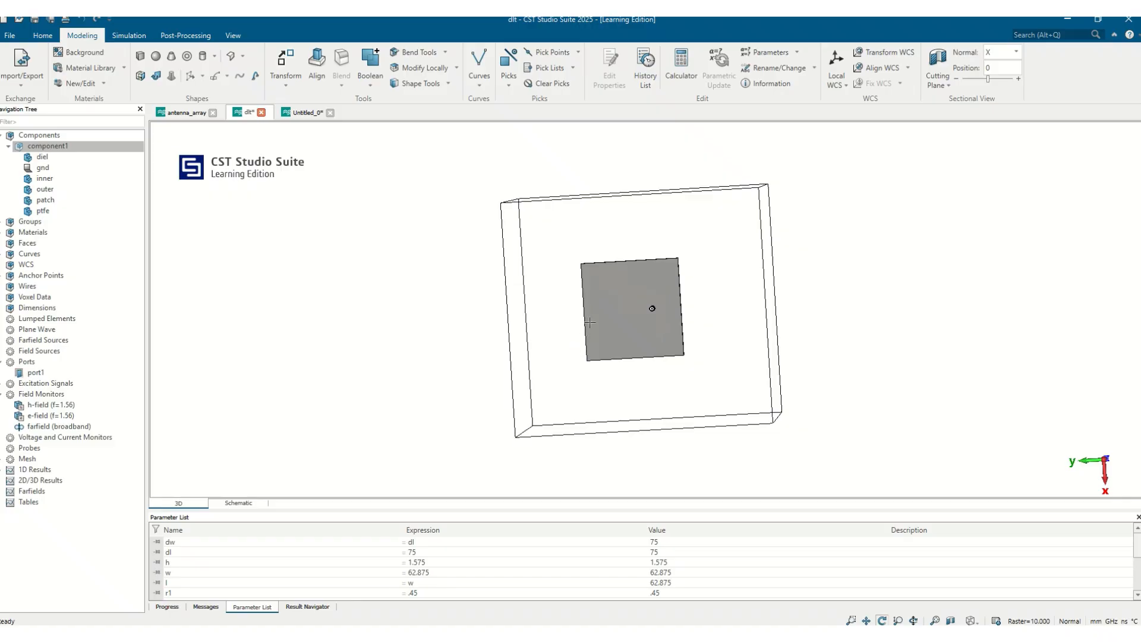
mouse_move(652, 308)
left_mouse_down()
mouse_move(652, 298)
mouse_move(654, 311)
mouse_move(935, 326)
mouse_move(783, 331)
mouse_move(644, 314)
mouse_move(655, 310)
left_mouse_up()
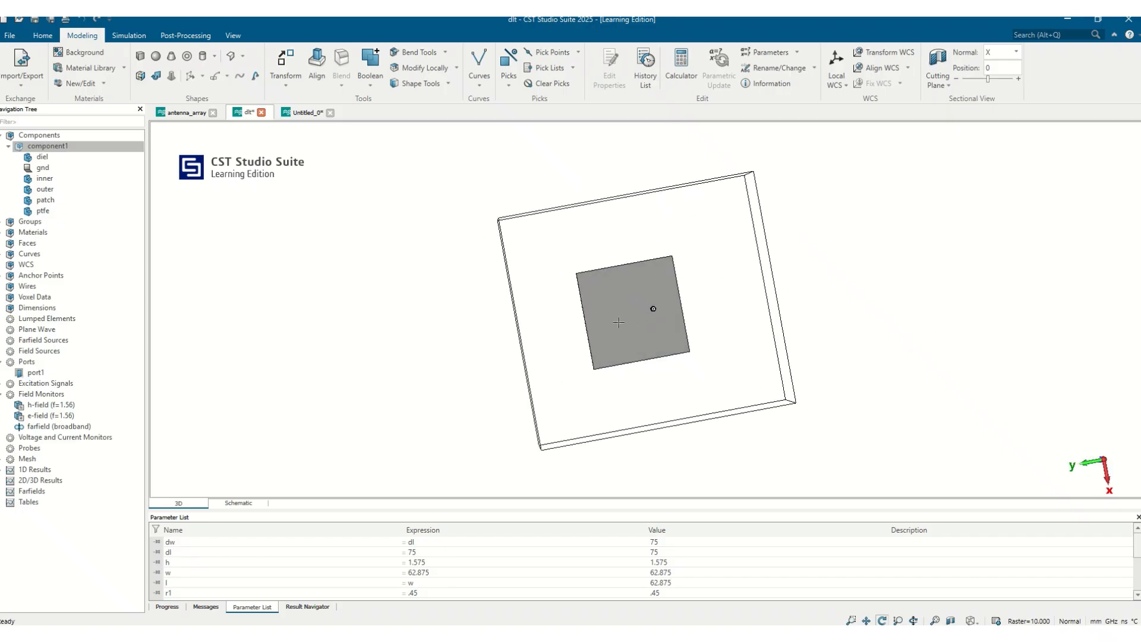
left_click(415, 51)
left_click(918, 265)
key("f")
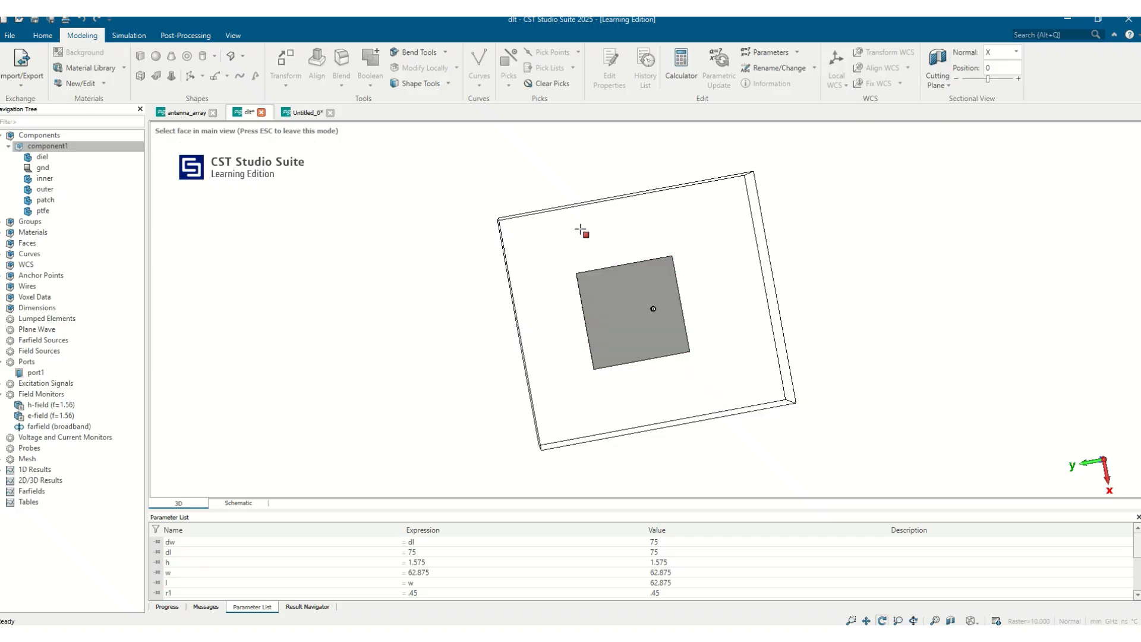
key("Escape")
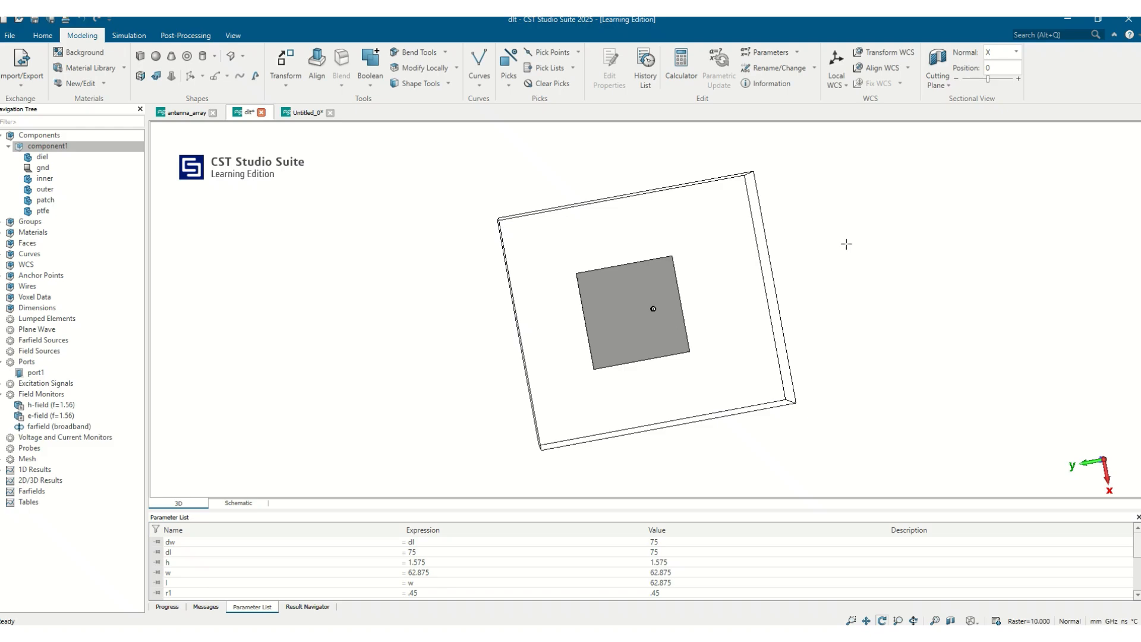
left_click(577, 53)
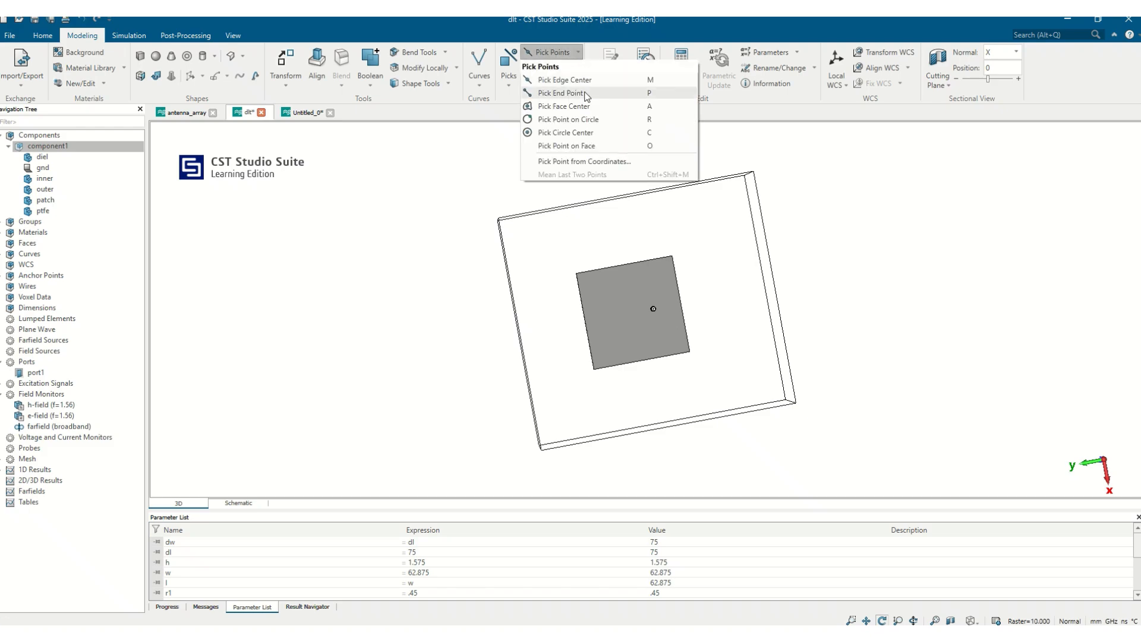
left_click(575, 111)
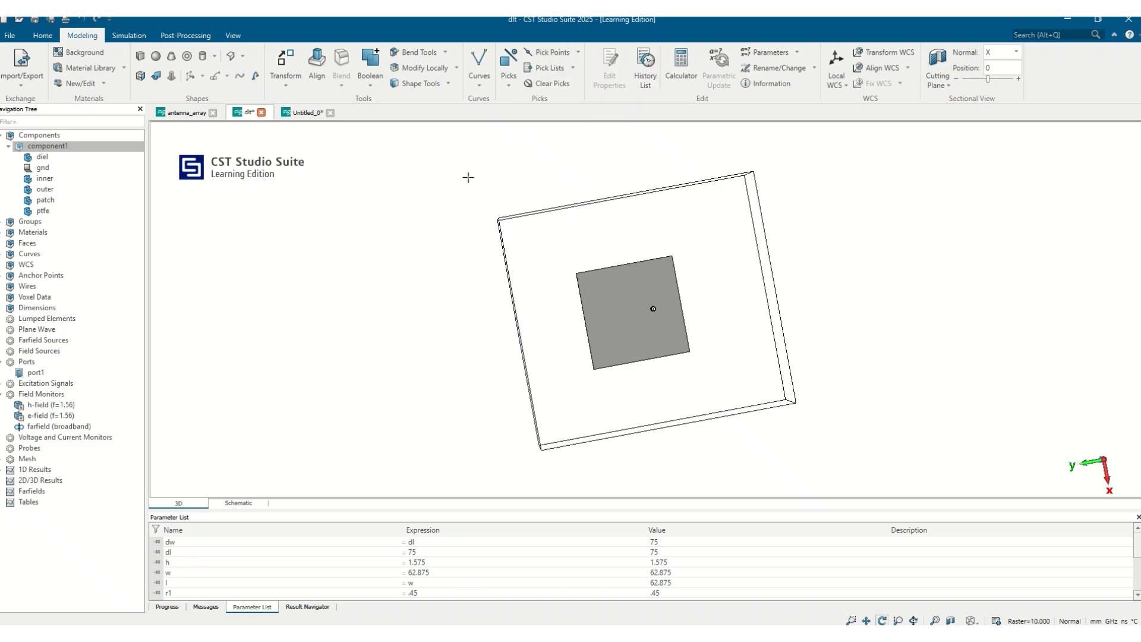
left_click(574, 68)
left_click(459, 153)
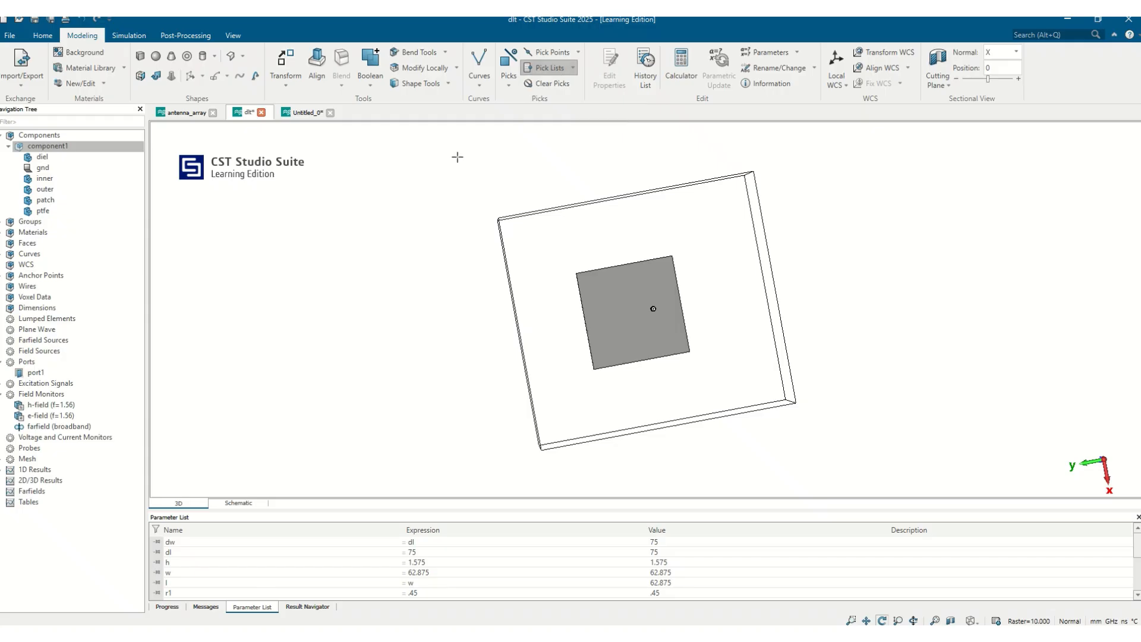
Step: Pick the back face of the antenna's ground plane
left_click(508, 85)
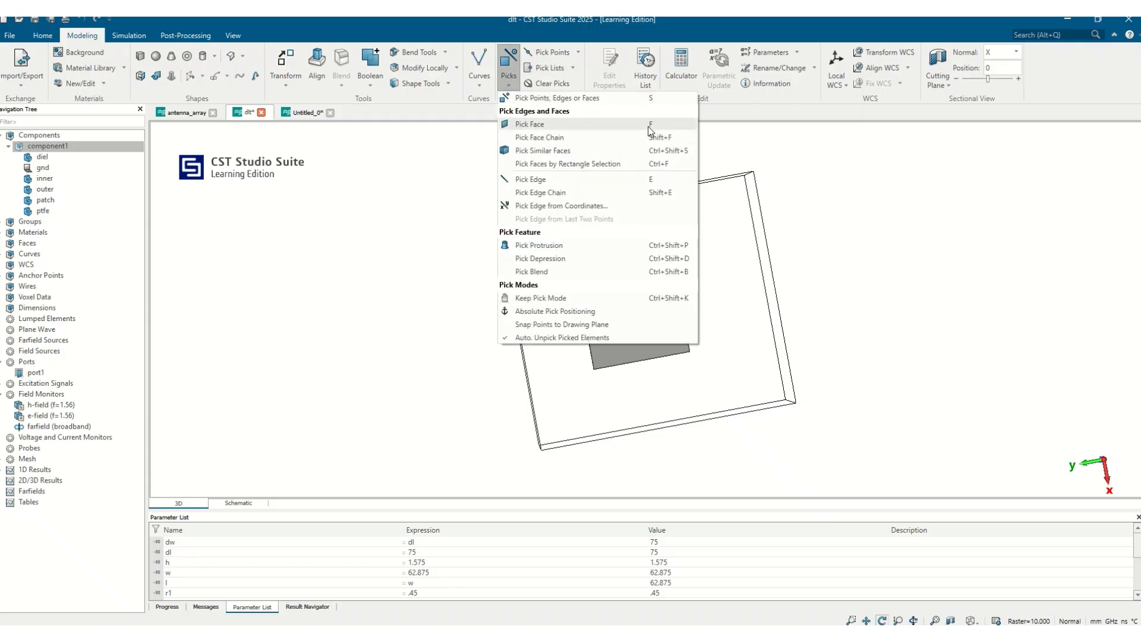
left_click(627, 338)
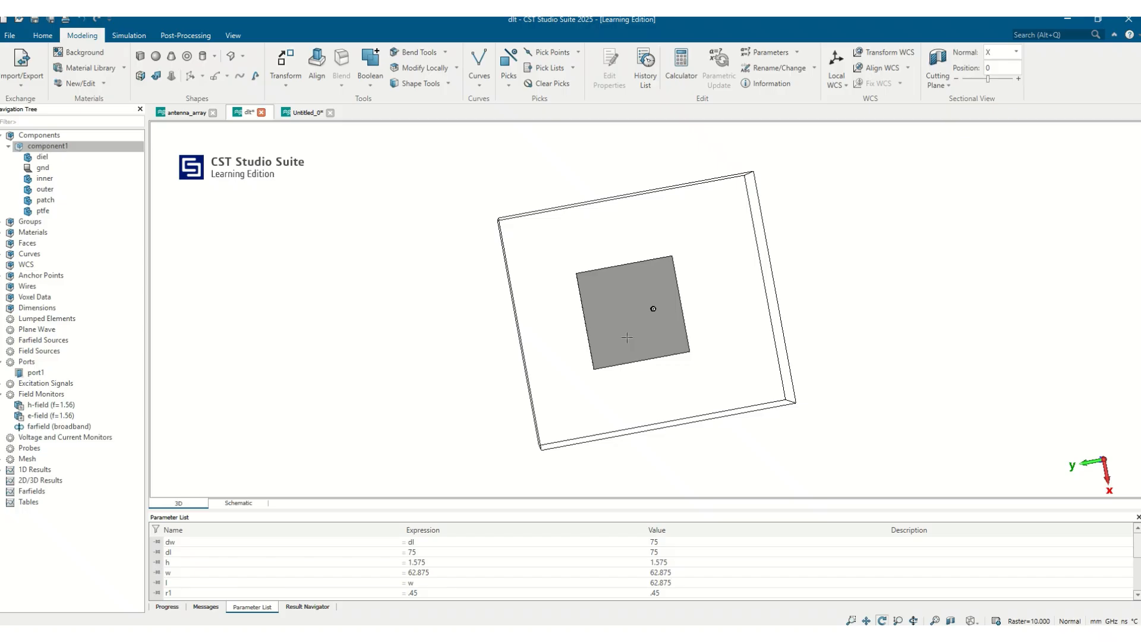
left_click(628, 337)
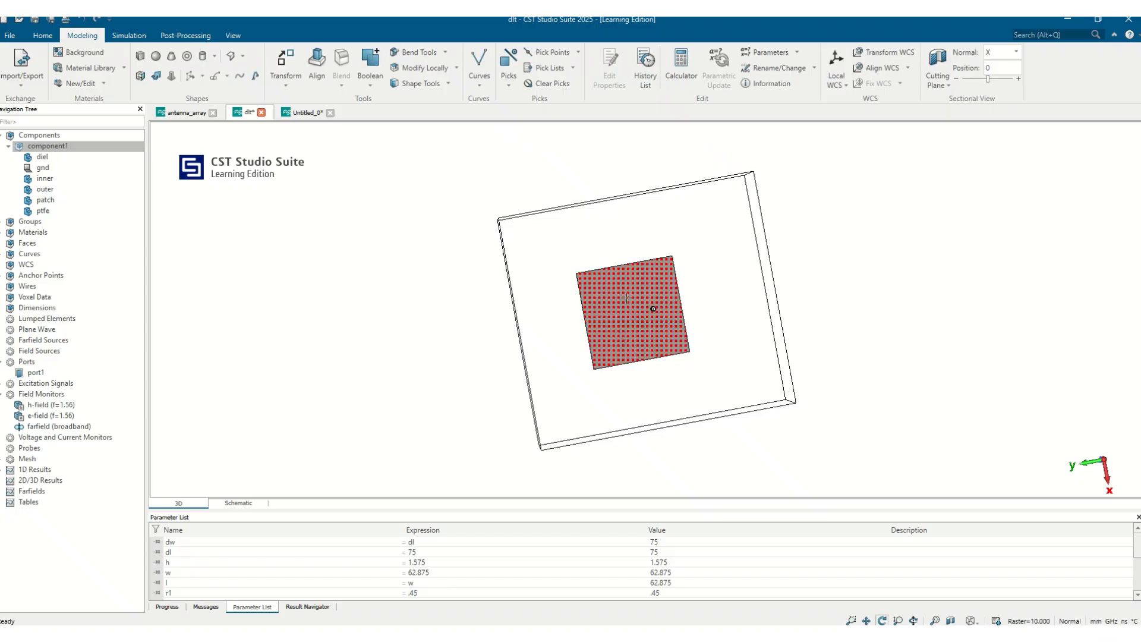
Step: Activate the local WCS and examine its u, v and w axes from the front and back of the antenna
left_click(837, 62)
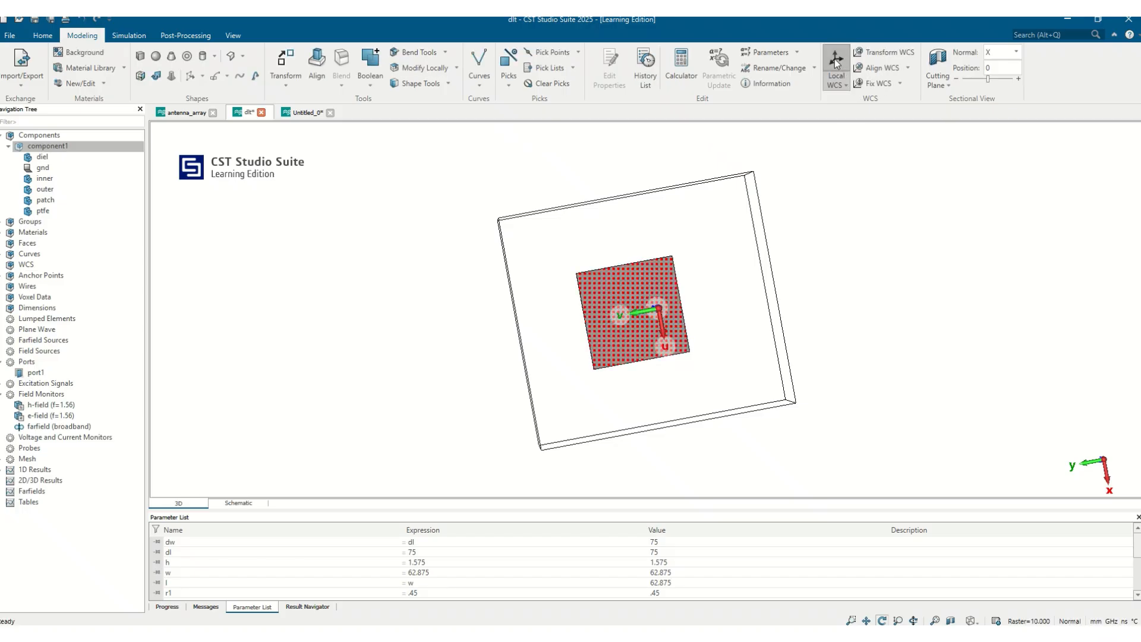
left_click_drag(610, 279, 723, 153)
left_click_drag(717, 206, 499, 355)
left_click_drag(634, 325, 933, 203)
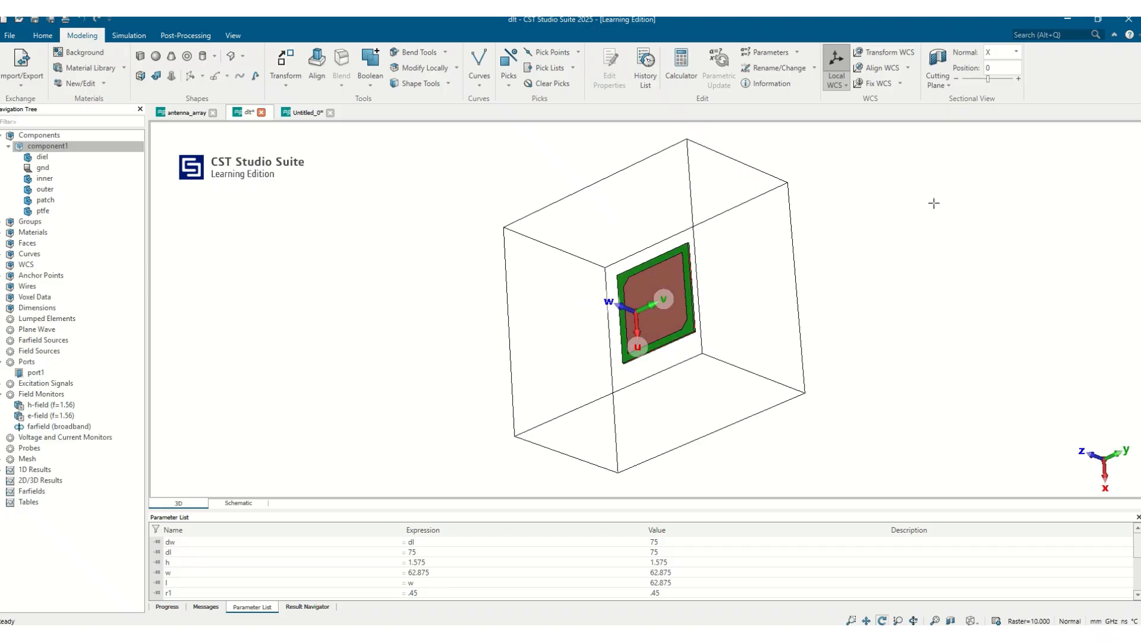
left_click_drag(603, 313, 799, 313)
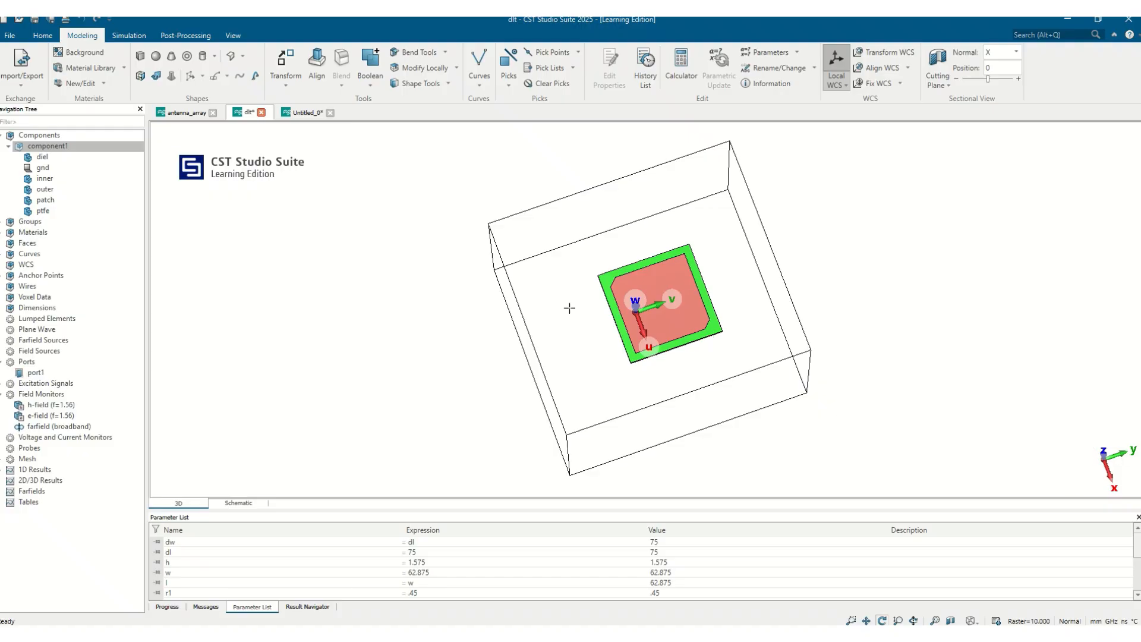
mouse_move(751, 353)
left_mouse_down()
mouse_move(547, 324)
mouse_move(305, 344)
mouse_move(223, 319)
mouse_move(563, 279)
mouse_move(523, 229)
mouse_move(588, 168)
mouse_move(644, 290)
mouse_move(1014, 272)
mouse_move(530, 334)
mouse_move(752, 369)
left_mouse_up()
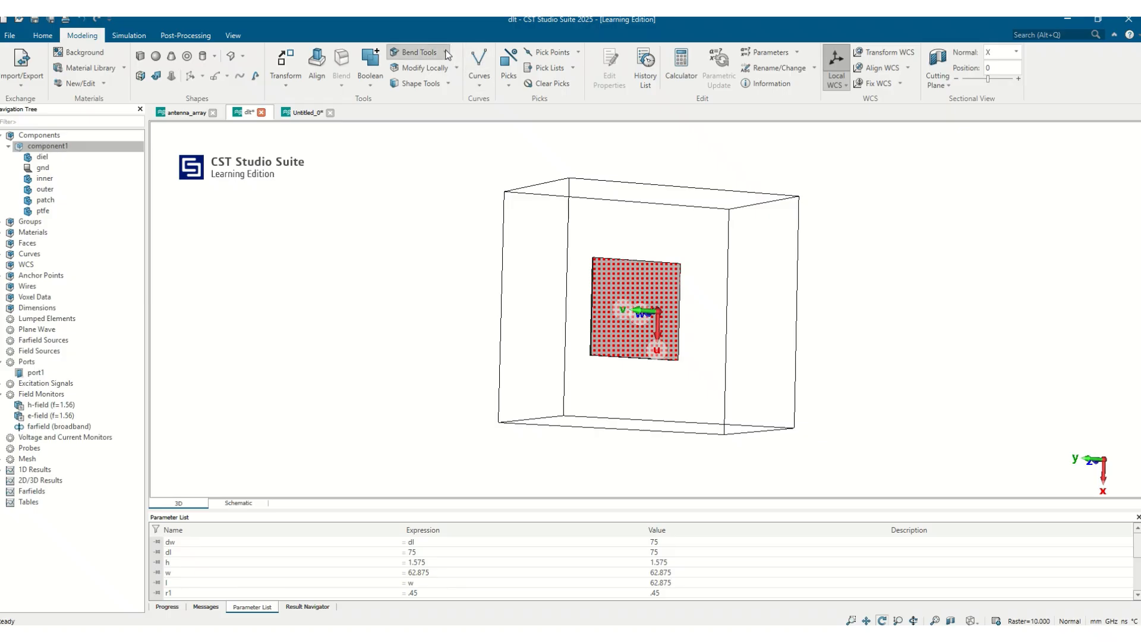
left_click_drag(636, 277, 571, 288)
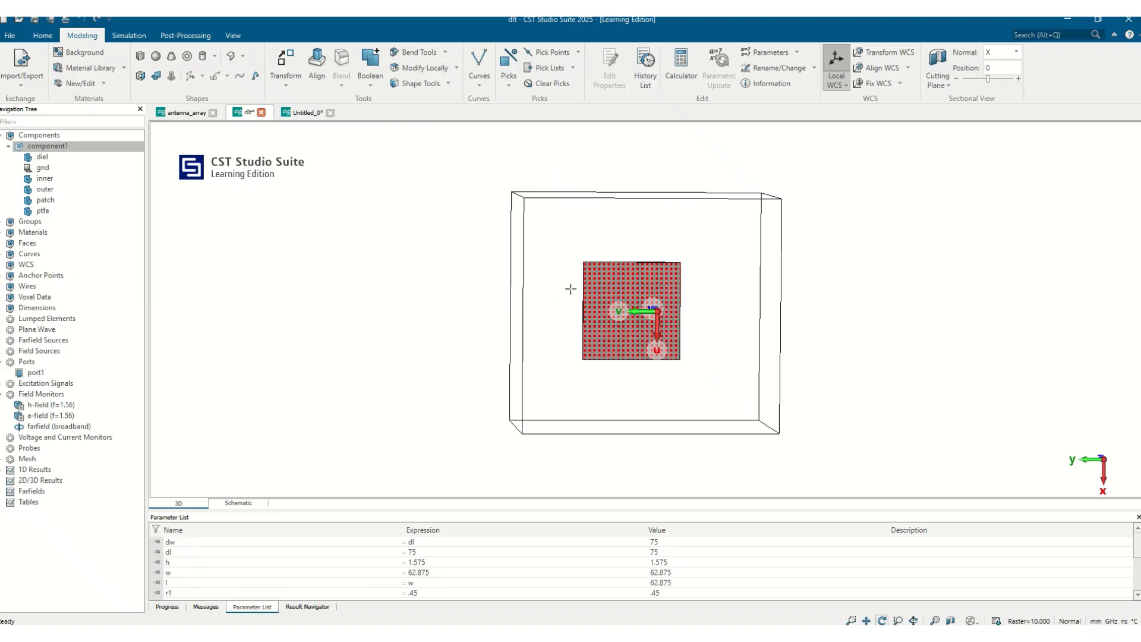
left_click(443, 53)
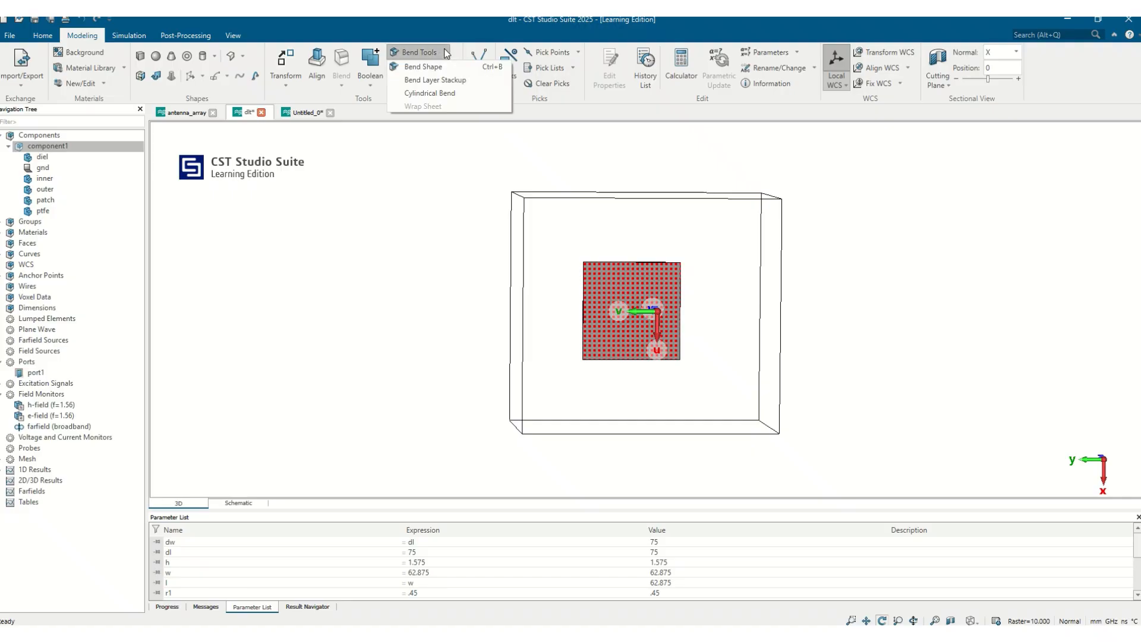
left_click(429, 93)
left_click_drag(685, 287, 833, 267)
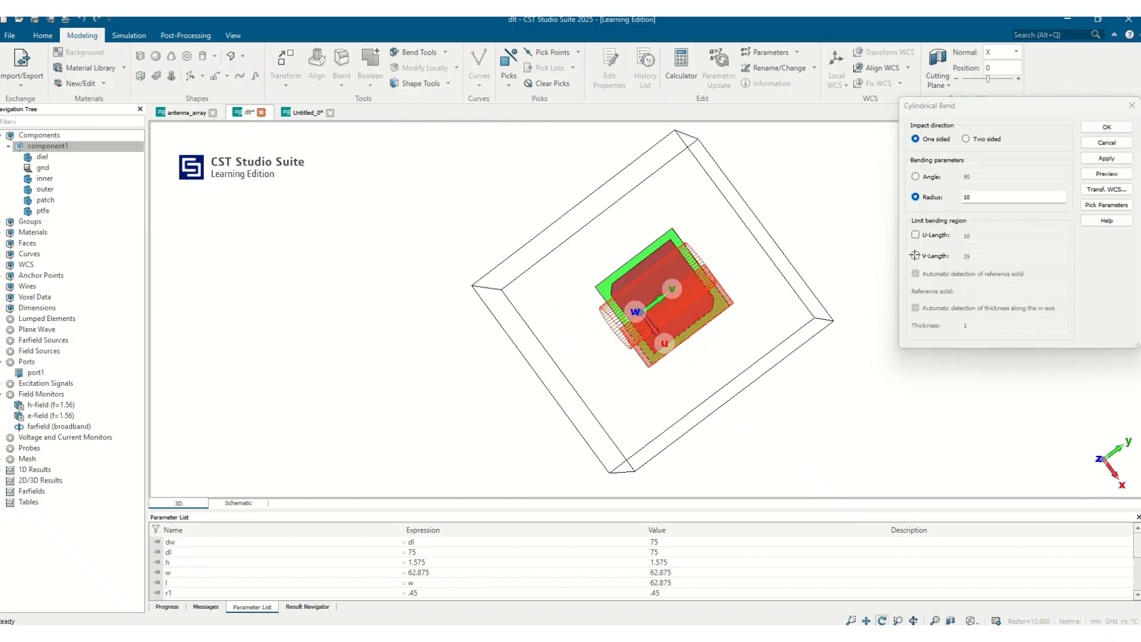
left_click_drag(706, 316, 632, 326)
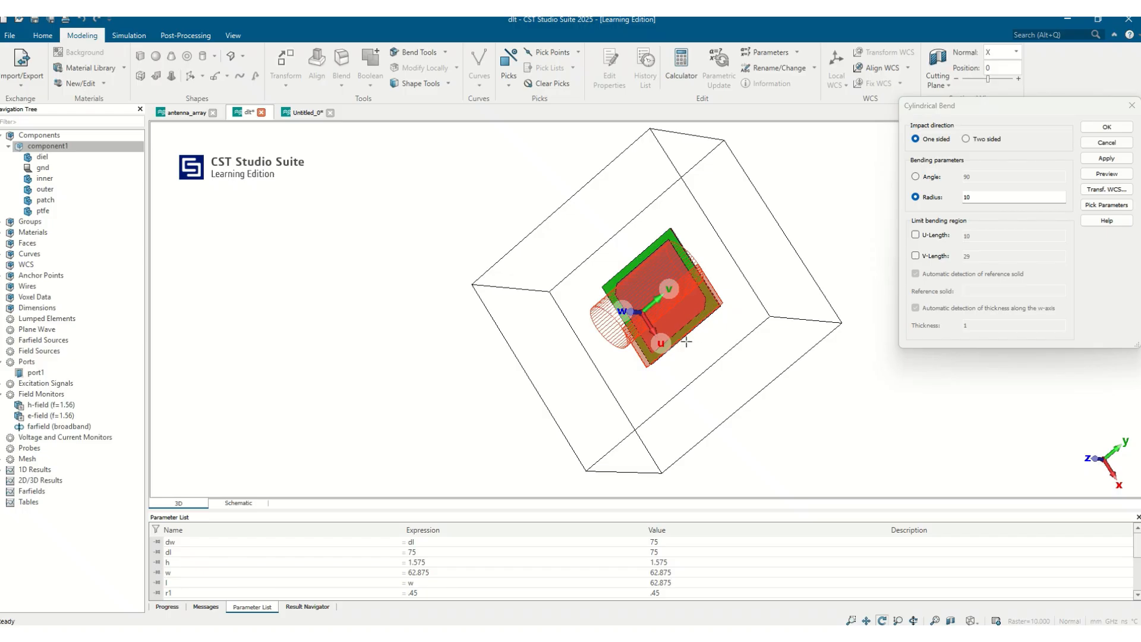
left_click_drag(649, 339, 728, 284)
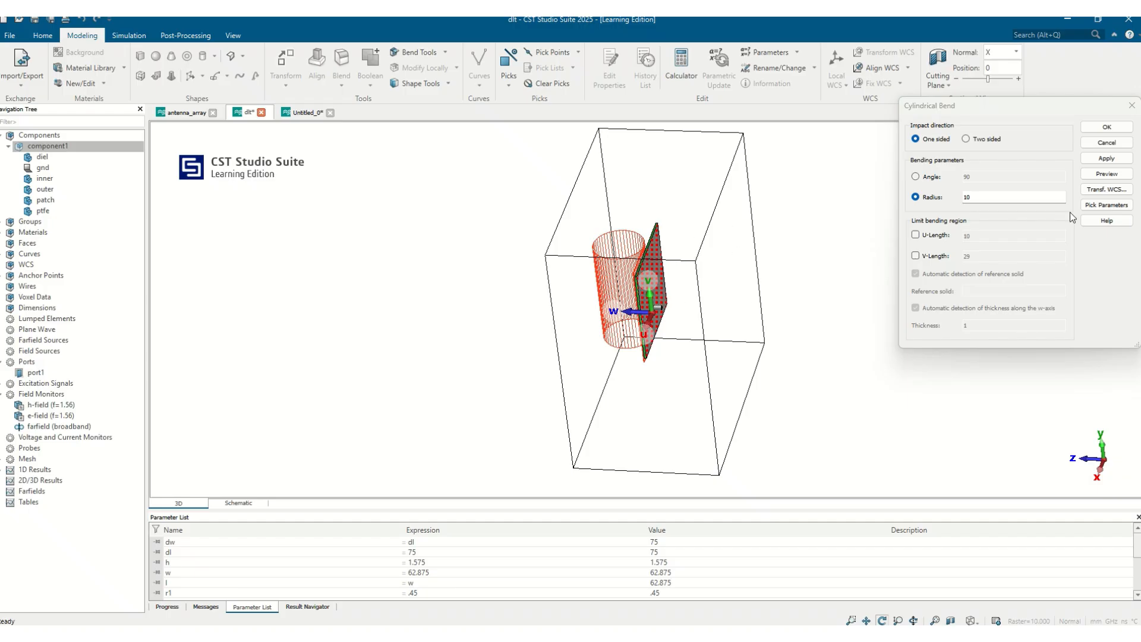
left_click(1107, 142)
Step: Move the local WCS by an offset of 5 along its v axis, previewing the move before applying it
left_click_drag(673, 273, 928, 234)
left_click_drag(693, 311, 876, 267)
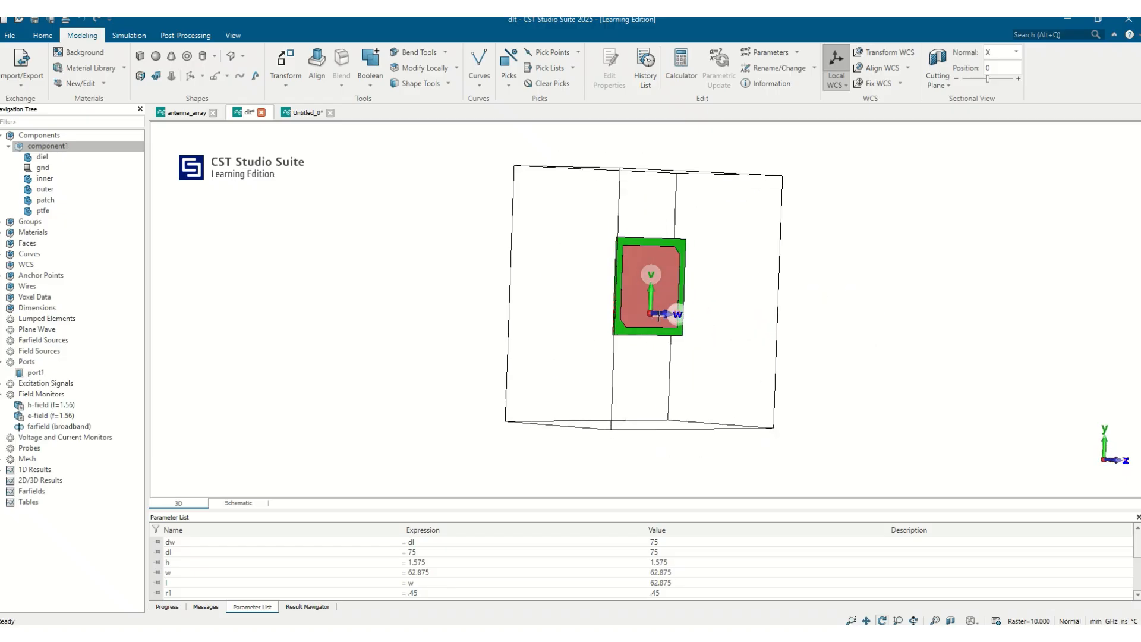
left_click_drag(658, 316, 736, 323)
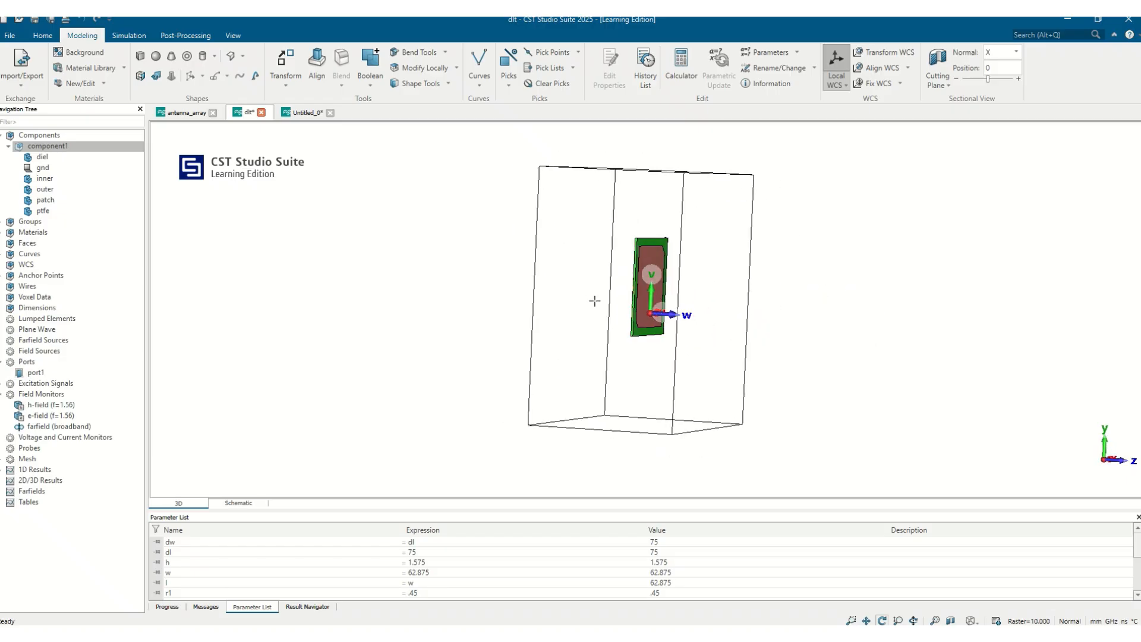
left_click_drag(671, 306, 593, 303)
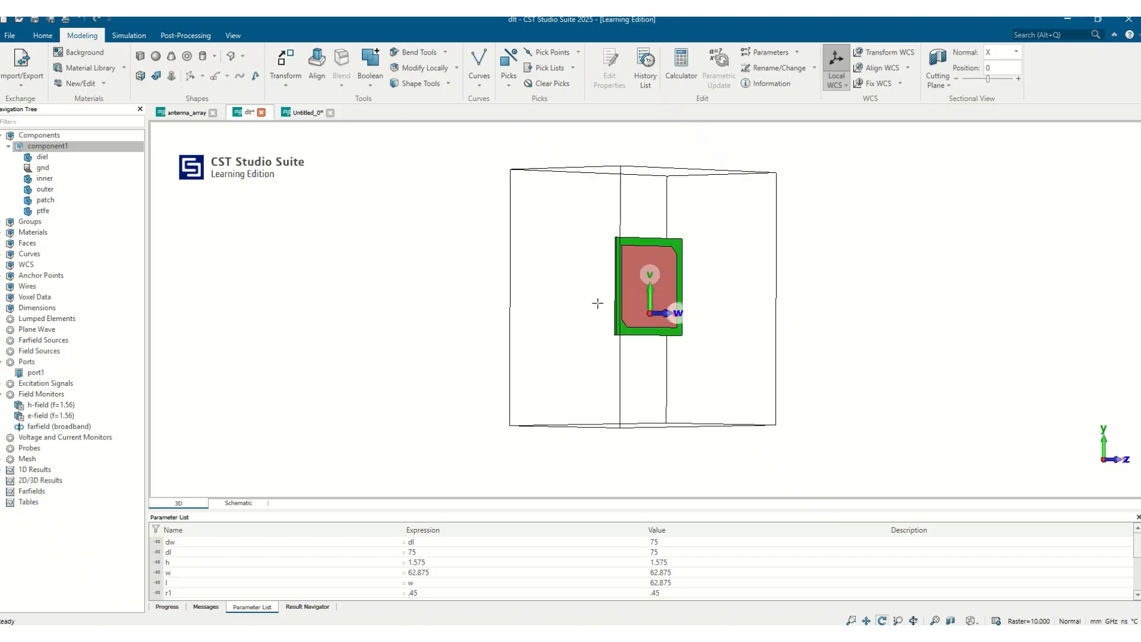
left_click(880, 53)
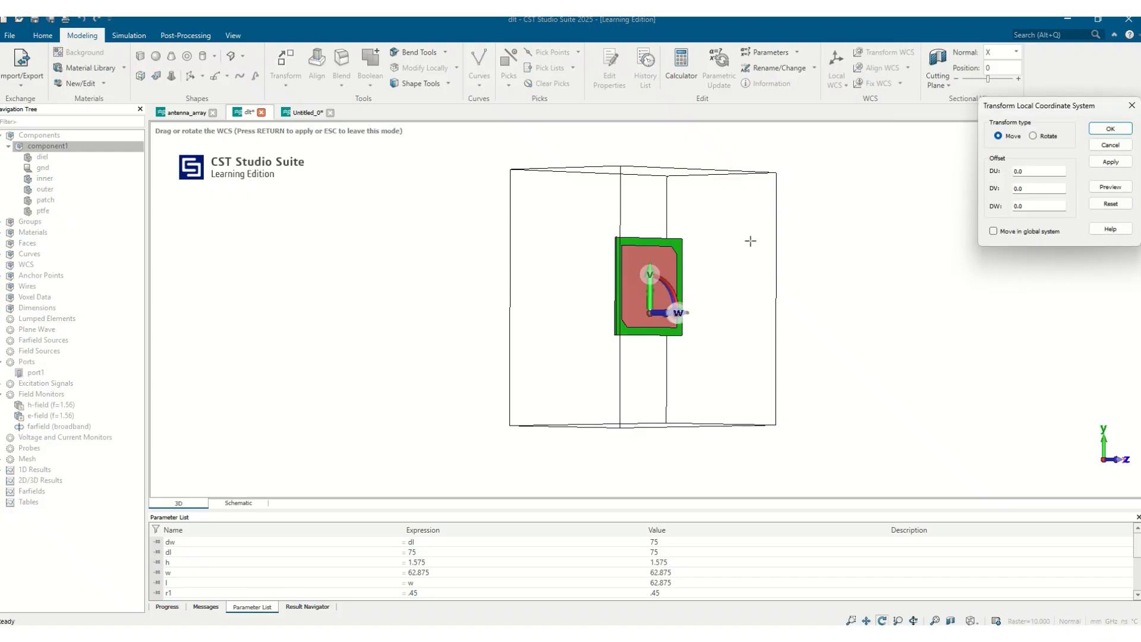
left_click_drag(649, 307, 512, 336)
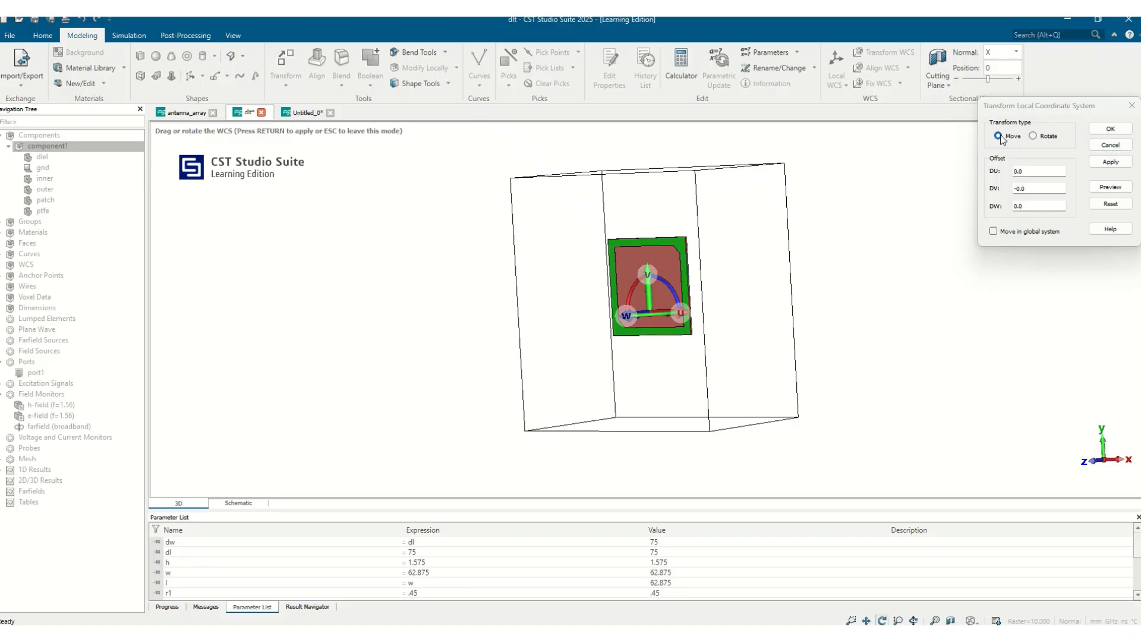
left_click(1029, 173)
left_click_drag(1029, 172, 927, 162)
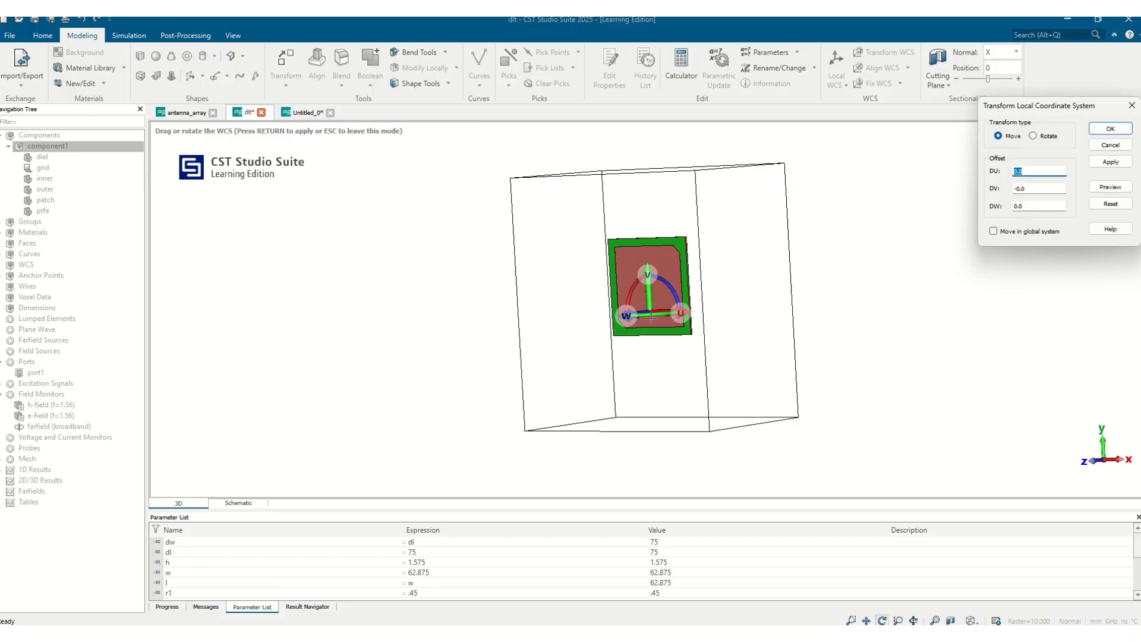
left_click_drag(1035, 207, 948, 184)
type("1")
key("BackSpace")
type("5")
left_click(1109, 188)
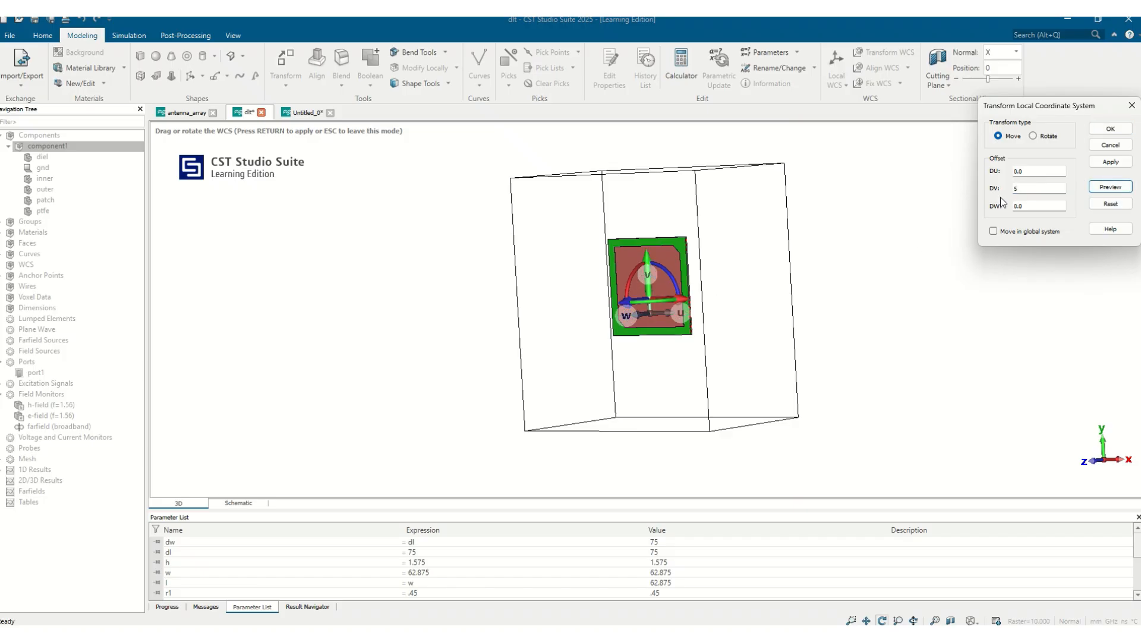
left_click(1044, 136)
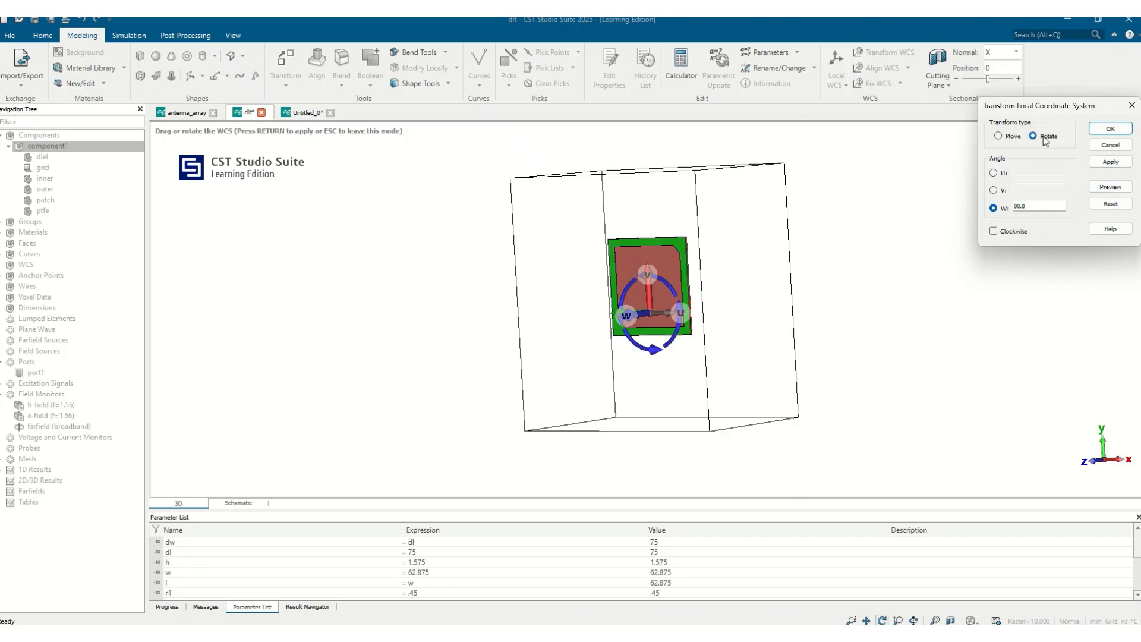
left_click(998, 136)
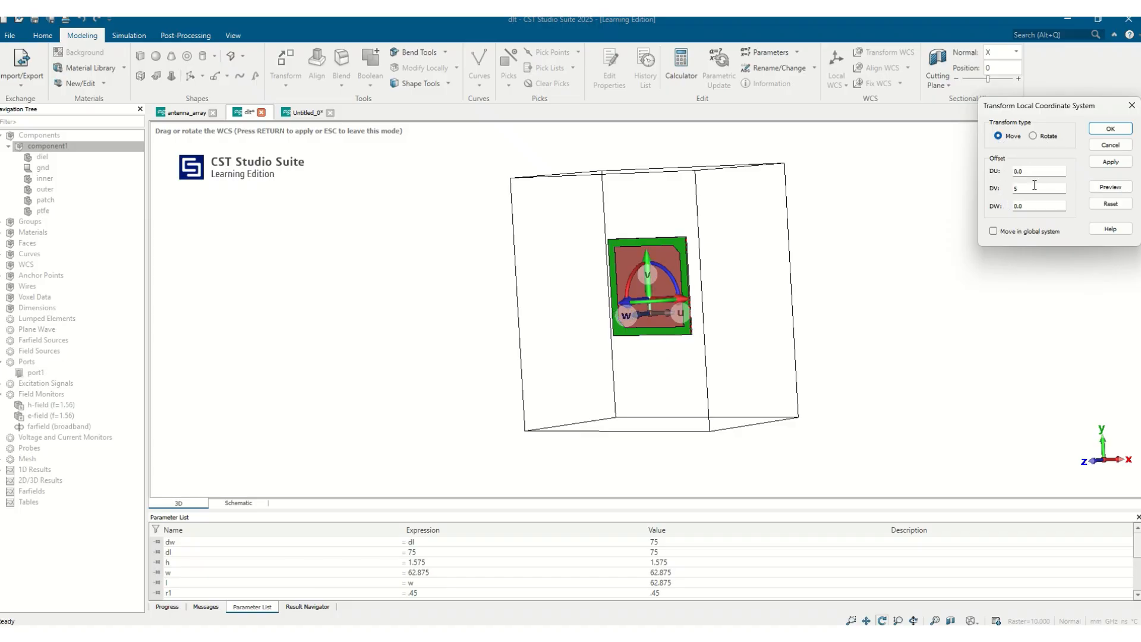
left_click(1111, 162)
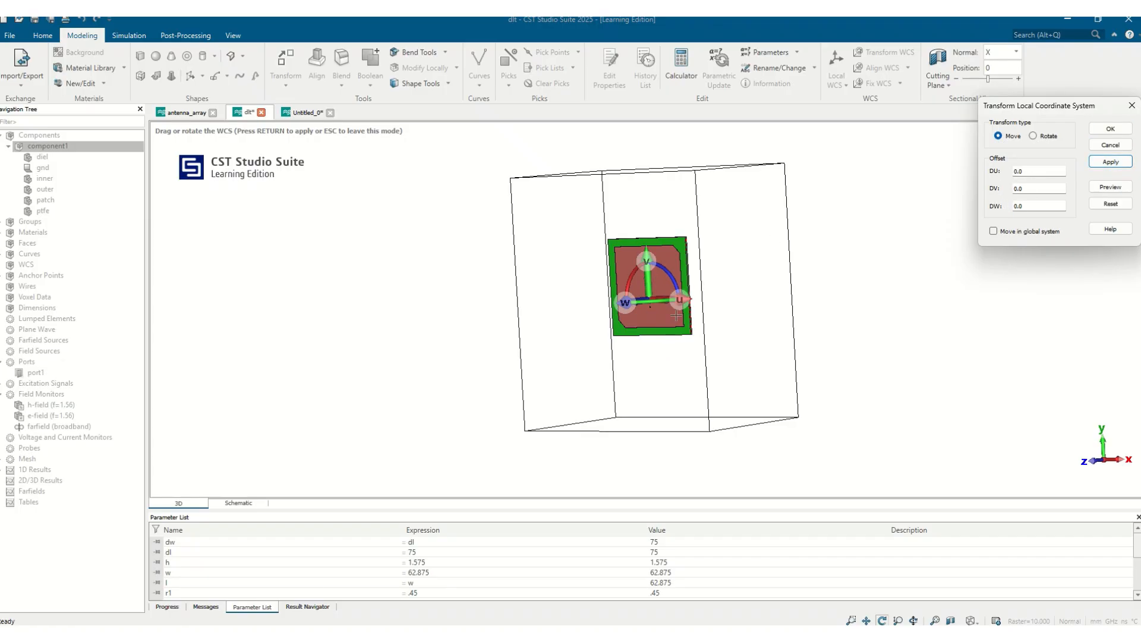
Step: Rotate the local WCS by 180 degrees about its v axis, previewing the new w direction before accepting it
left_click(1033, 136)
left_click_drag(782, 350, 744, 294)
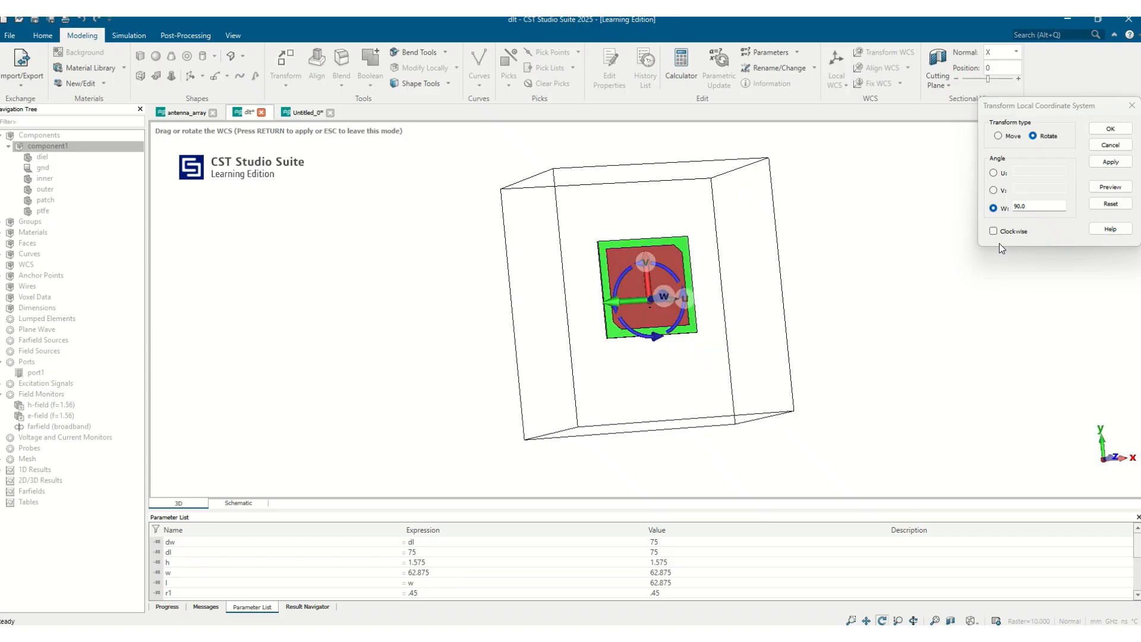
left_click_drag(721, 352, 583, 362)
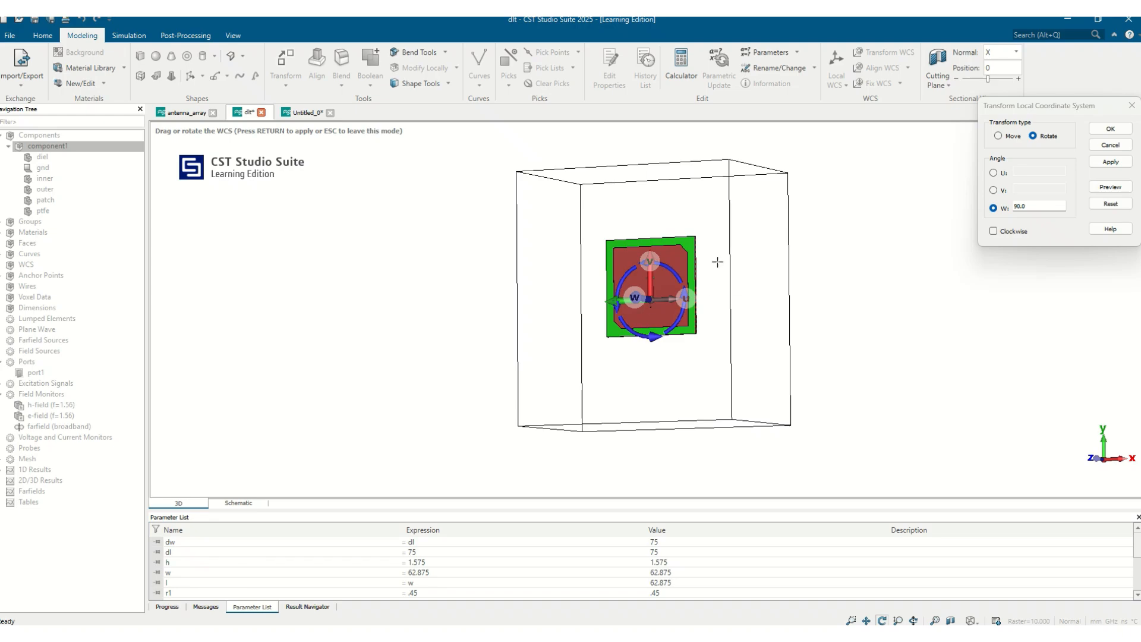
left_click(993, 190)
left_click_drag(700, 313, 777, 354)
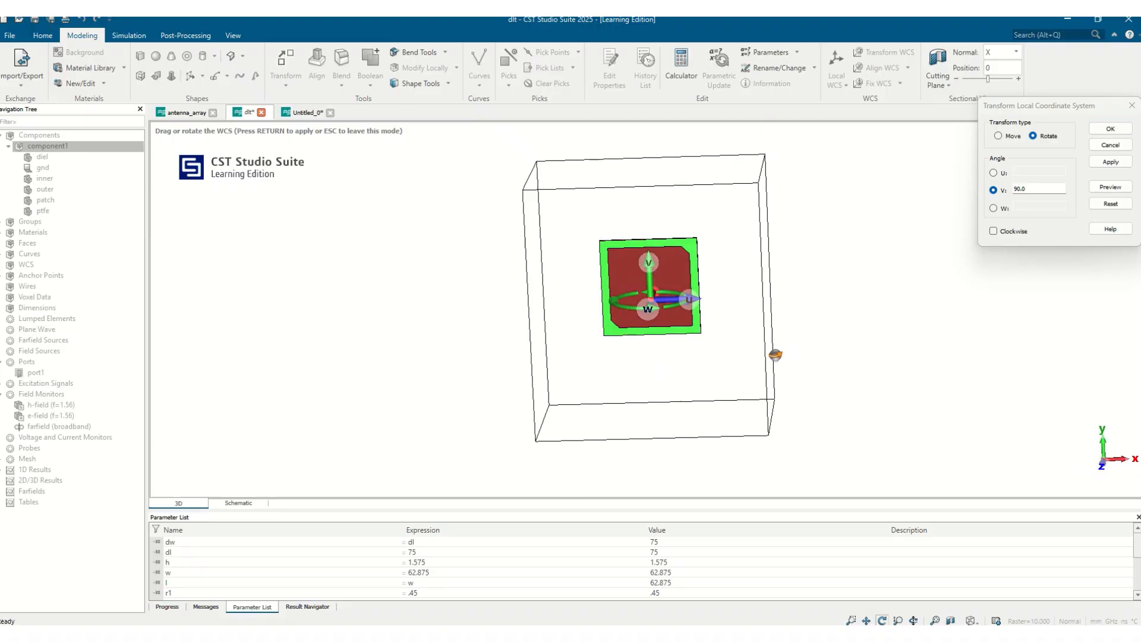
type("180")
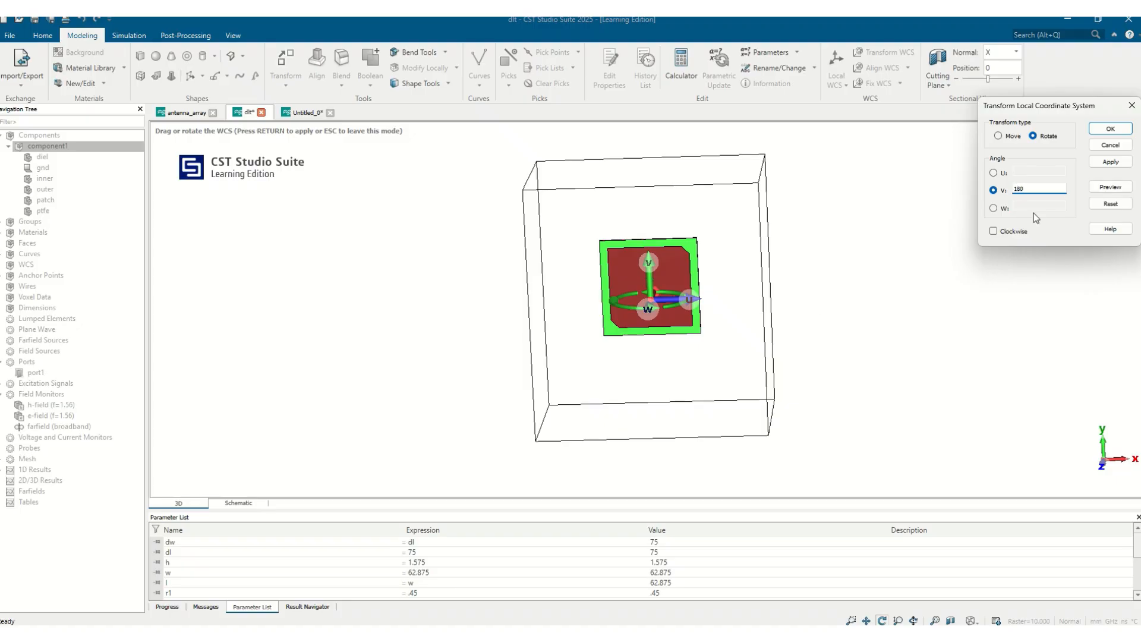
left_click(1105, 193)
left_click_drag(823, 282, 513, 354)
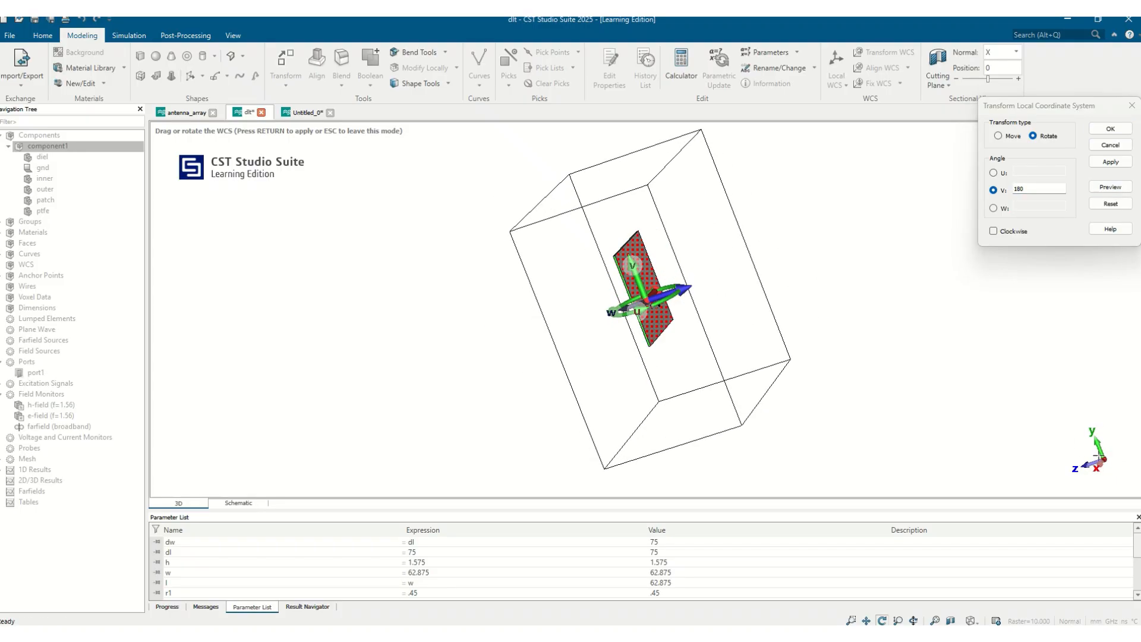
left_click_drag(1099, 465, 1036, 470)
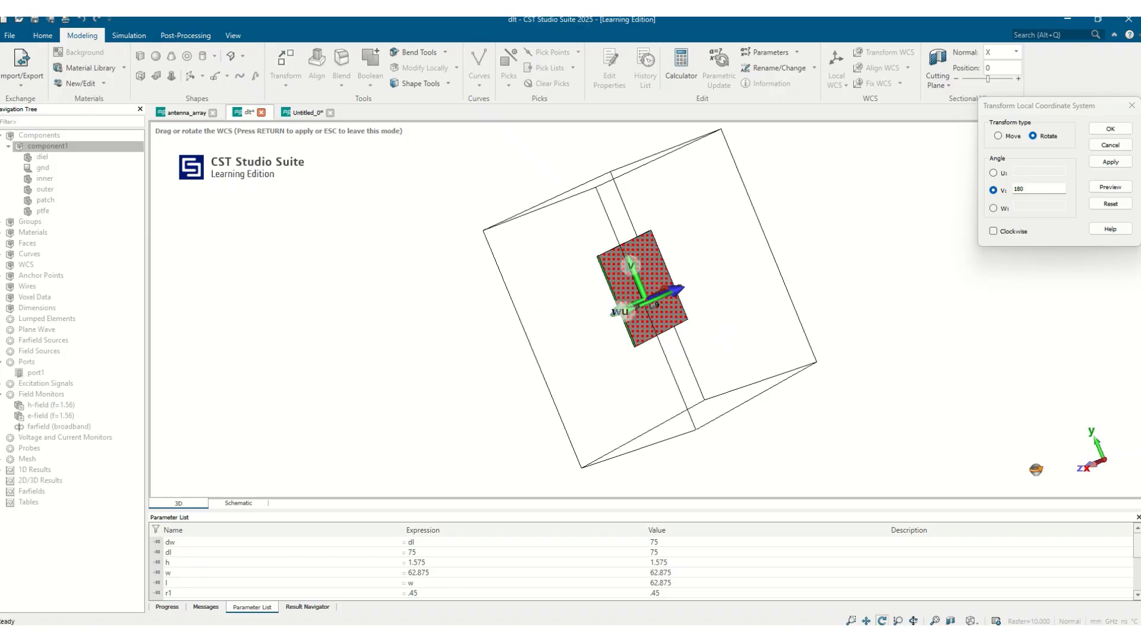
left_click_drag(698, 289, 850, 282)
left_click_drag(689, 312, 597, 316)
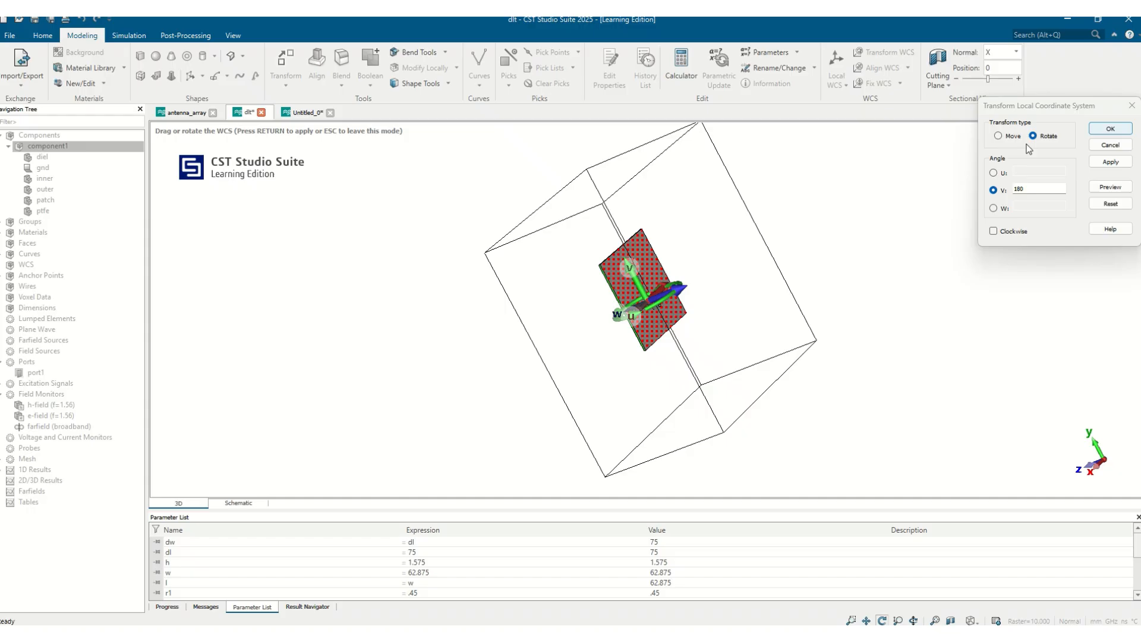
left_click(1110, 128)
Step: Start a Cylindrical Bend on component1 and preview it one-sided with a radius of 10
left_click_drag(652, 289, 721, 227)
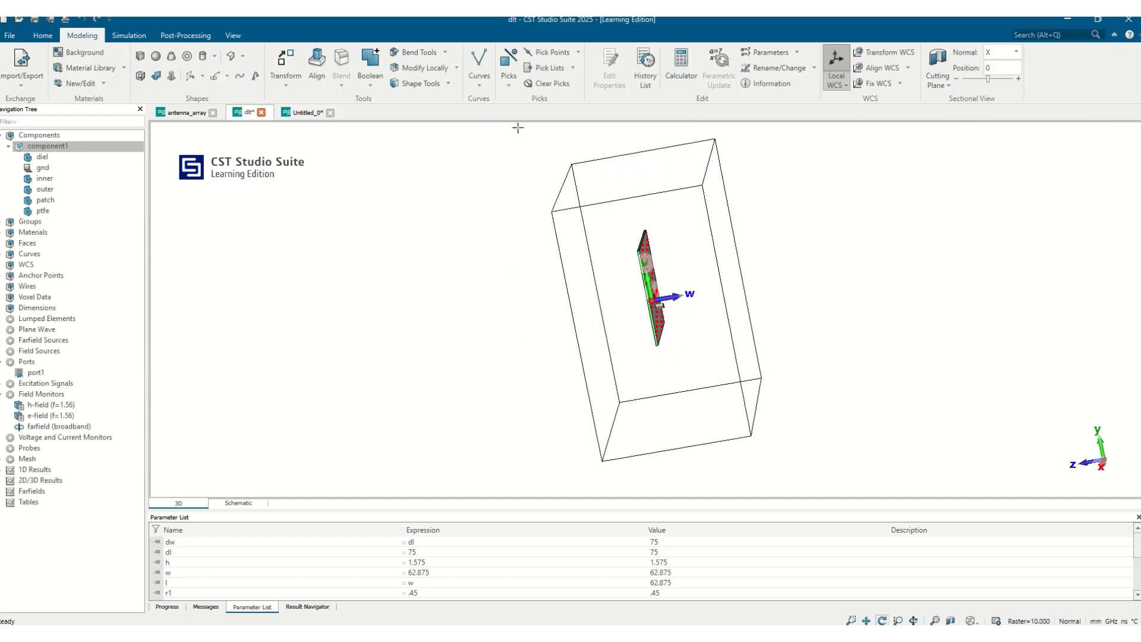
left_click(443, 52)
left_click(436, 91)
left_click_drag(713, 238, 1138, 394)
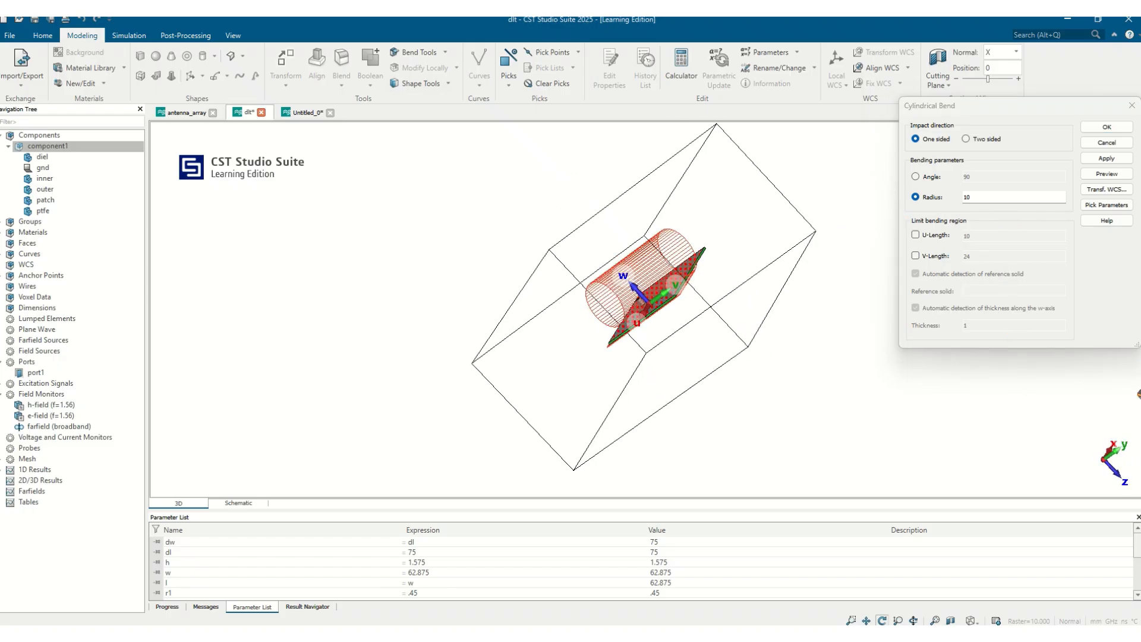
left_click_drag(783, 321, 970, 485)
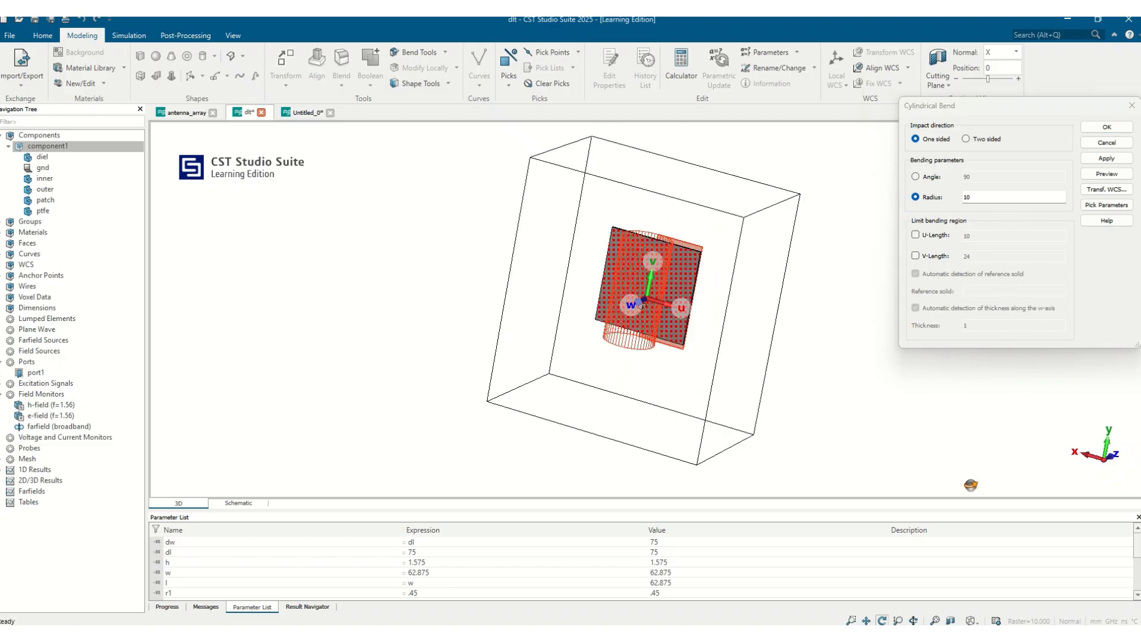
left_click_drag(708, 308, 480, 415)
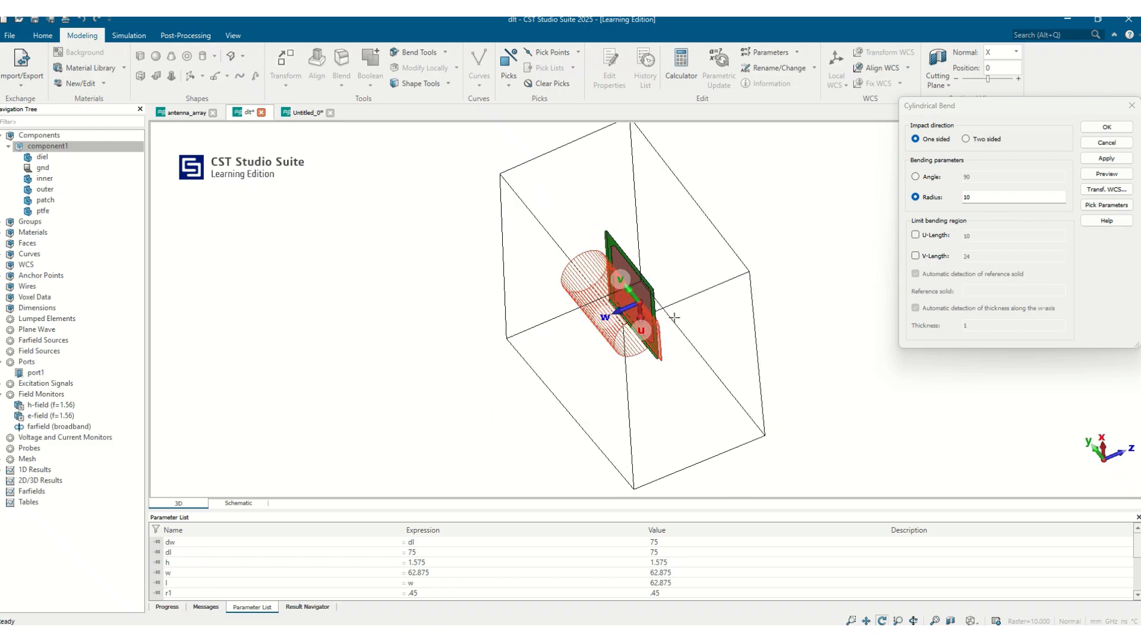
left_click(1106, 173)
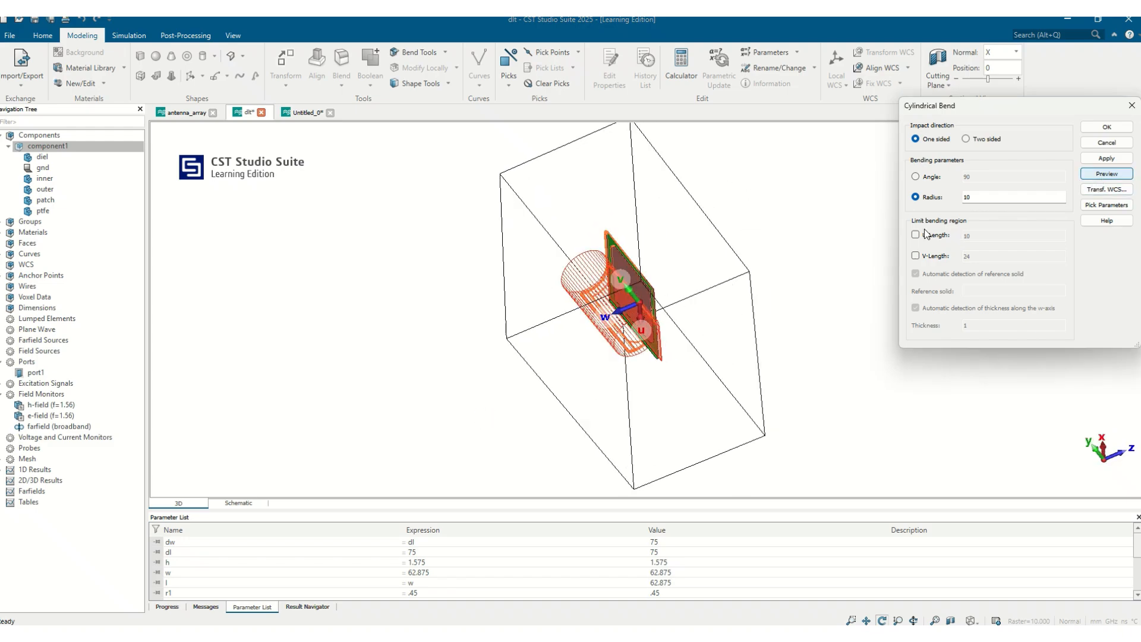
left_click_drag(791, 285, 757, 343)
left_click_drag(653, 278, 631, 398)
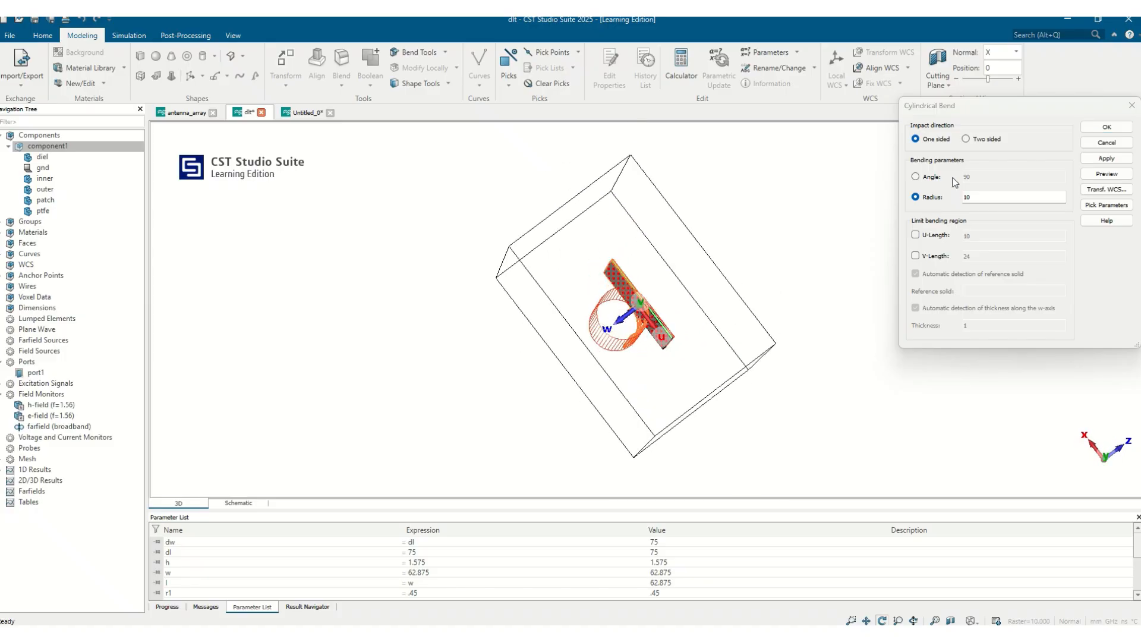
Step: Make the cylindrical bend two-sided with a radius of 50 and preview the curvature
left_click(966, 139)
left_click_drag(781, 243, 804, 213)
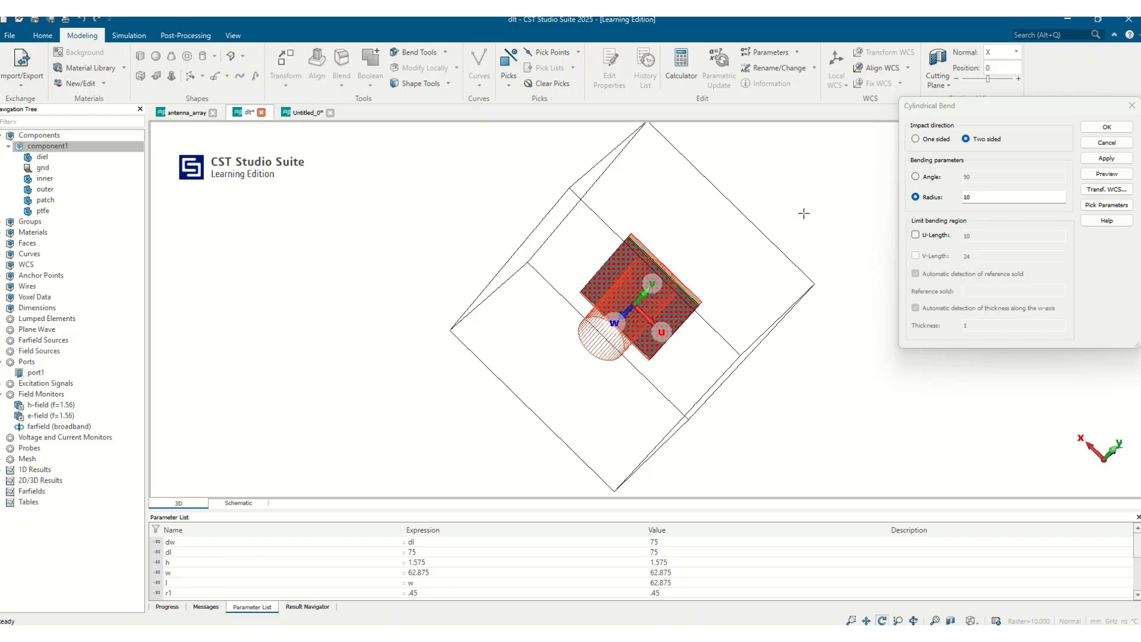
double_click(982, 191)
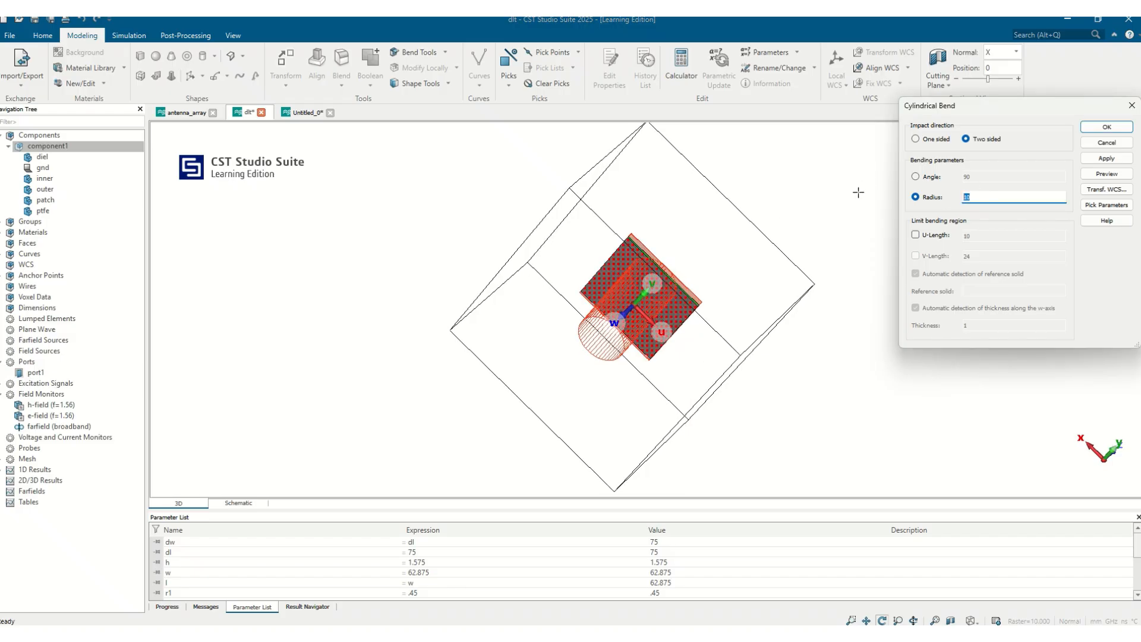
type("50")
left_click(1086, 174)
left_click_drag(818, 266, 642, 300)
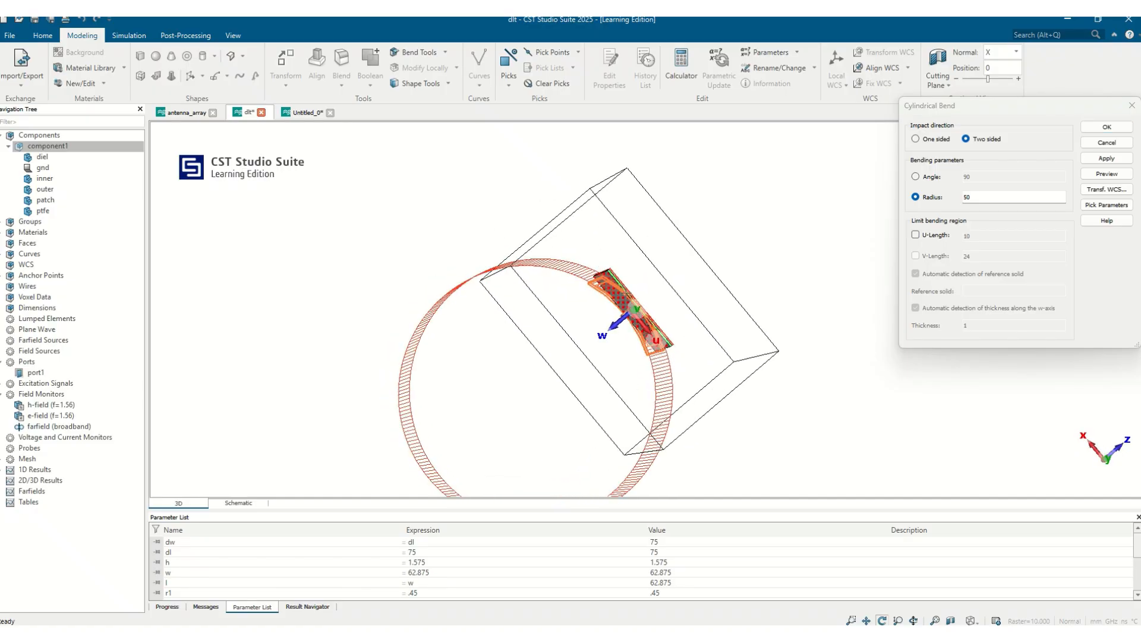
Step: Set the bending radius to 30 and preview the two-sided bend from several angles
left_click_drag(984, 196, 899, 190)
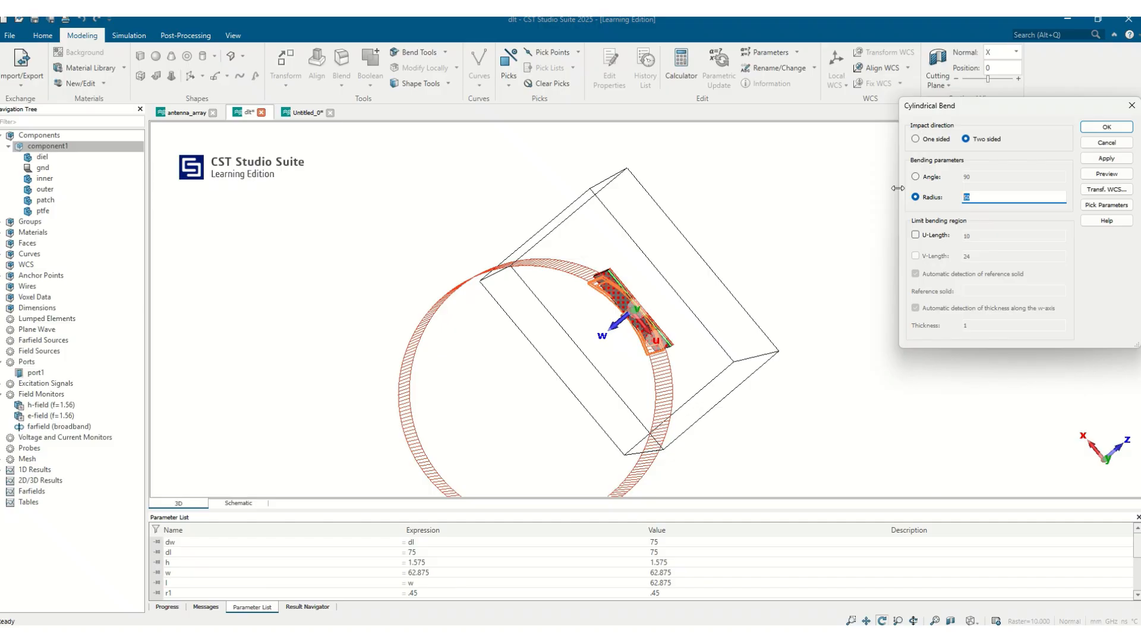
type("30")
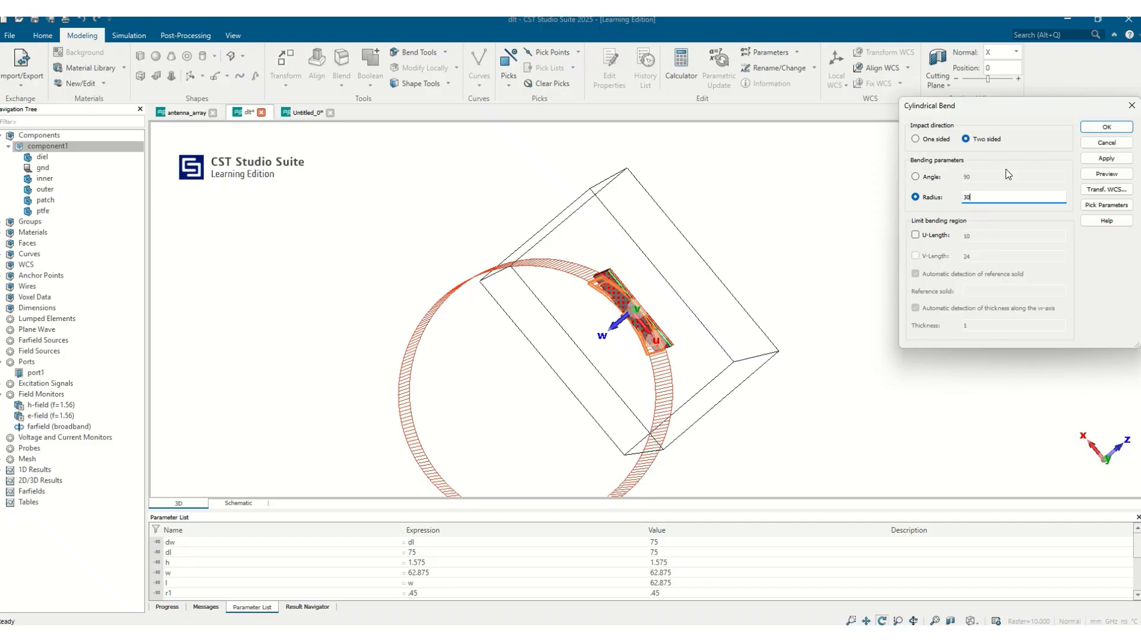
left_click(1108, 176)
left_click_drag(755, 297, 819, 205)
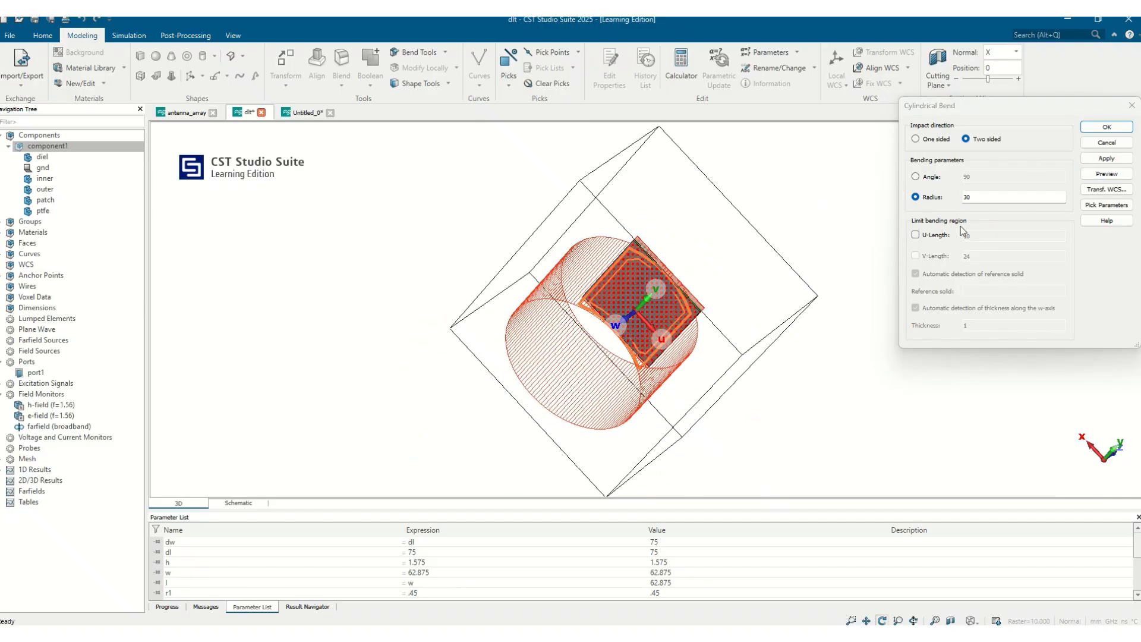
left_click_drag(718, 209, 1132, 199)
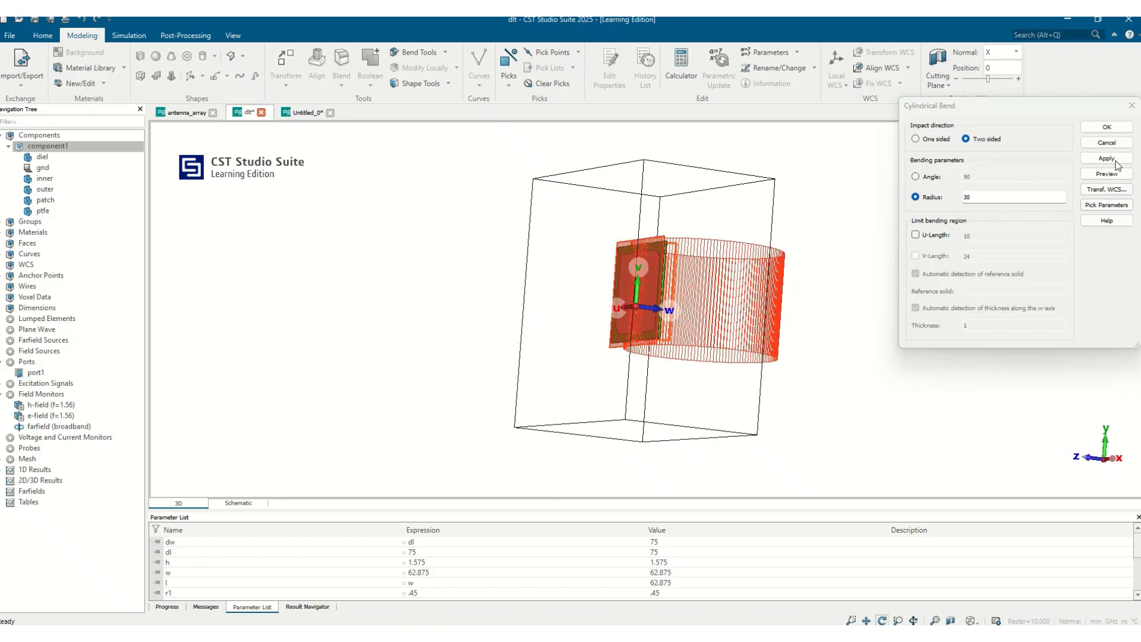
Step: Accept the two-sided cylindrical bend of component1 and inspect the curved substrate and patch from several angles
left_click(1103, 127)
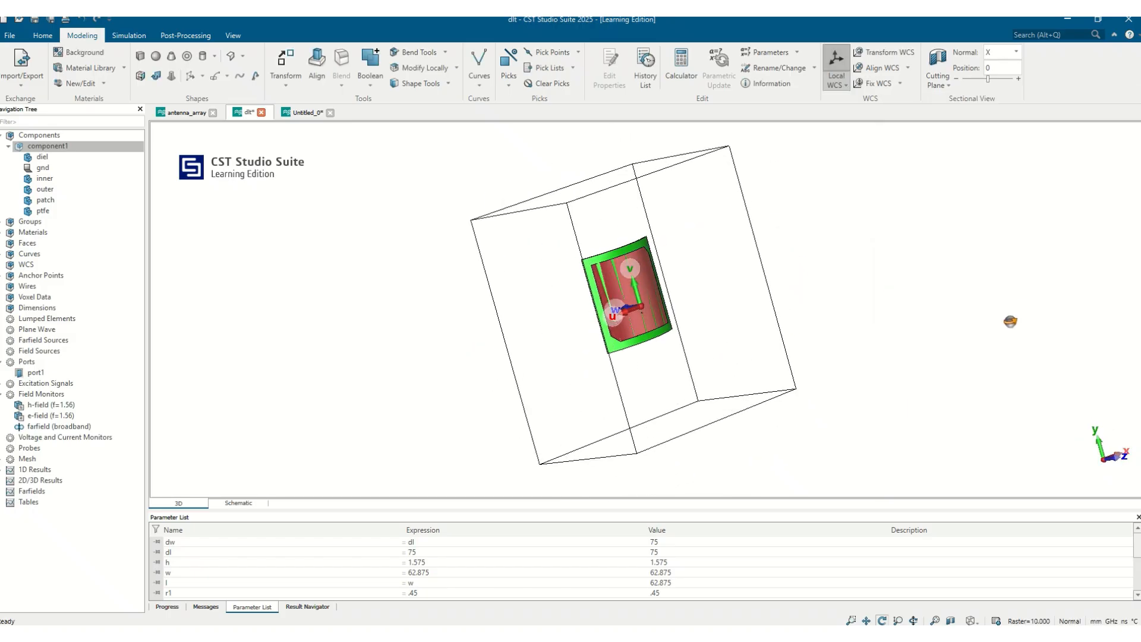
scroll(630, 268, "up", 5)
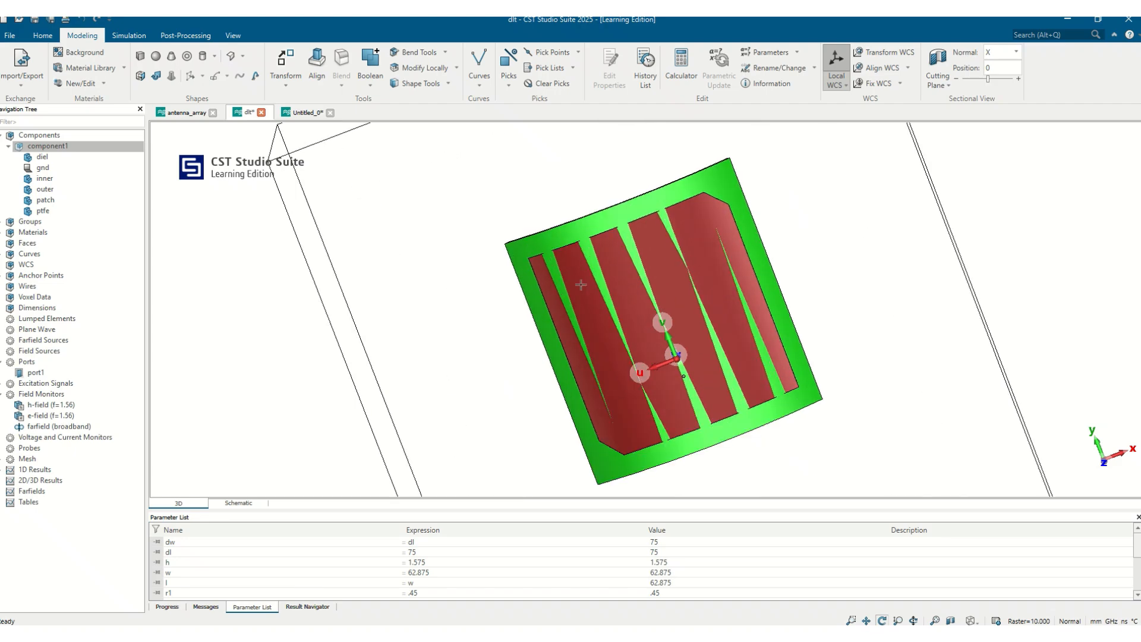
left_click_drag(694, 252, 298, 241)
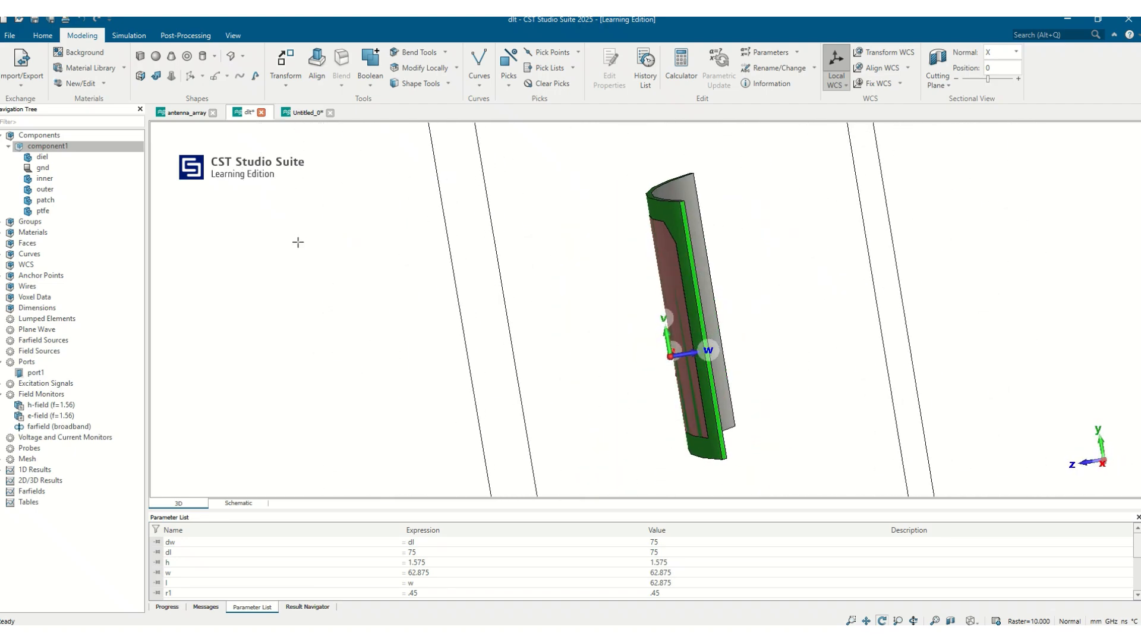
left_click_drag(707, 291, 493, 302)
left_click_drag(395, 318, 565, 286)
left_click_drag(484, 281, 651, 275)
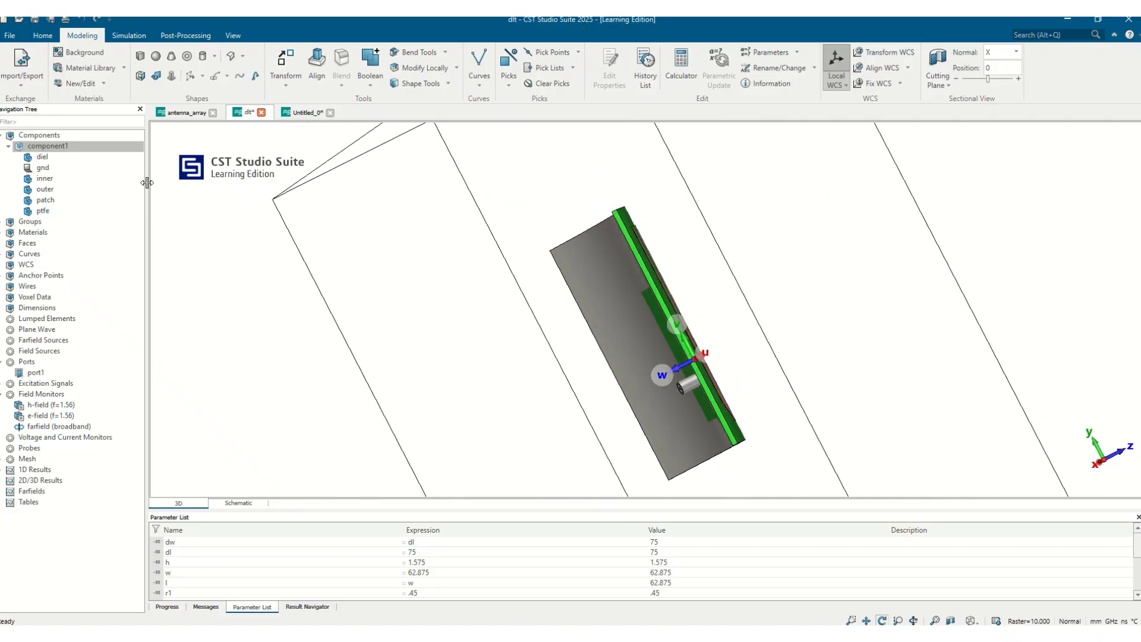
left_click_drag(667, 197, 448, 303)
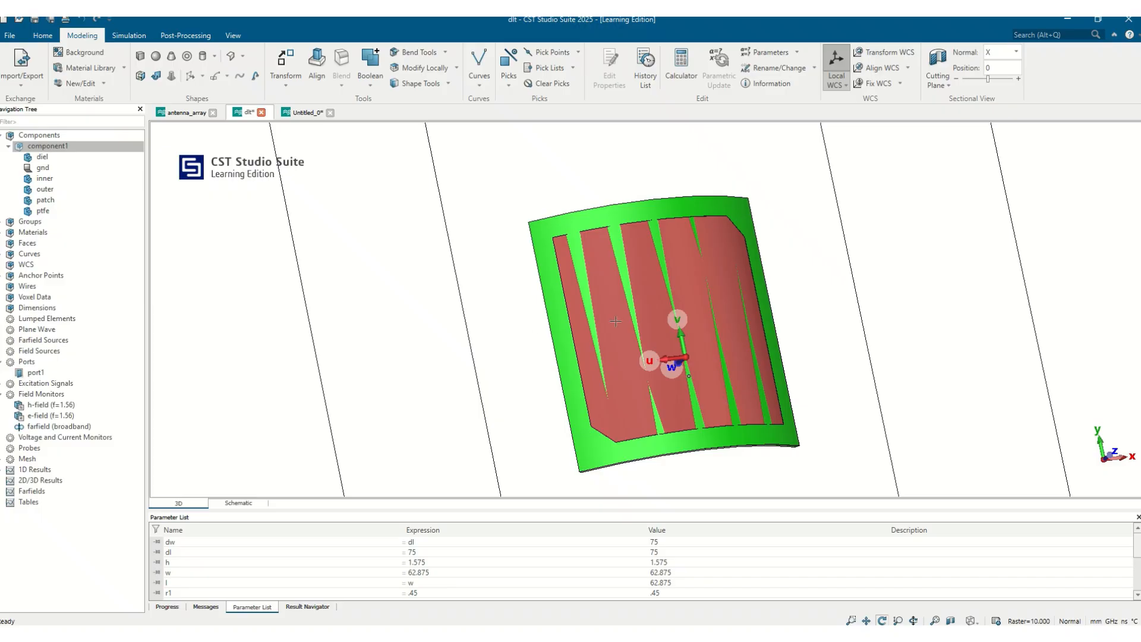
left_click_drag(669, 304, 566, 290)
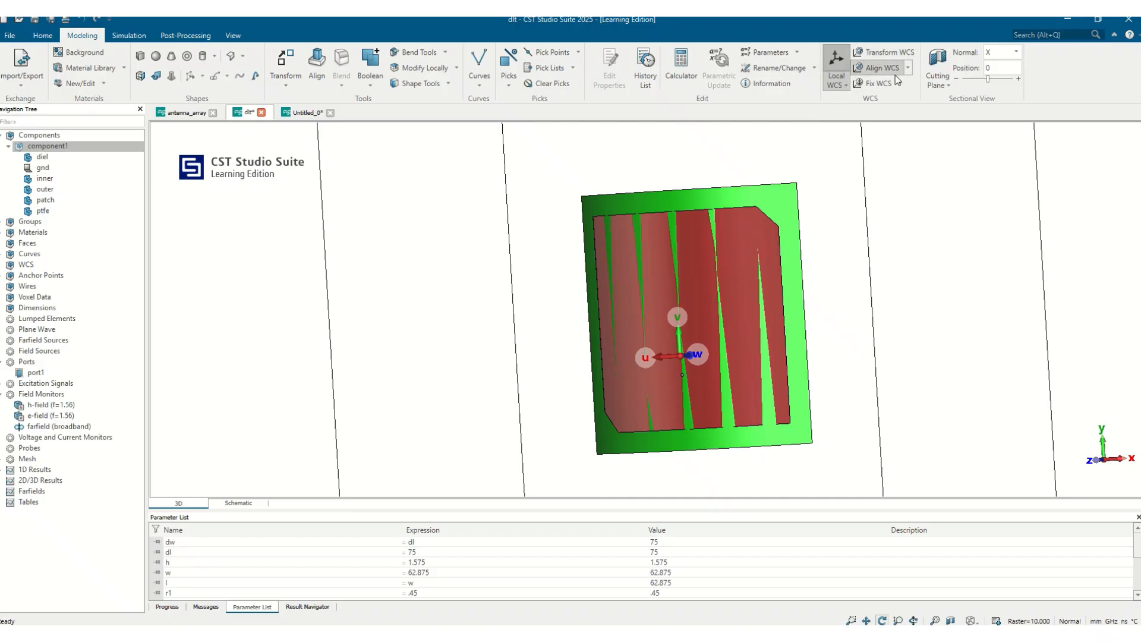
Step: Pick the end point at the patch's upper truncated corner and align the local WCS with that point
left_click_drag(797, 187, 816, 293)
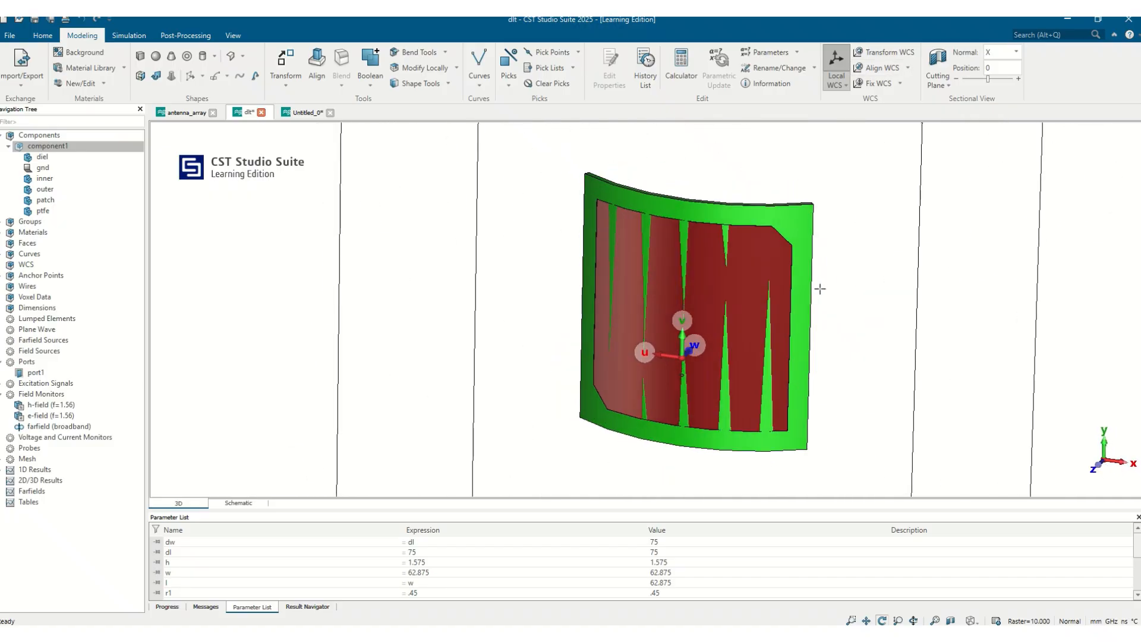
key("p")
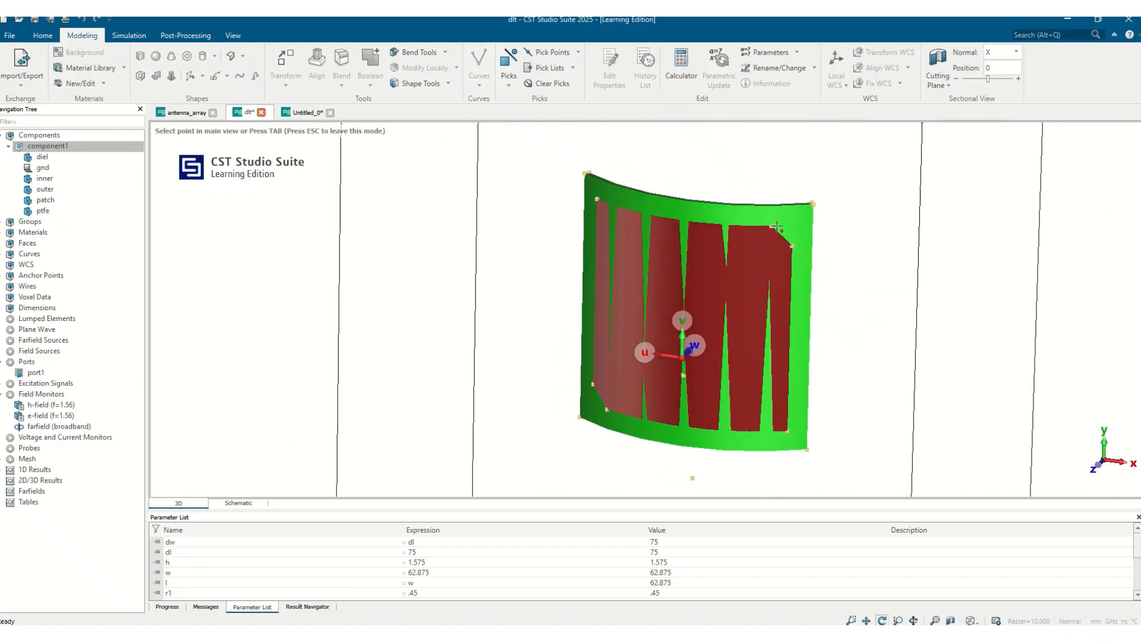
double_click(775, 225)
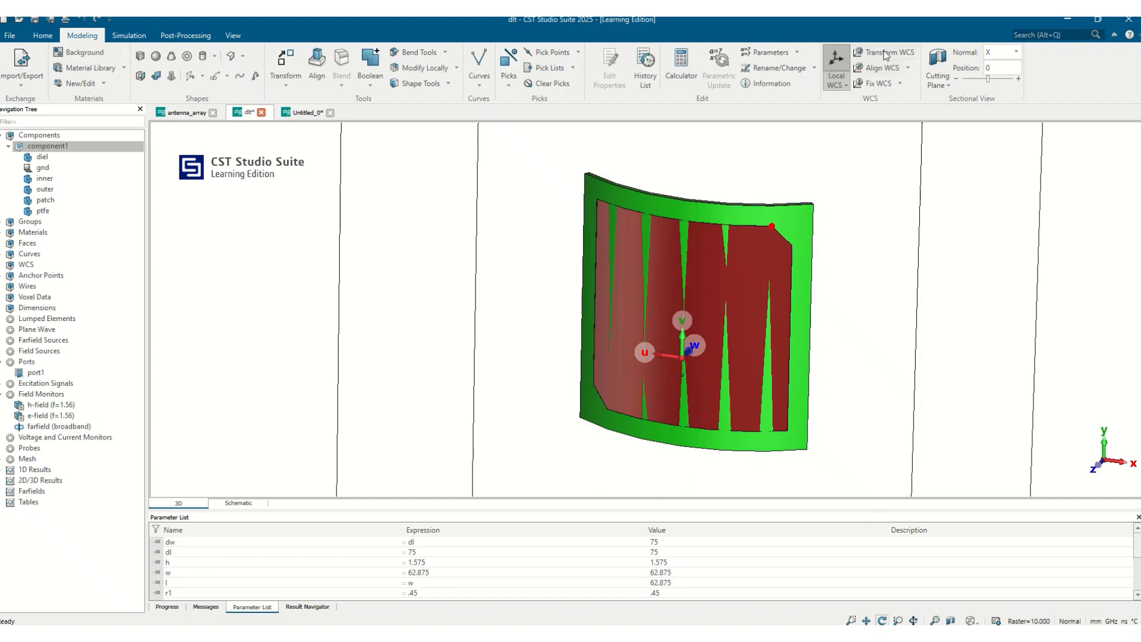
left_click(908, 67)
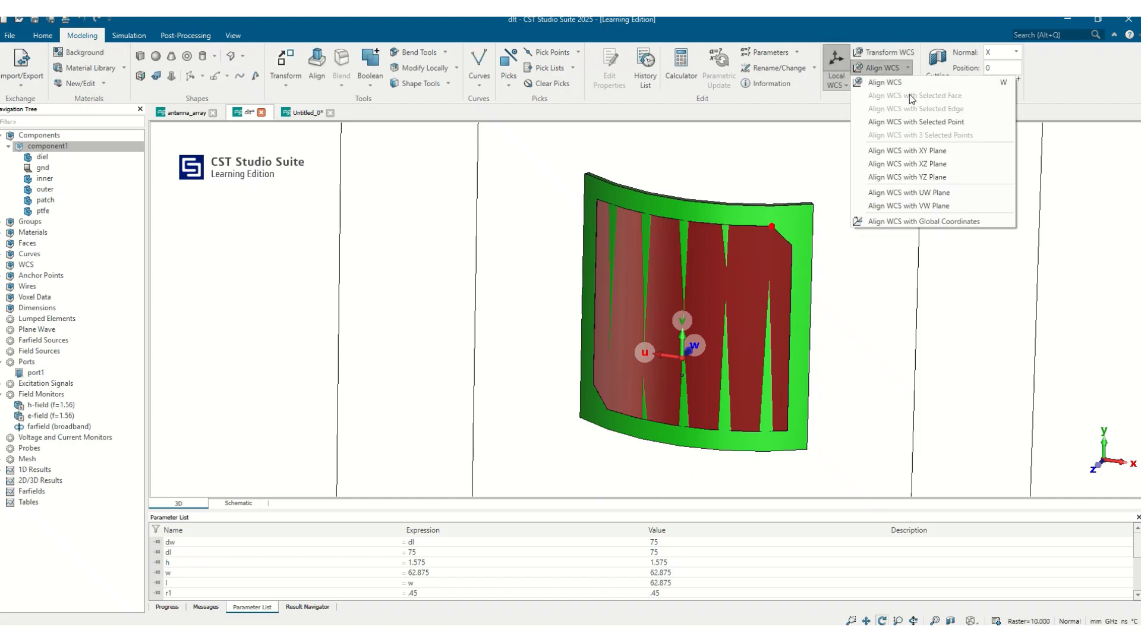
left_click(919, 122)
left_click_drag(862, 200, 611, 272)
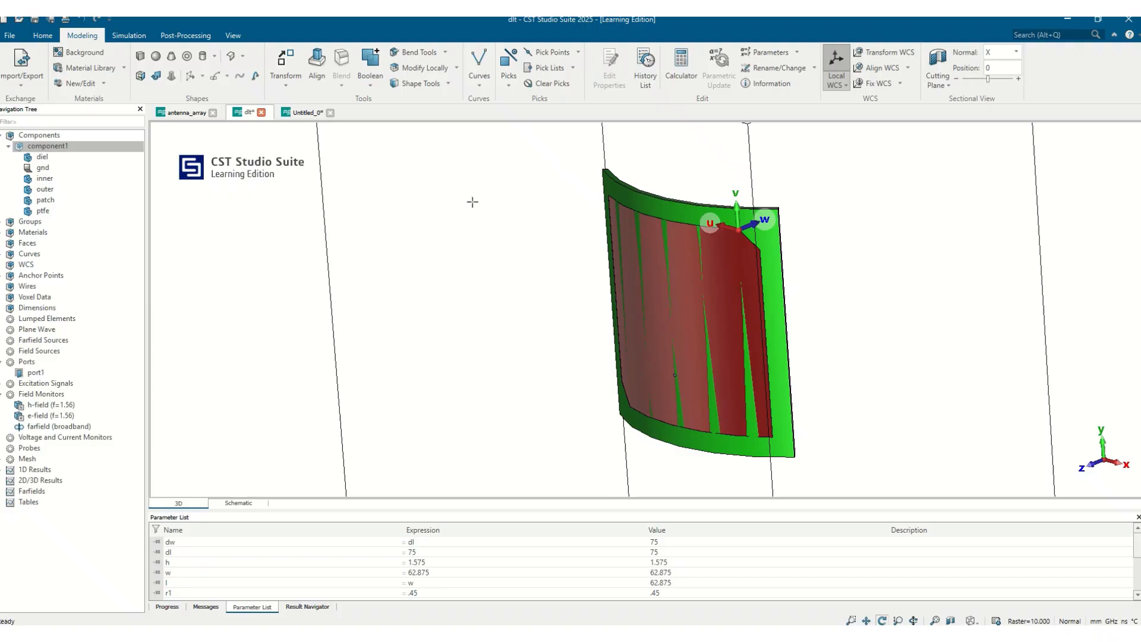
left_click_drag(657, 323, 609, 287)
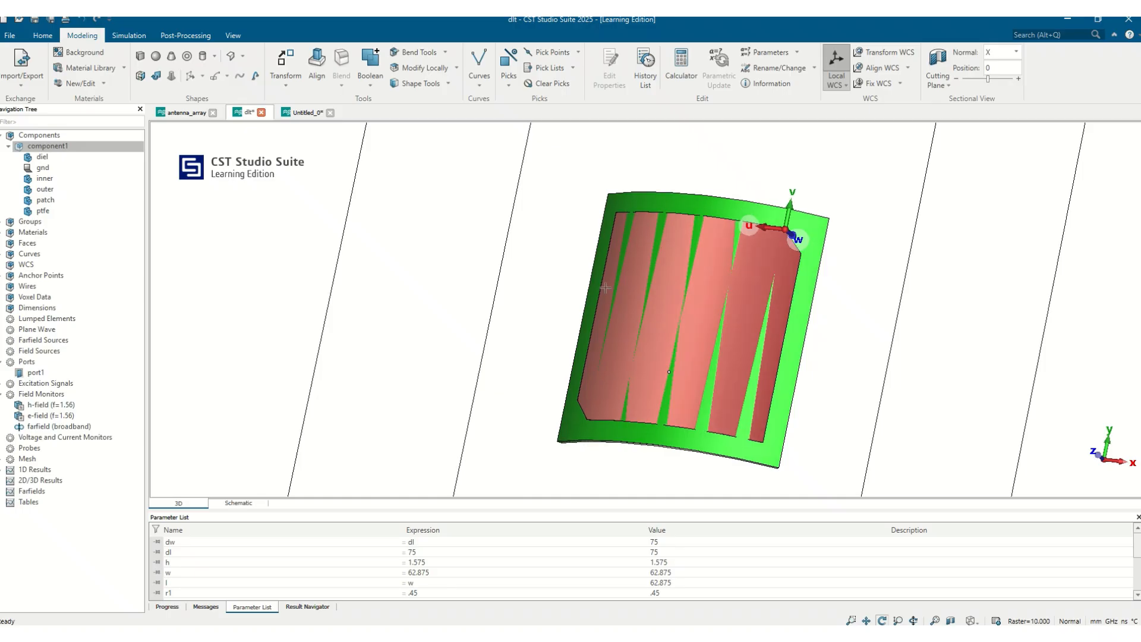
left_click_drag(671, 343, 696, 368)
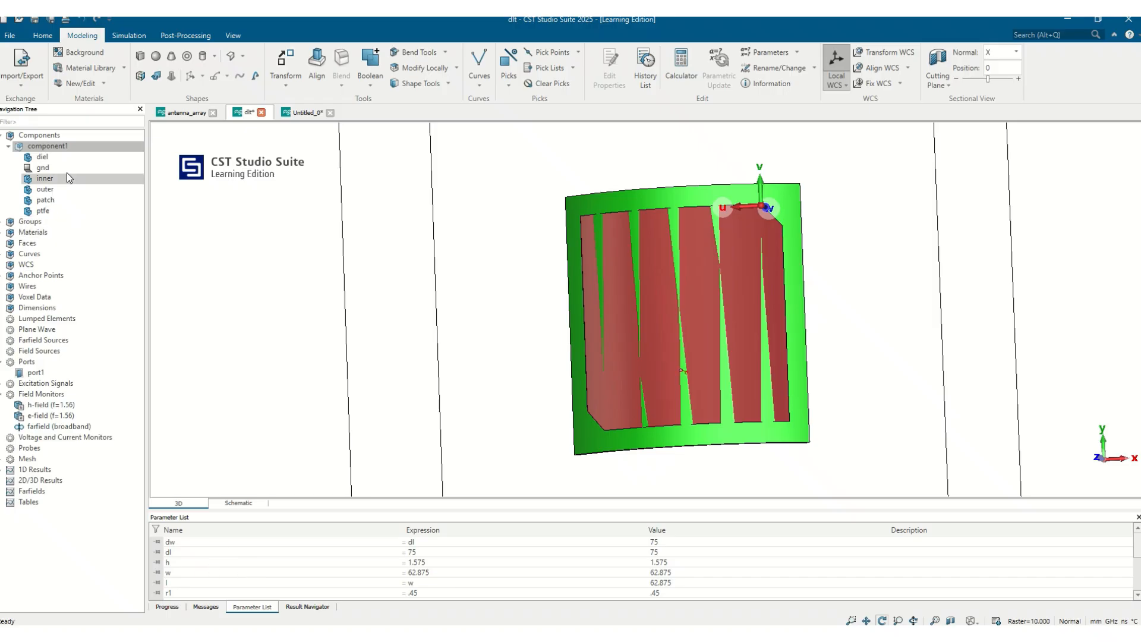
Step: Review the patch's history tree and its brick definition, leaving the dimensions as defined
double_click(45, 202)
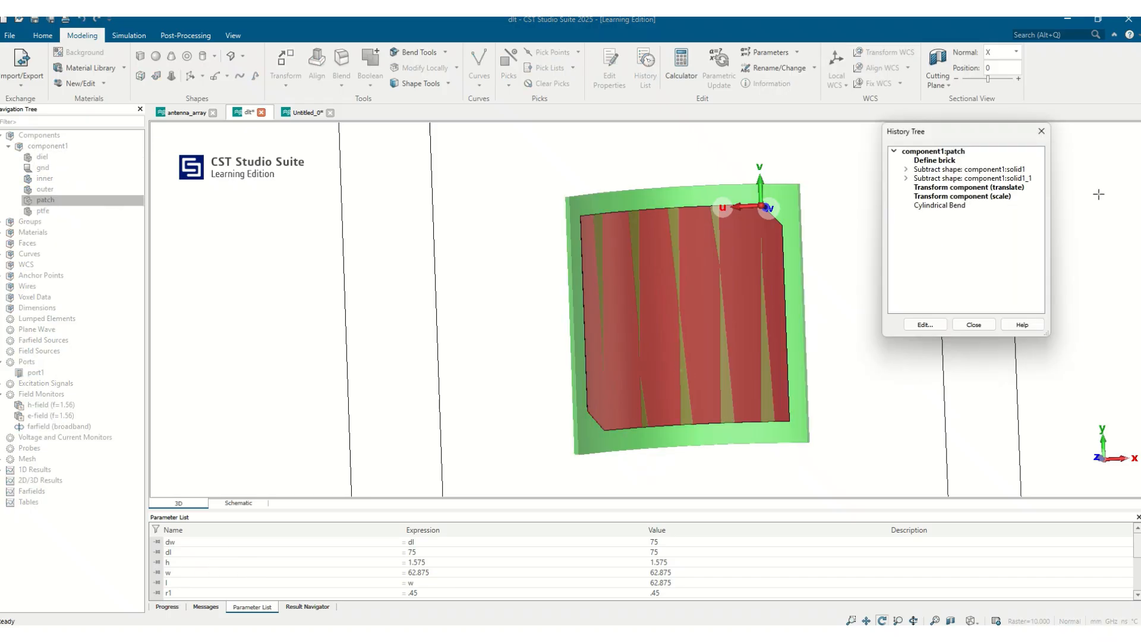
double_click(945, 162)
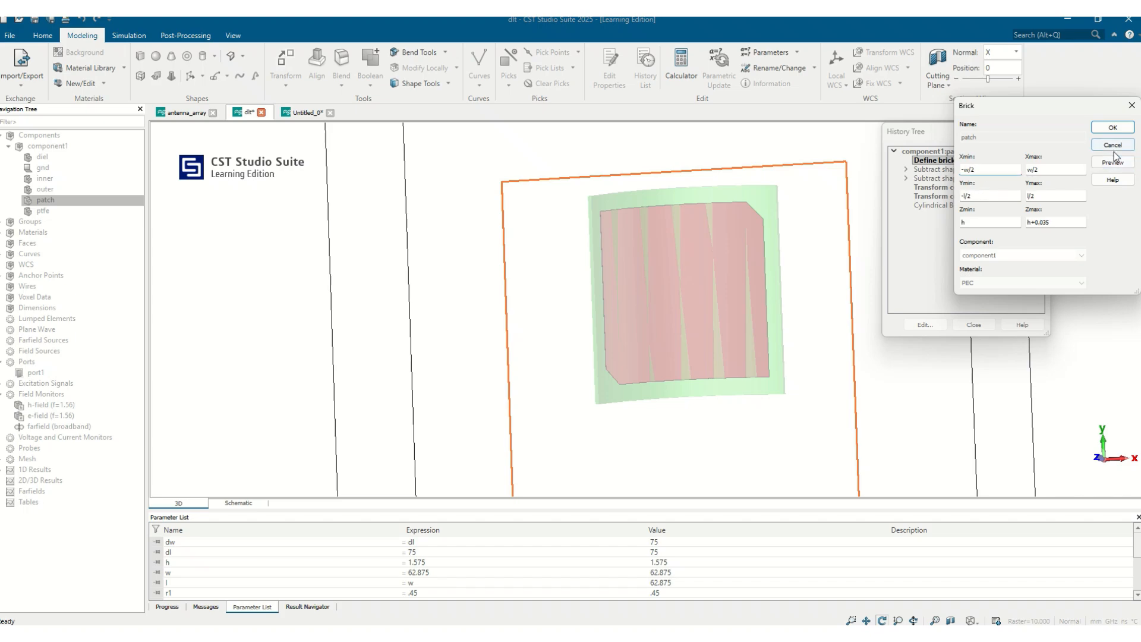
left_click(1112, 128)
left_click(976, 325)
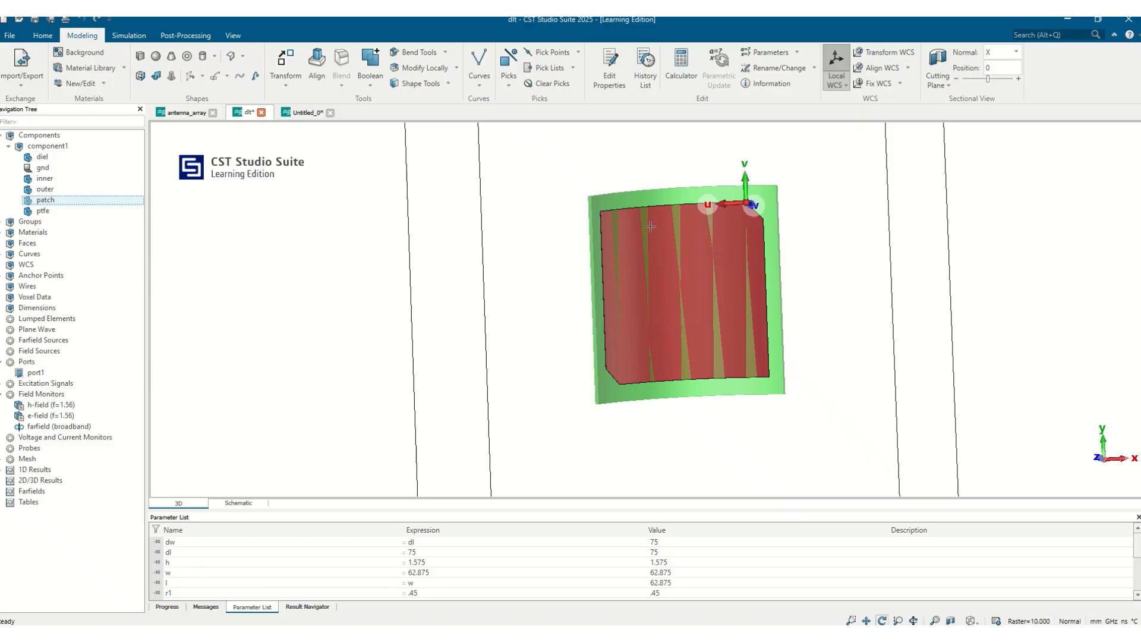
Step: Open the parameter animation and choose w as the parameter to animate
left_click(796, 52)
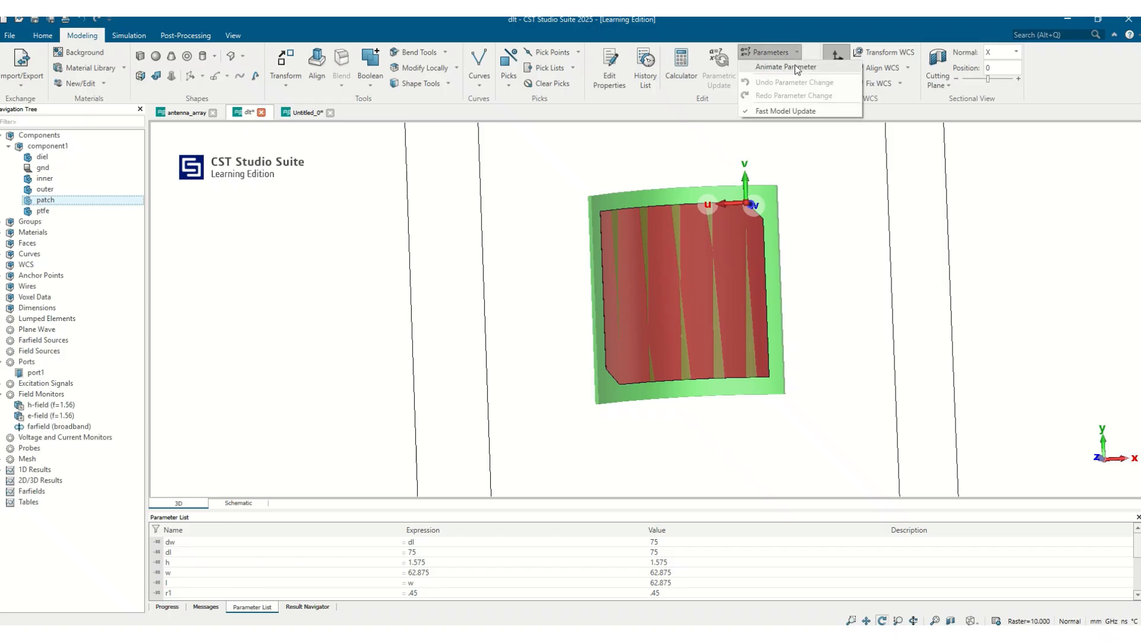
left_click(798, 69)
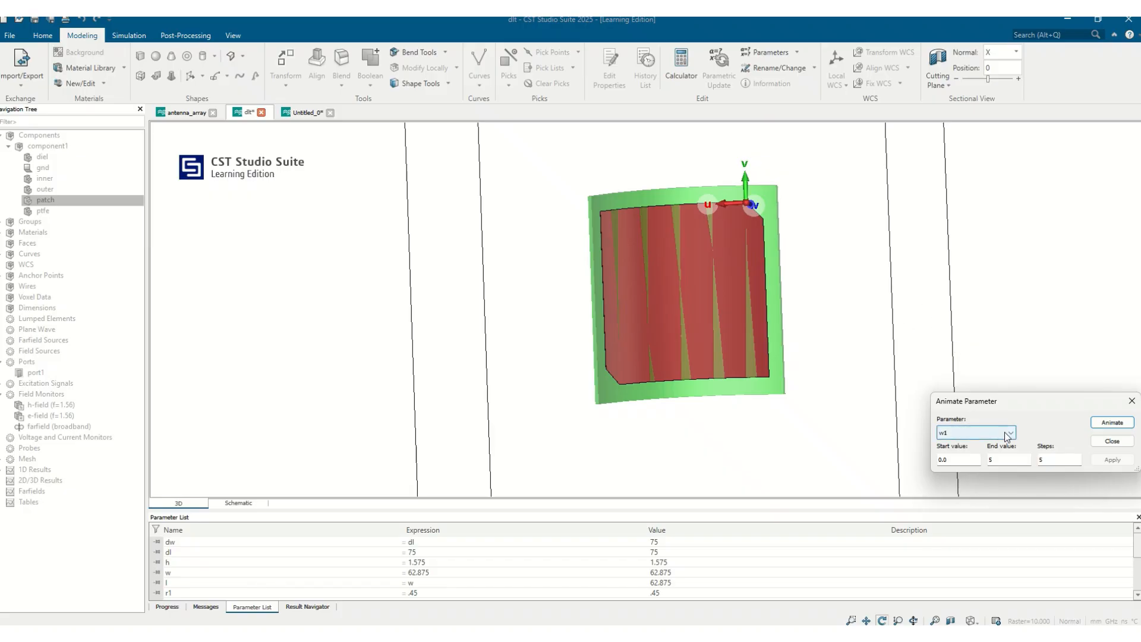
left_click(960, 433)
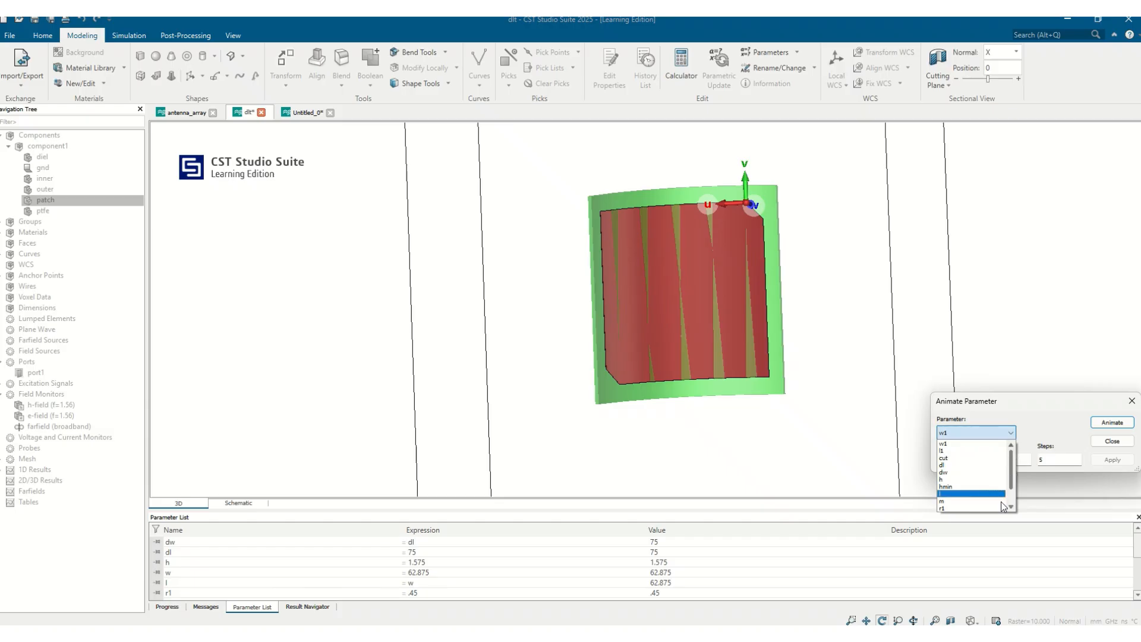
left_click_drag(1011, 484, 1010, 494)
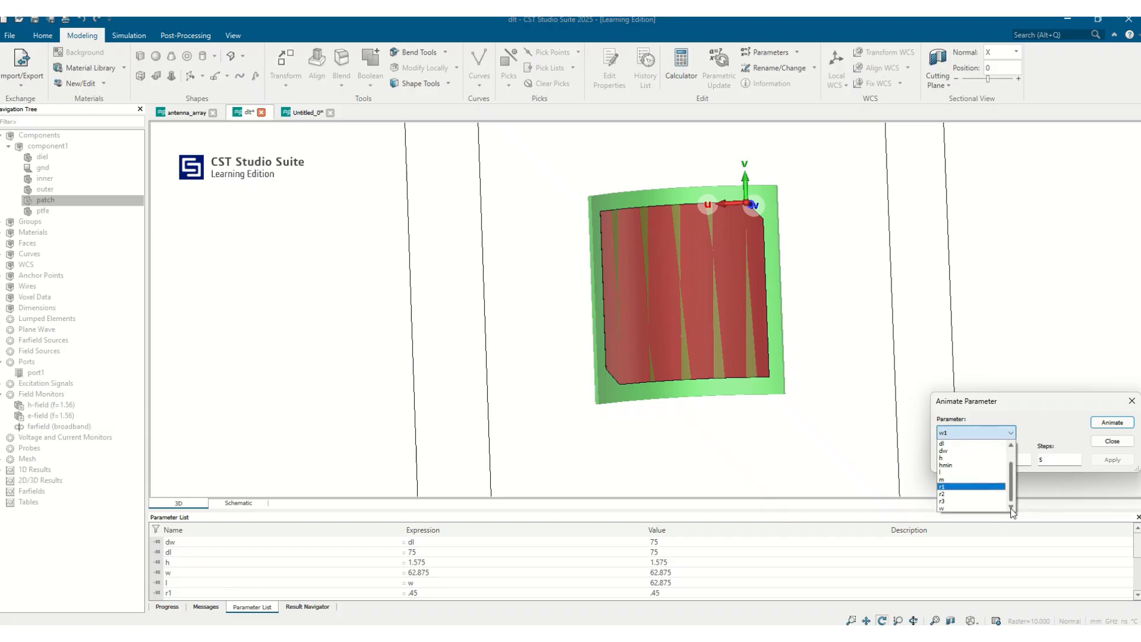
left_click(962, 508)
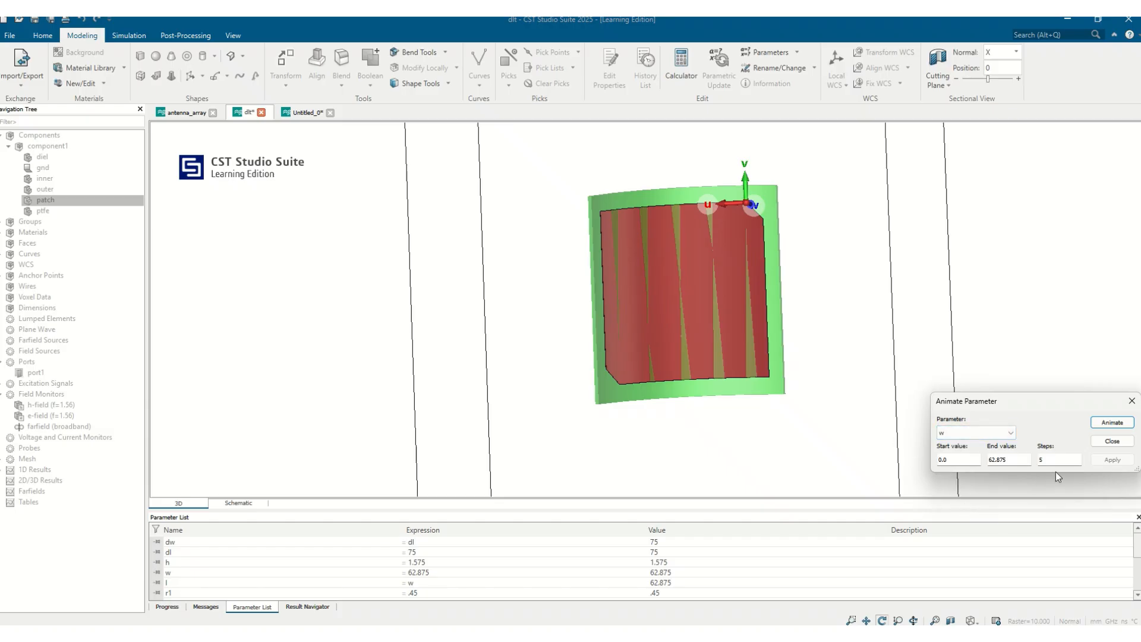
Step: Animate w from 20 to 70 in 5 steps, examine the patch's changing size, and close without applying
double_click(1018, 464)
type("2")
left_click(964, 455)
left_click_drag(1001, 461, 935, 460)
left_click(1113, 423)
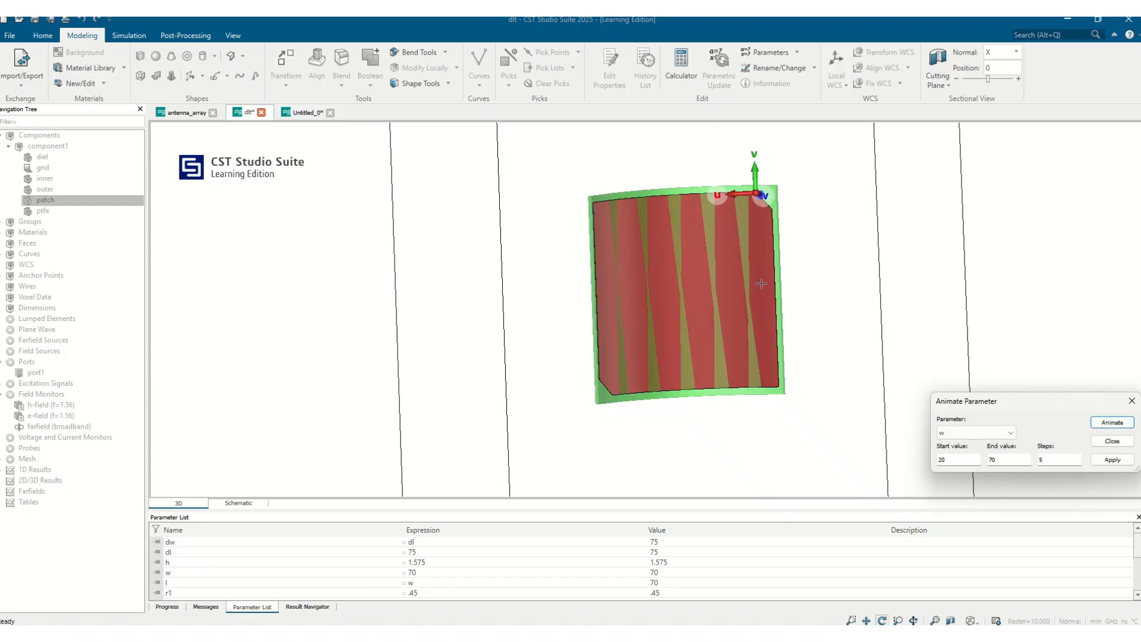
left_click_drag(618, 323, 661, 222)
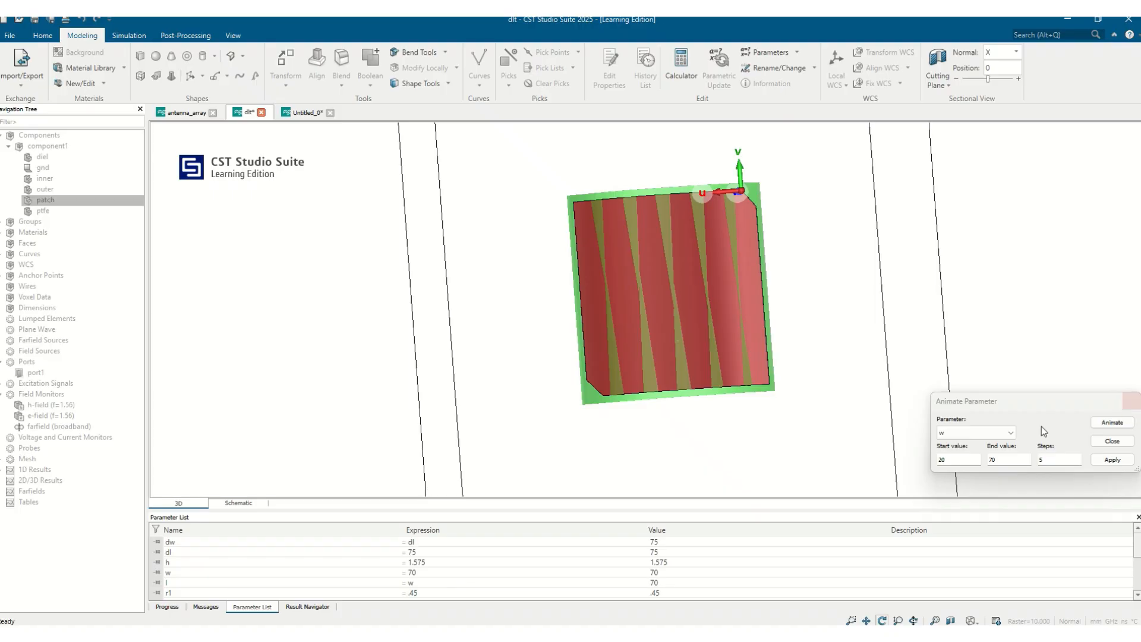
left_click(1133, 401)
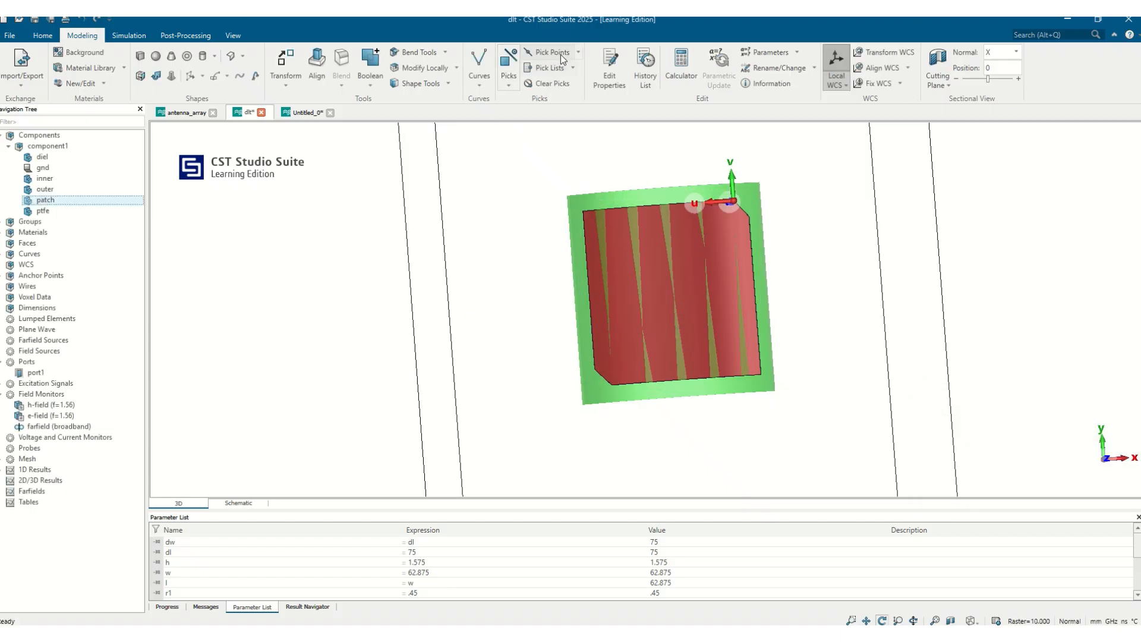
left_click(578, 52)
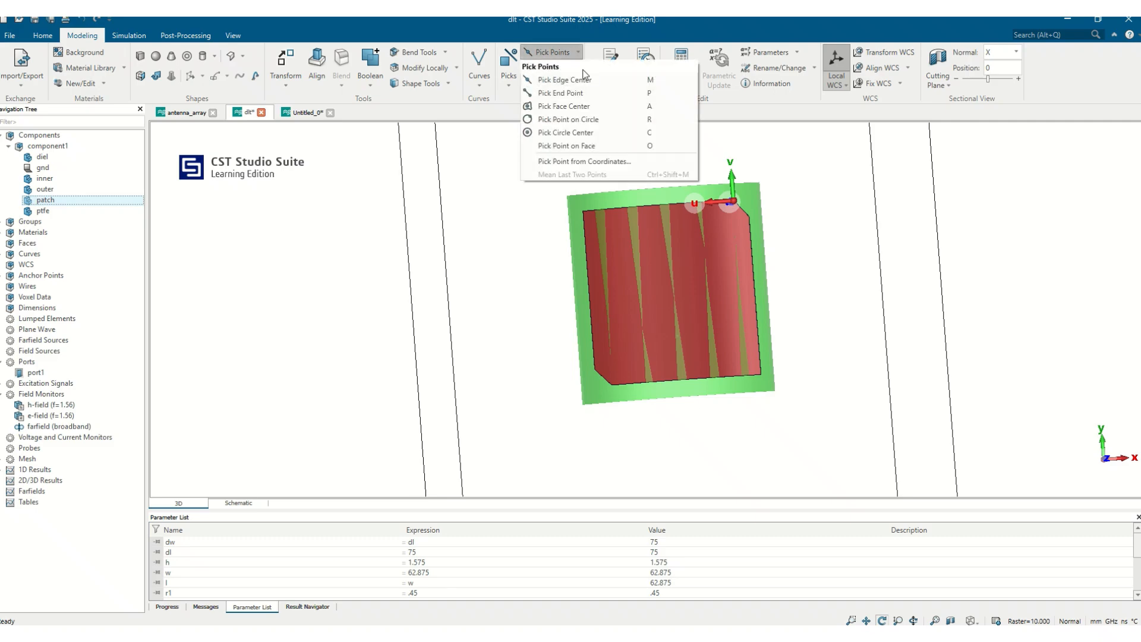
left_click(505, 225)
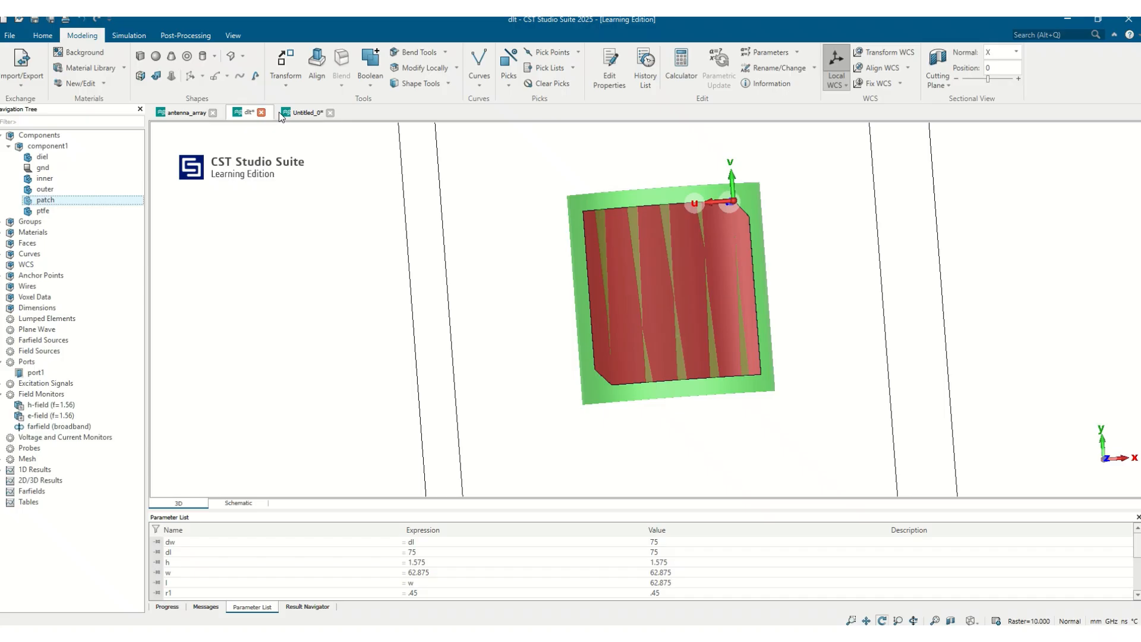
Step: Switch to the Untitled_0 project and bring up its modeling tools with solid4 selected
left_click(298, 113)
left_click_drag(605, 277, 551, 155)
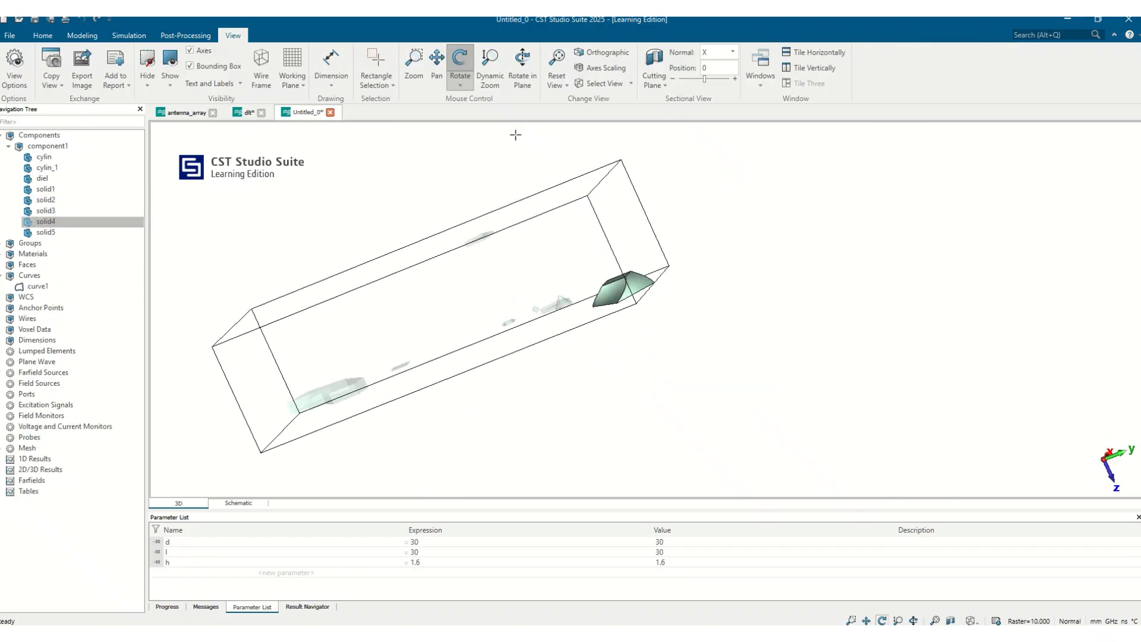
left_click(82, 35)
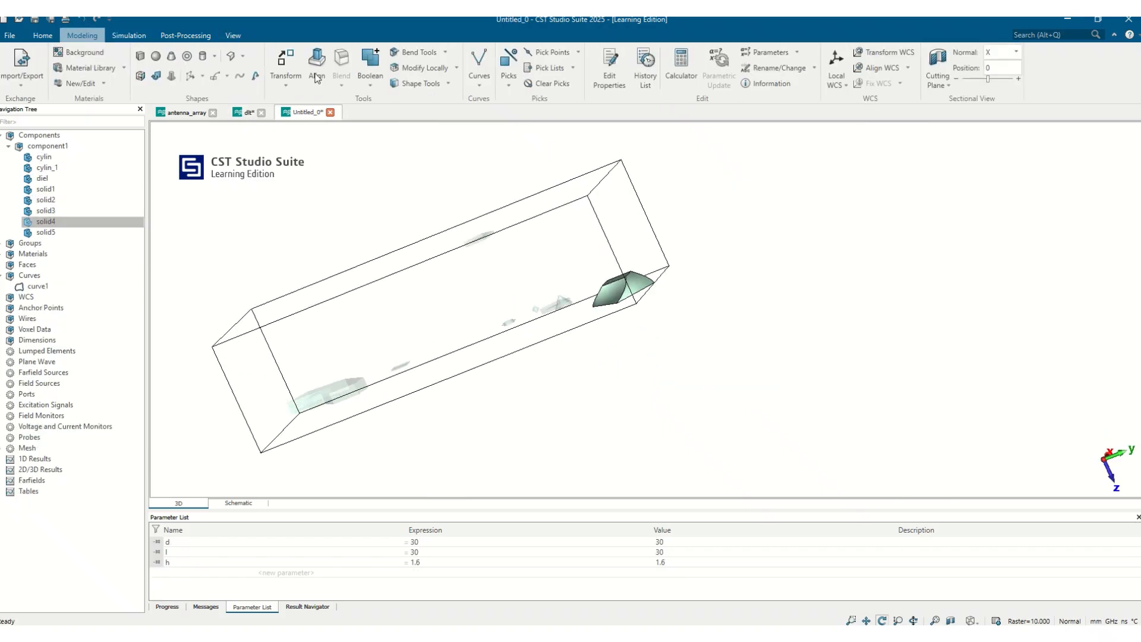
left_click(423, 68)
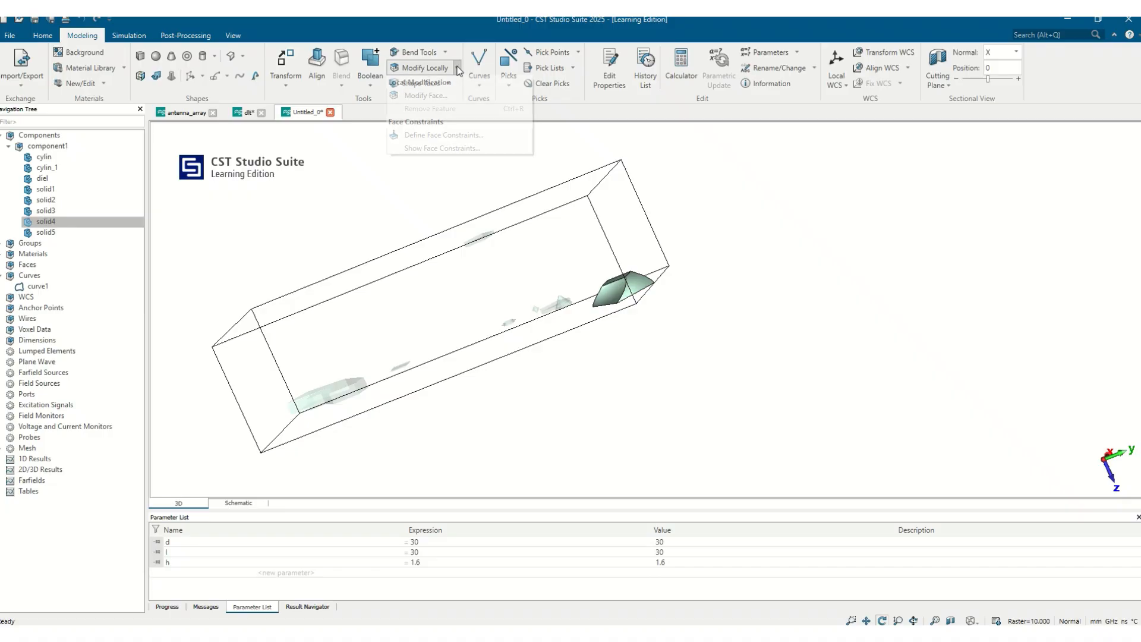
left_click(683, 275)
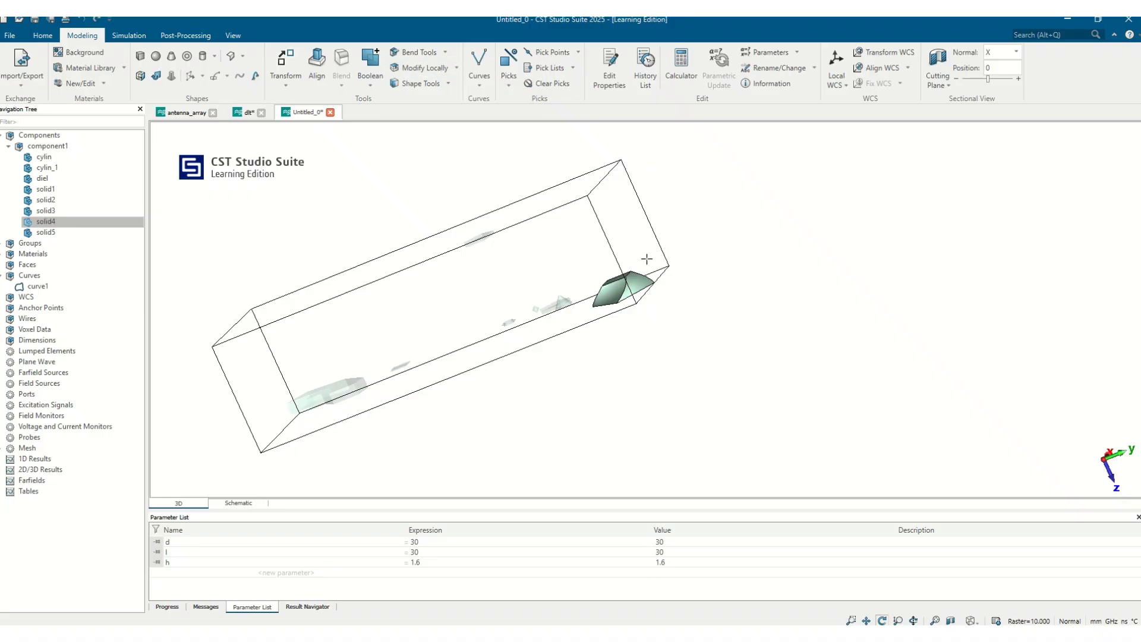
Step: Pick the curved face of solid4 below its flat rectangular face and open the local face modification settings
left_click_drag(646, 260, 683, 356)
scroll(635, 305, "up", 3)
scroll(634, 305, "up", 6)
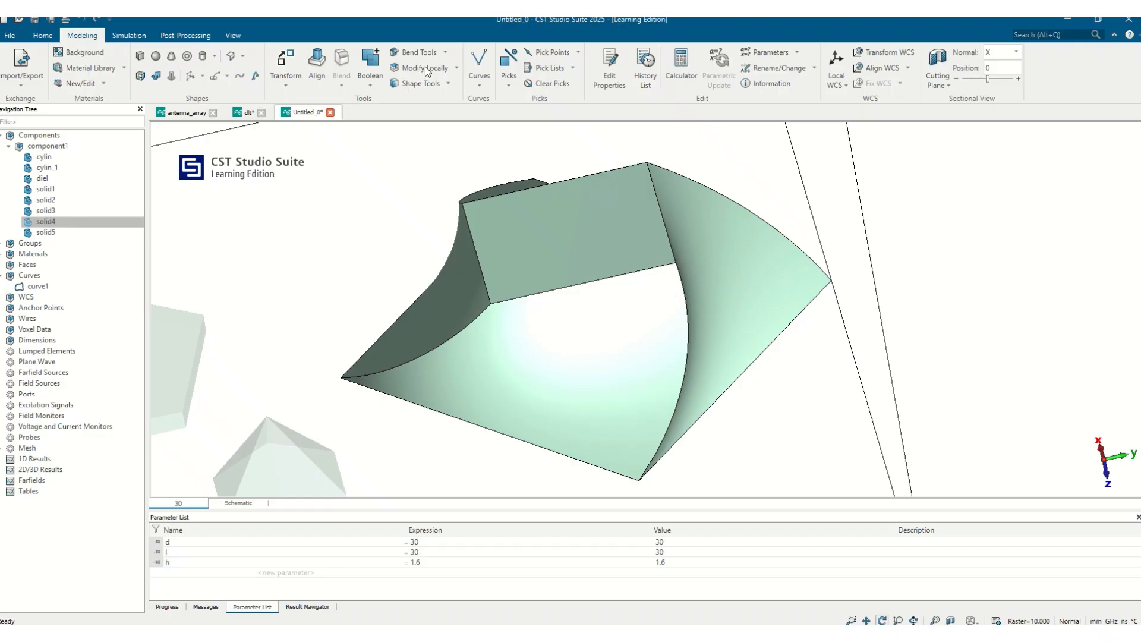
key("f")
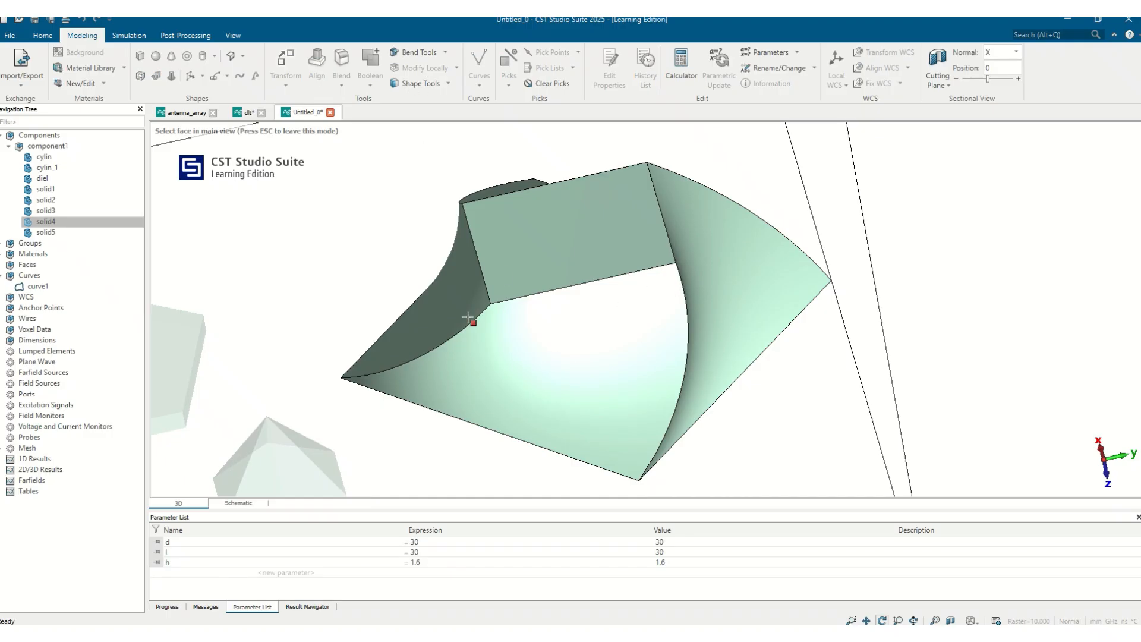
left_click(532, 373)
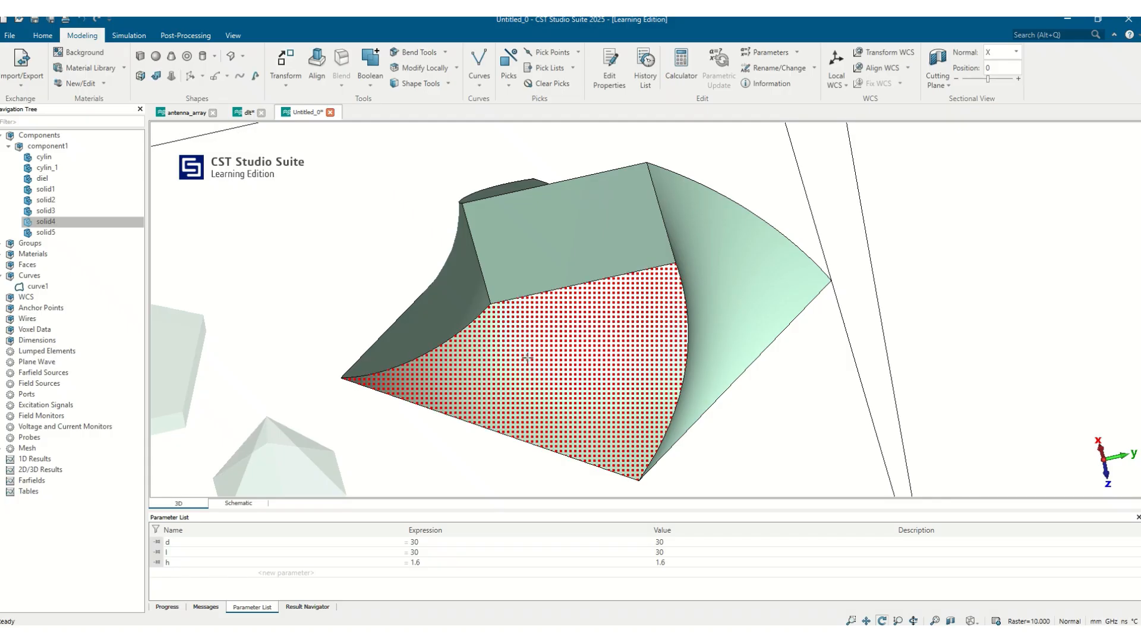
left_click(457, 68)
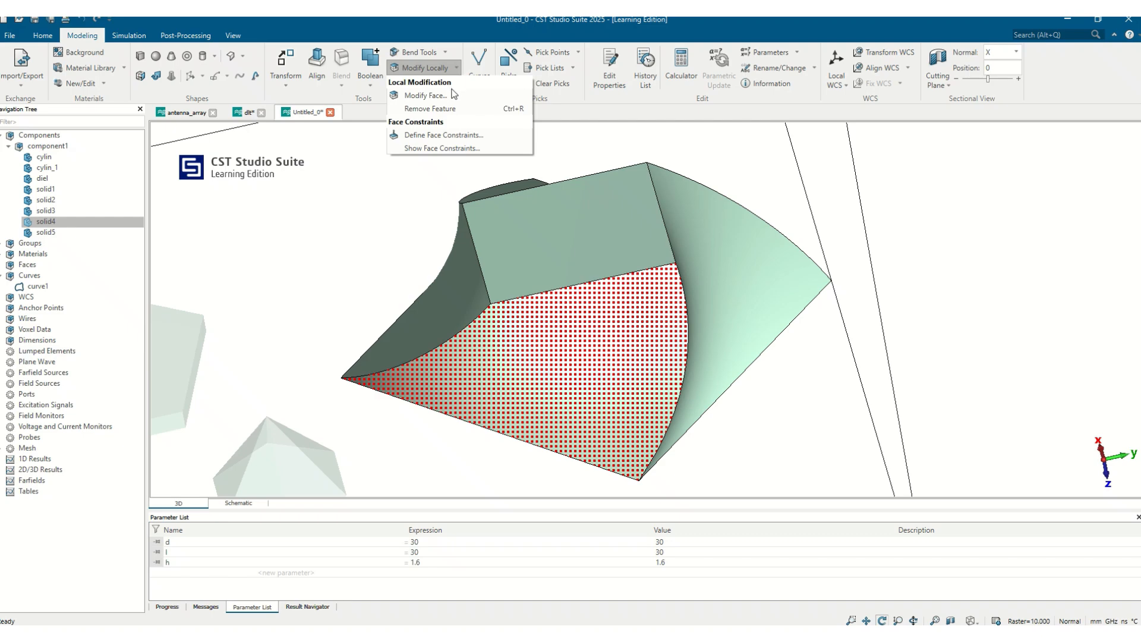
left_click(423, 95)
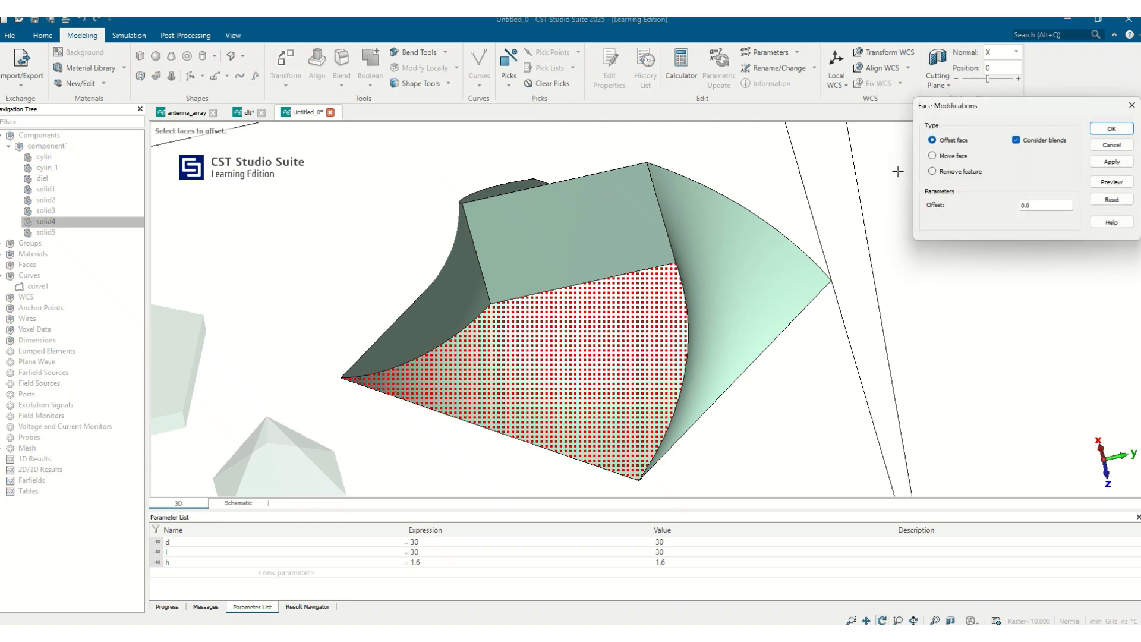
Step: Move the picked face of solid4 by an axial offset of 10 mm in Z, previewing the result before applying
left_click(959, 157)
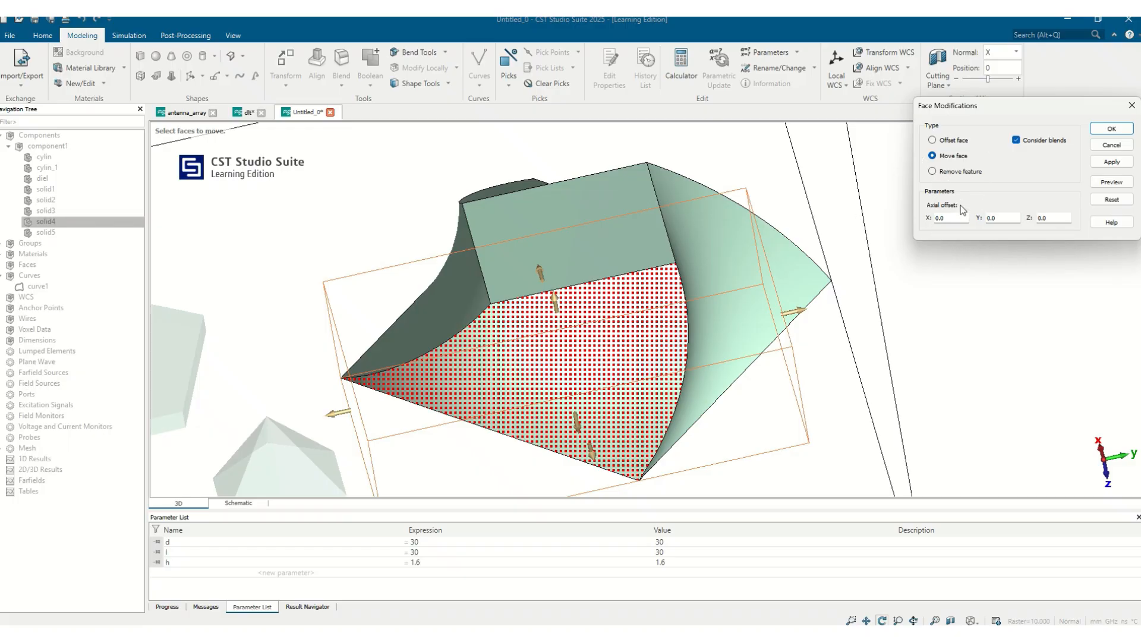
left_click(733, 230)
type("10")
left_click(1107, 182)
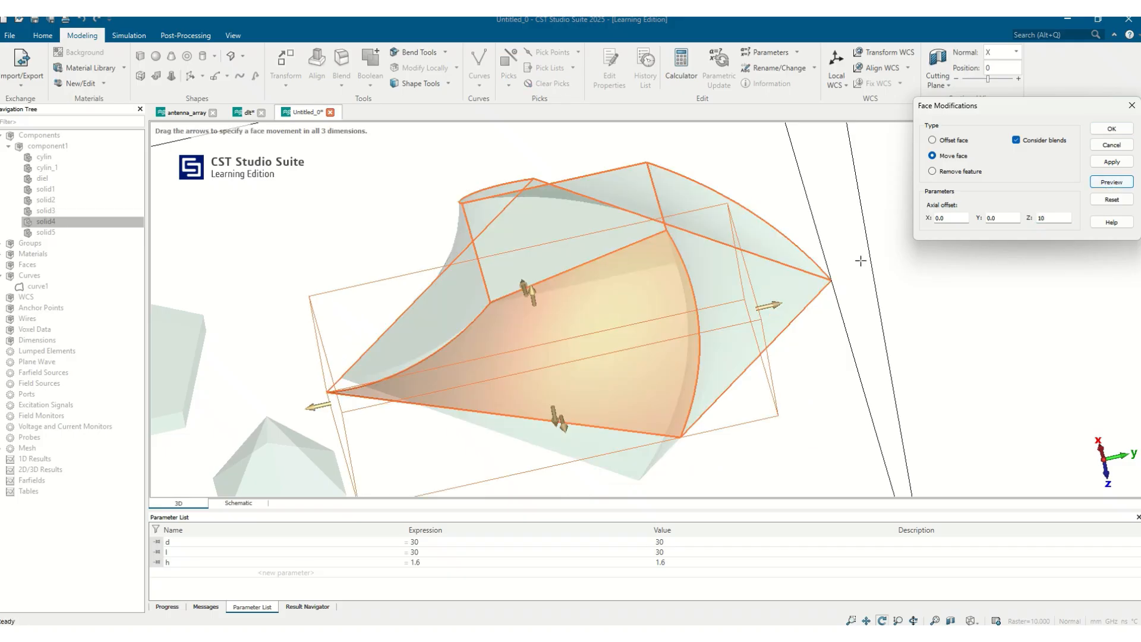
left_click_drag(702, 375, 771, 363)
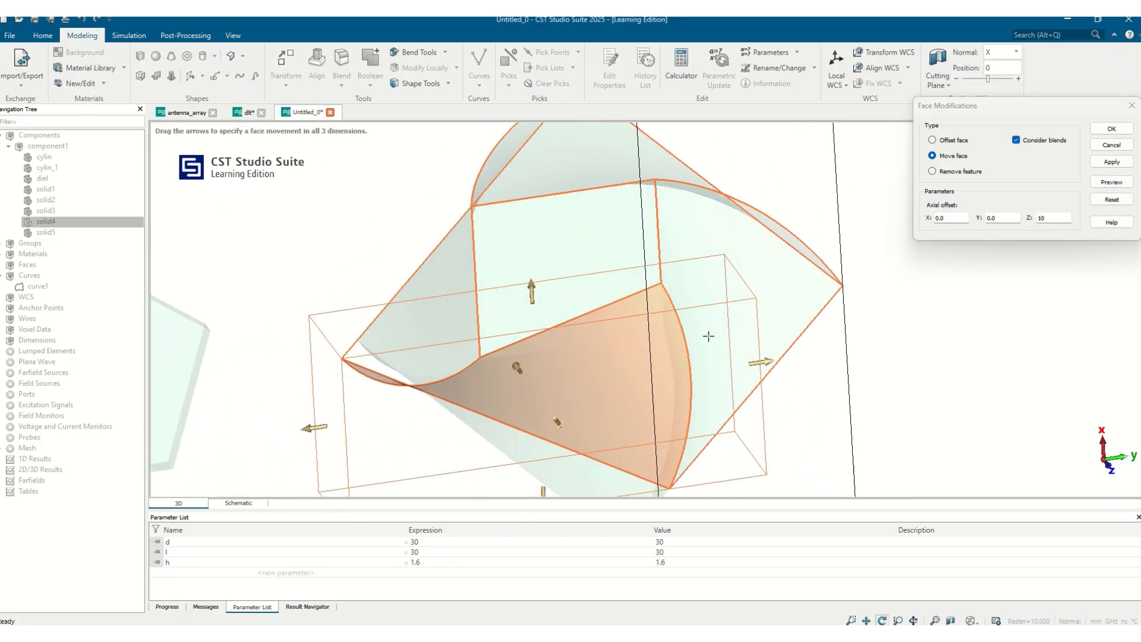
left_click(1109, 129)
mouse_move(783, 306)
left_mouse_down()
mouse_move(885, 195)
mouse_move(787, 297)
left_mouse_up()
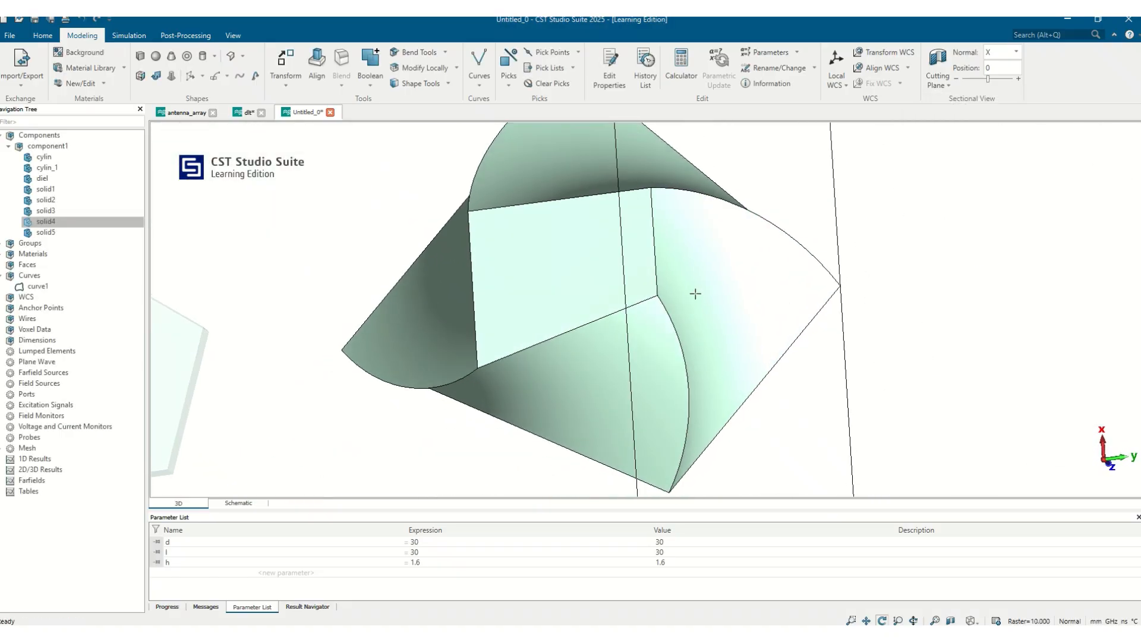
left_click(448, 85)
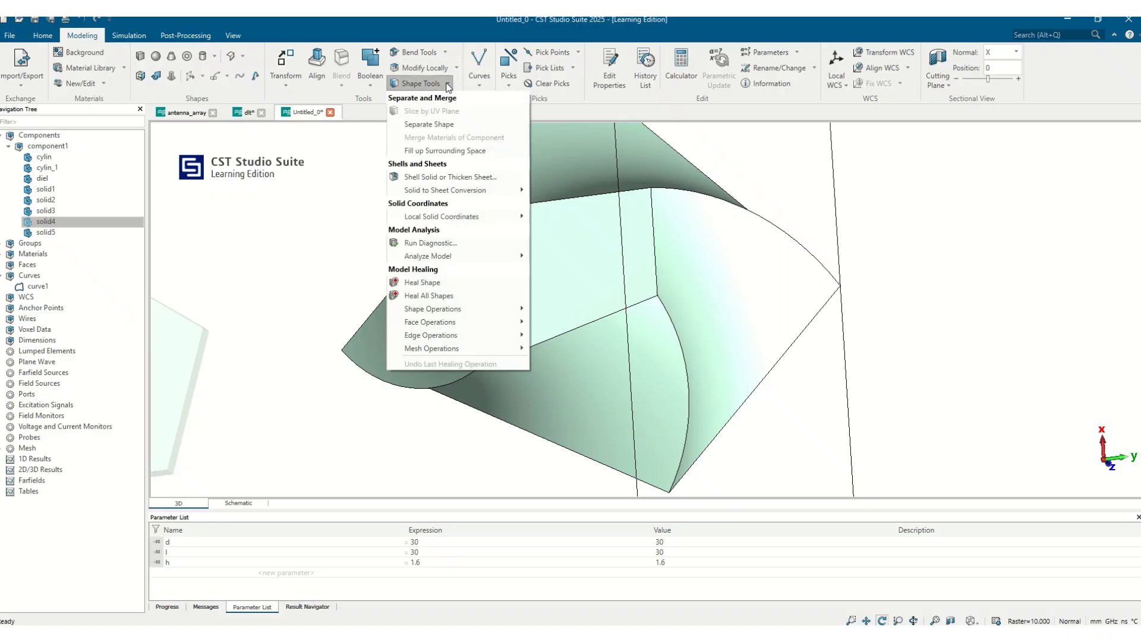
mouse_move(522, 196)
key("Escape")
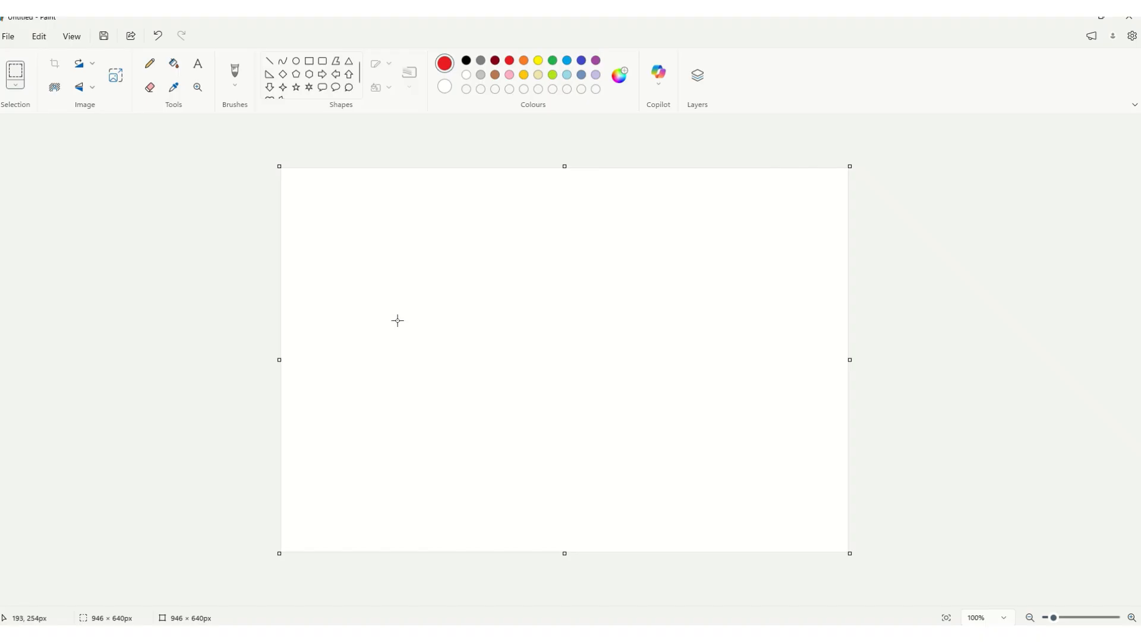
Step: Sketch a red car outline with two wheels in Paint using the brush
left_click(235, 73)
mouse_move(471, 347)
left_mouse_down()
mouse_move(421, 355)
mouse_move(473, 376)
mouse_move(497, 309)
mouse_move(590, 317)
mouse_move(617, 395)
mouse_move(582, 375)
mouse_move(512, 365)
mouse_move(478, 378)
left_mouse_up()
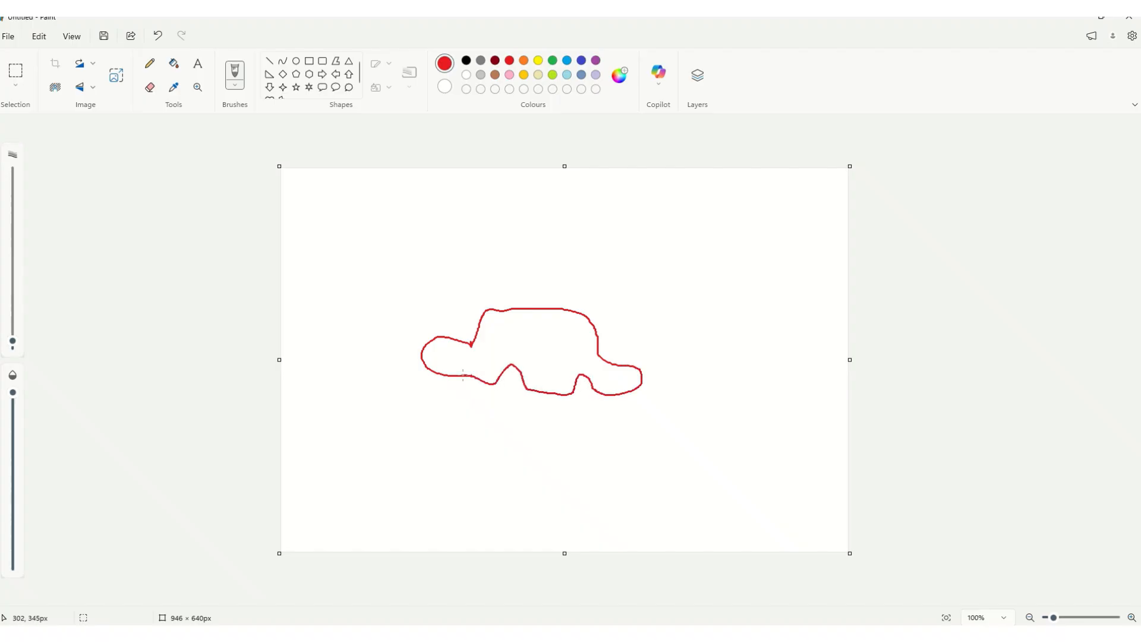
mouse_move(562, 387)
left_mouse_down()
mouse_move(577, 409)
mouse_move(576, 396)
left_mouse_up()
left_click_drag(487, 389, 506, 387)
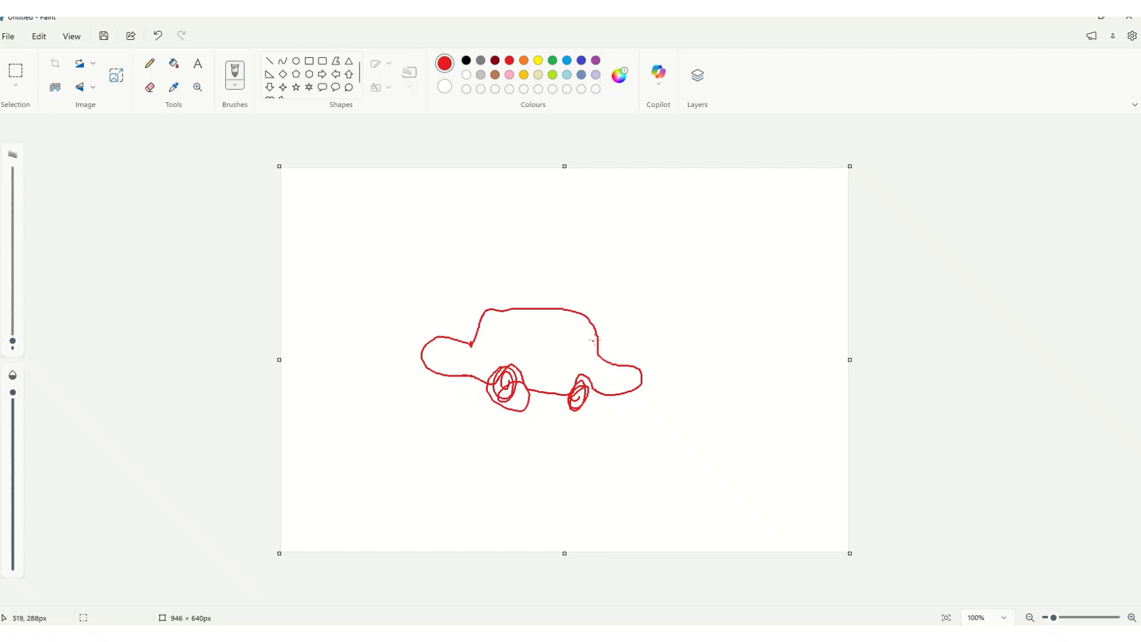
Step: Draw a circled antenna with radiating waves at the car's rear window and write CAD above the car
mouse_move(617, 301)
left_mouse_down()
mouse_move(645, 327)
mouse_move(697, 321)
left_mouse_up()
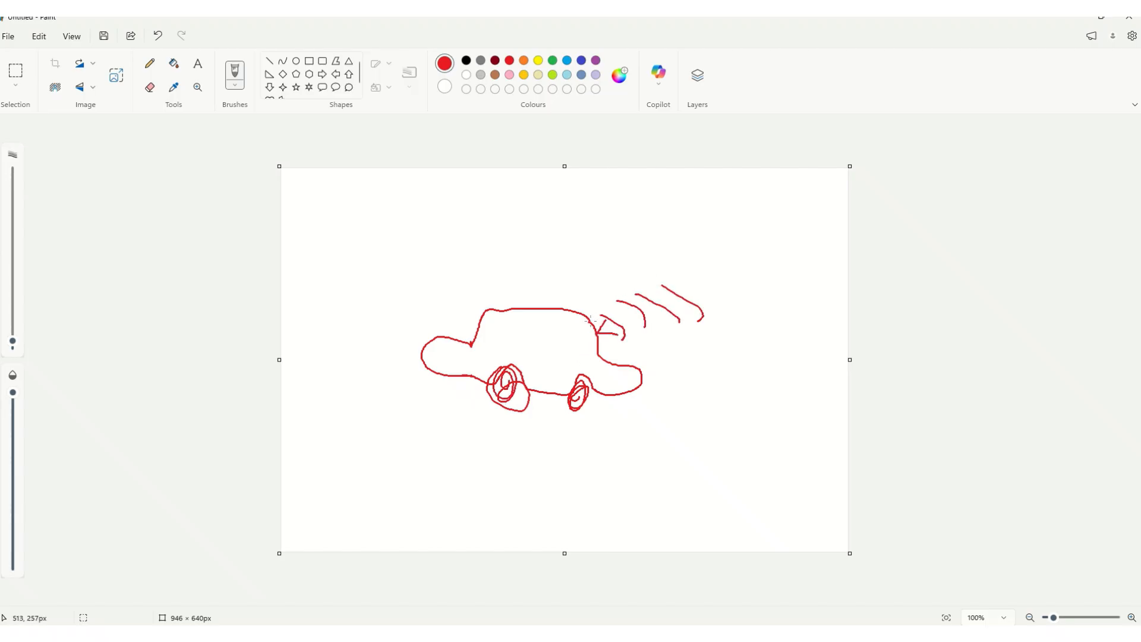
mouse_move(586, 337)
left_mouse_down()
mouse_move(606, 344)
mouse_move(594, 312)
left_mouse_up()
mouse_move(394, 250)
left_mouse_down()
mouse_move(377, 277)
mouse_move(441, 272)
left_mouse_up()
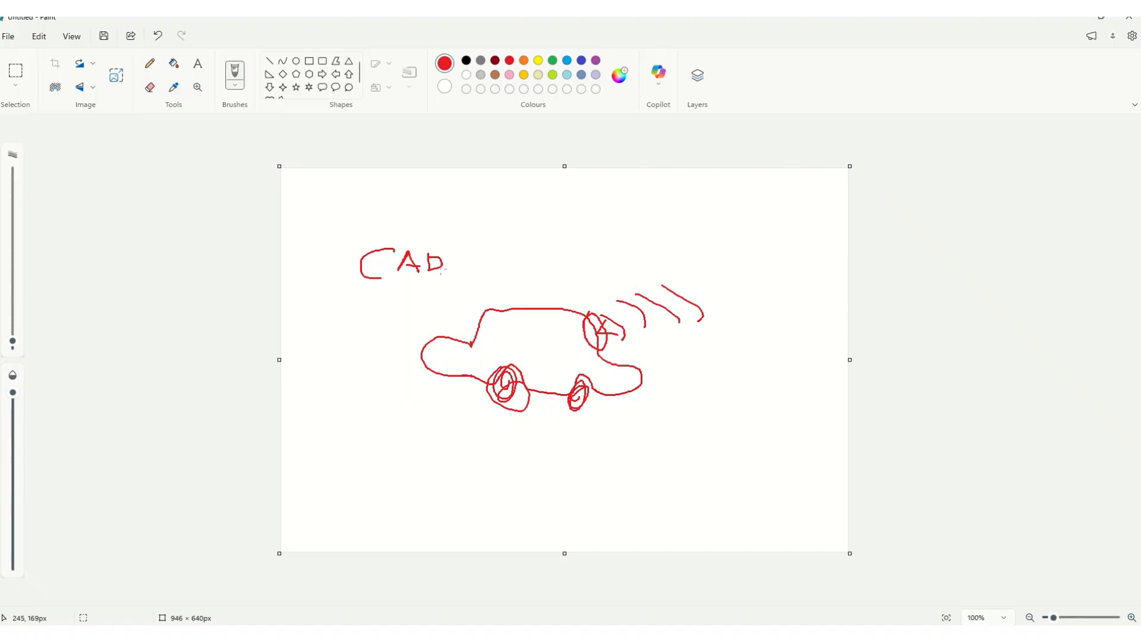
mouse_move(578, 296)
left_mouse_down()
mouse_move(571, 323)
mouse_move(586, 366)
mouse_move(642, 367)
left_mouse_up()
mouse_move(577, 299)
left_mouse_down()
mouse_move(613, 301)
mouse_move(644, 340)
mouse_move(639, 373)
left_mouse_up()
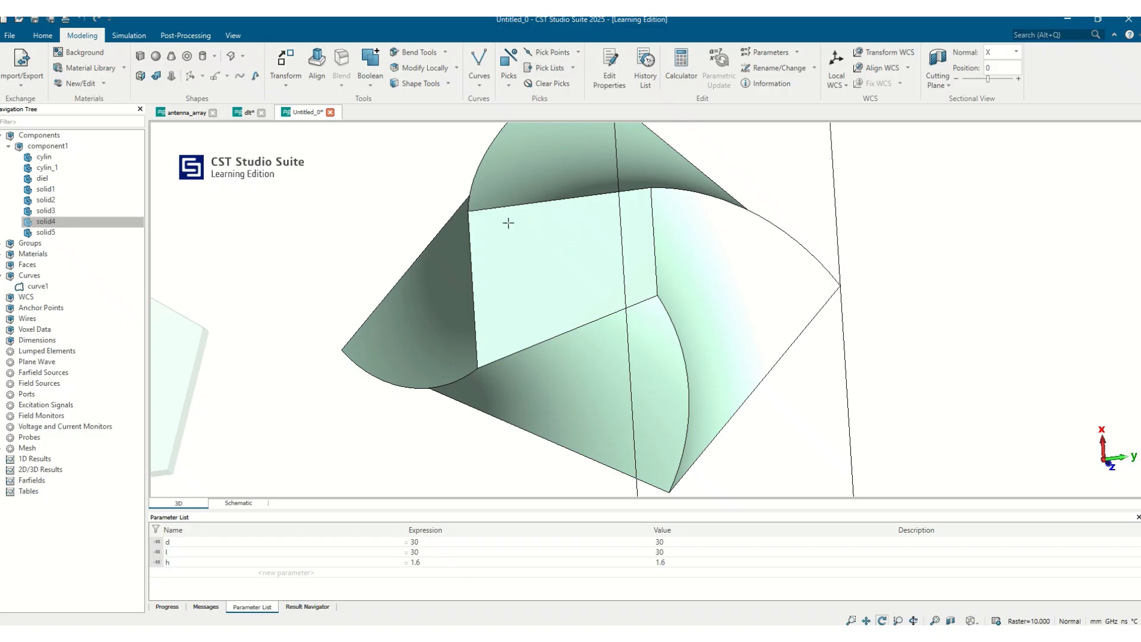
Step: Return to CST Studio Suite and examine the shape tools for model analysis and healing, and the 3D file import formats
left_click(453, 86)
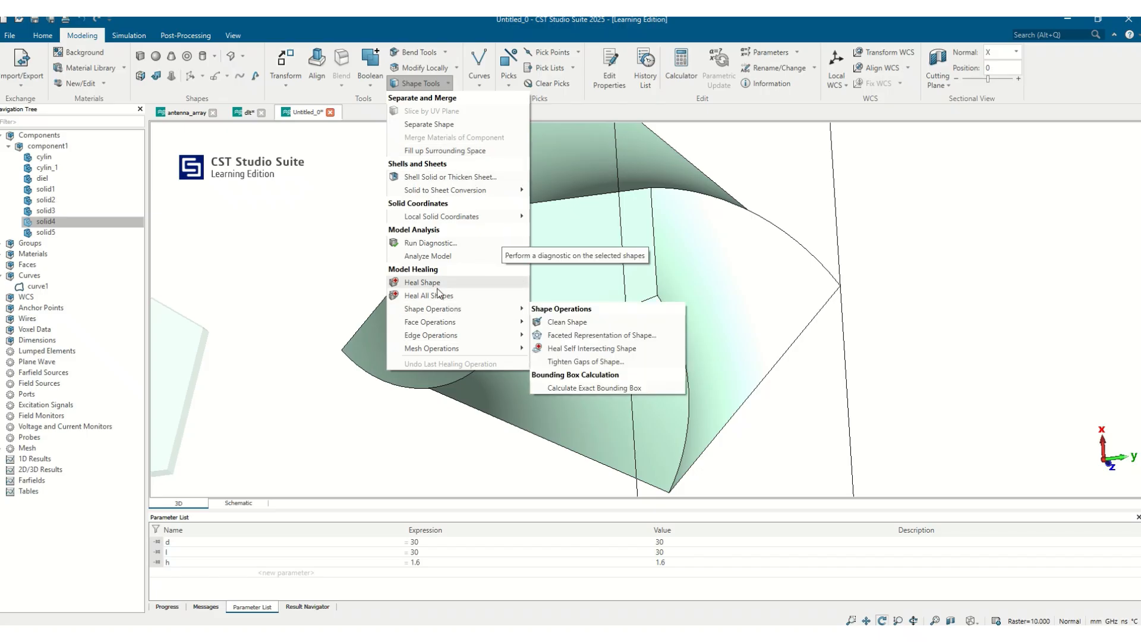
mouse_move(434, 257)
left_click(22, 89)
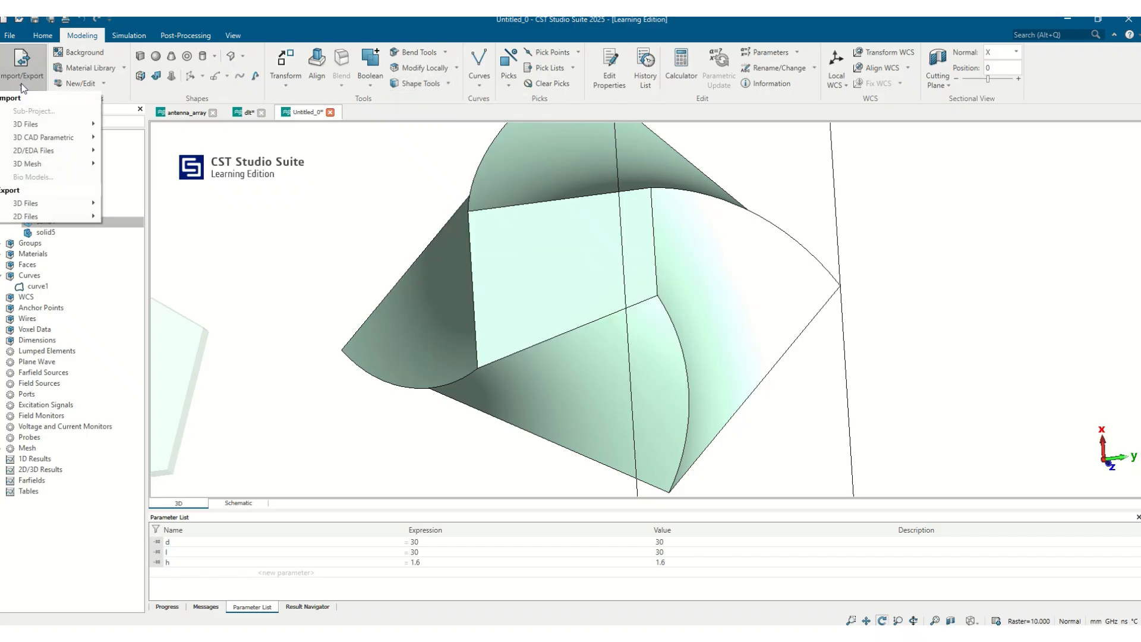
mouse_move(34, 128)
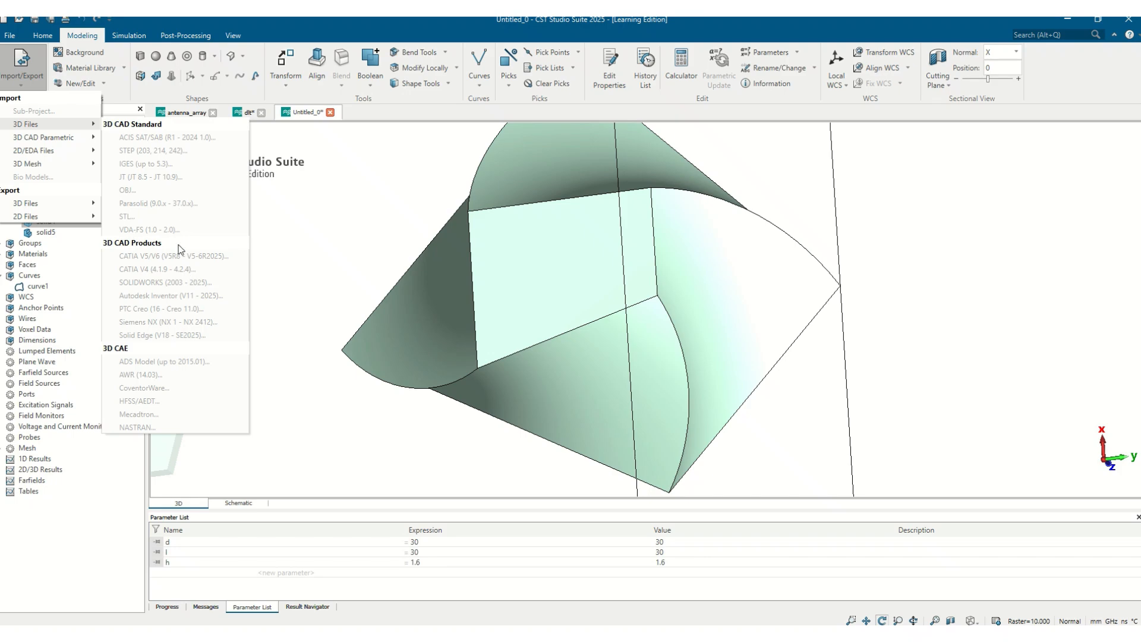
left_click(370, 202)
left_click(449, 84)
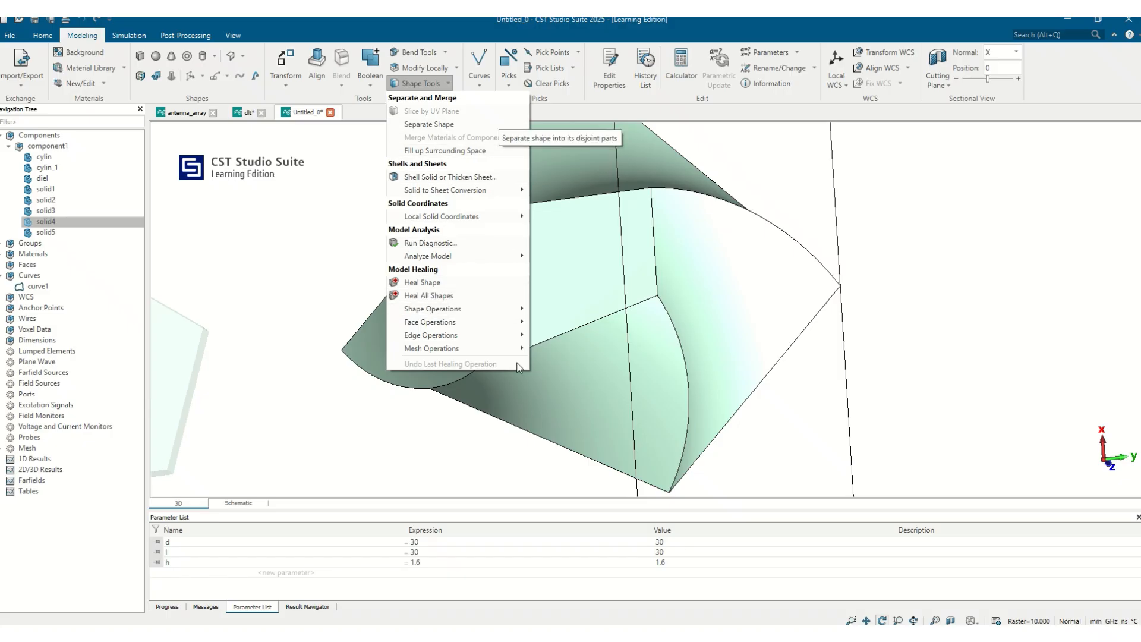
mouse_move(516, 321)
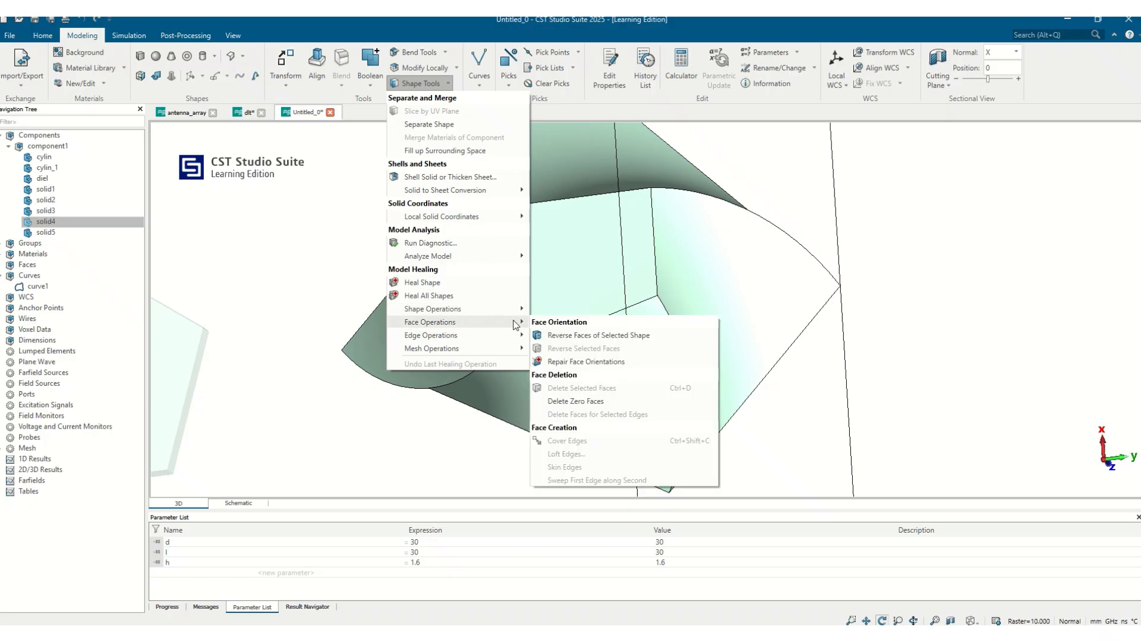
mouse_move(504, 349)
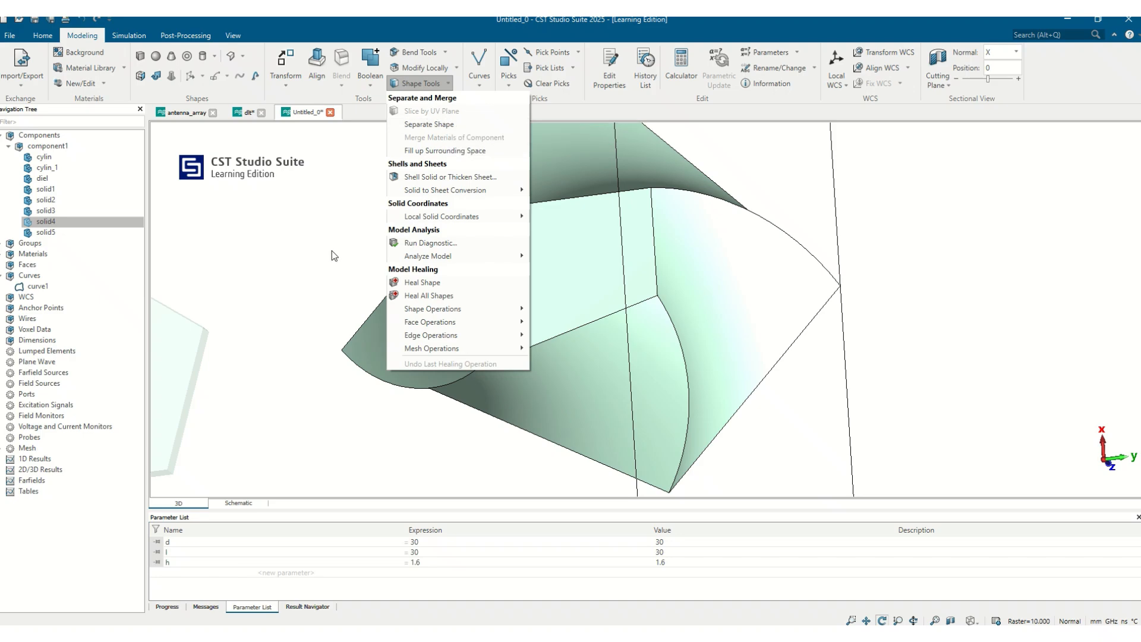
left_click(719, 282)
Step: Hide the coordinate axes and the bounding box in the 3D view of solid4
left_click_drag(588, 266, 587, 240)
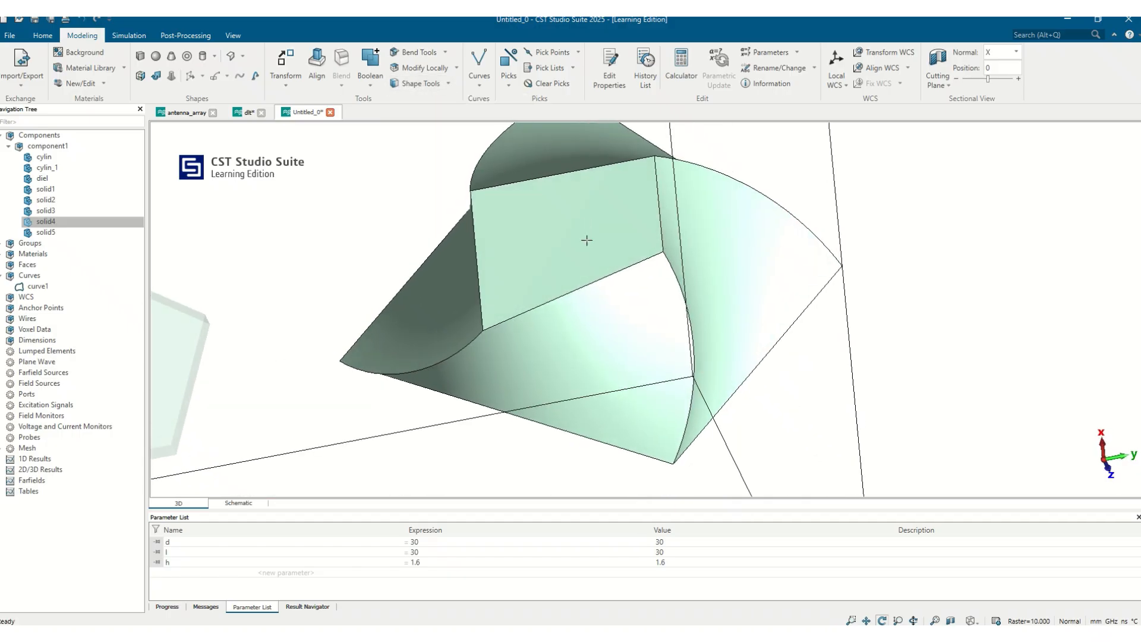
left_click(233, 36)
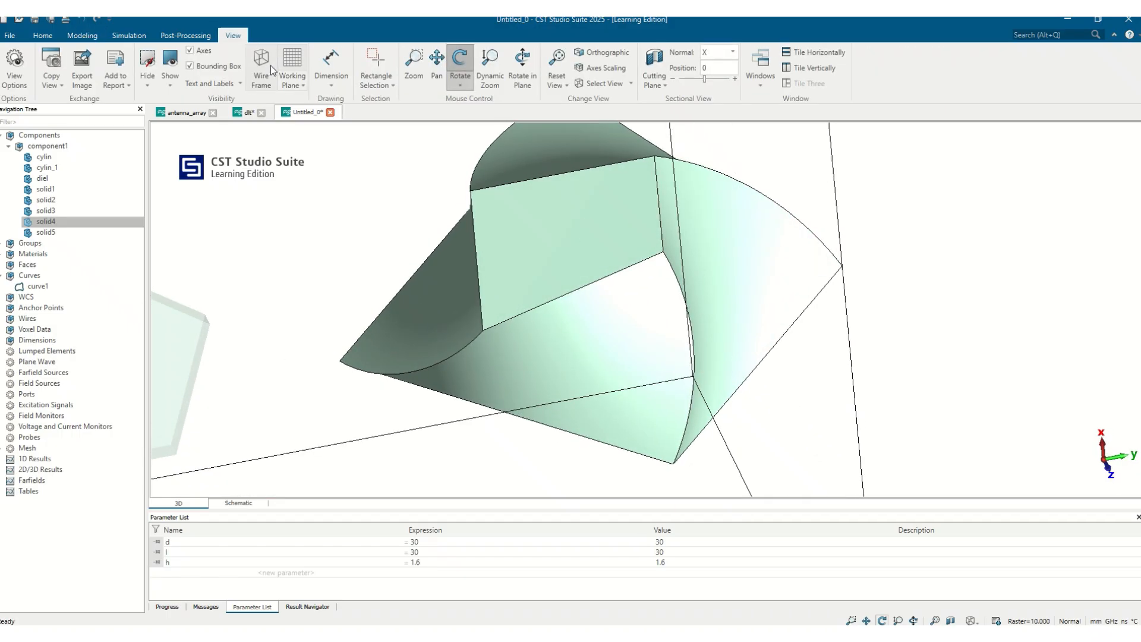
left_click(204, 51)
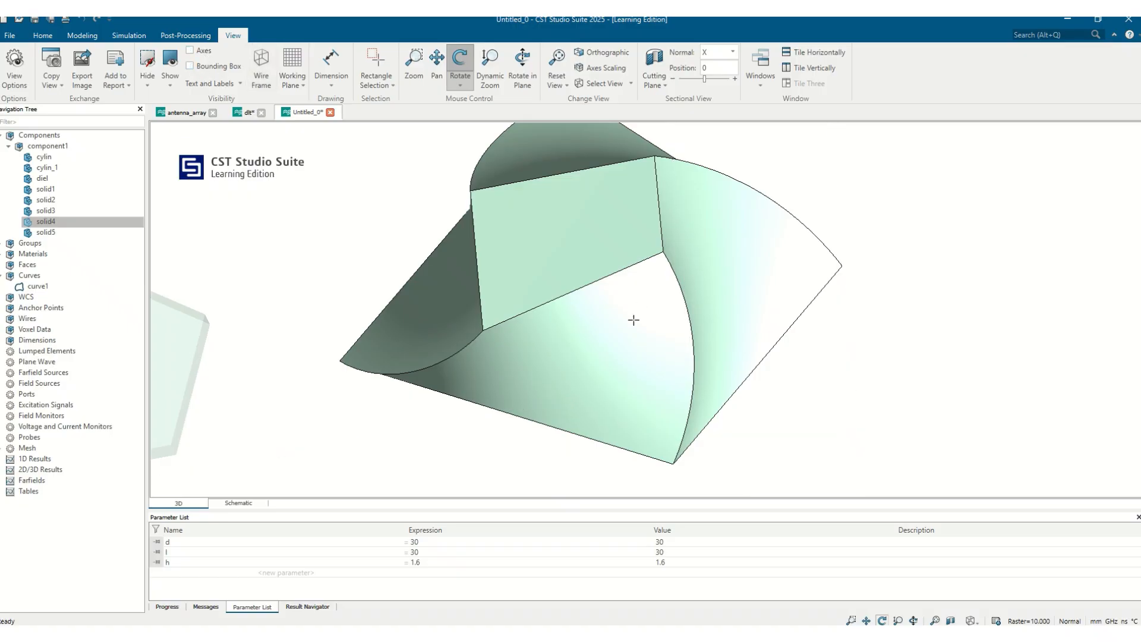
left_click_drag(594, 258, 594, 297)
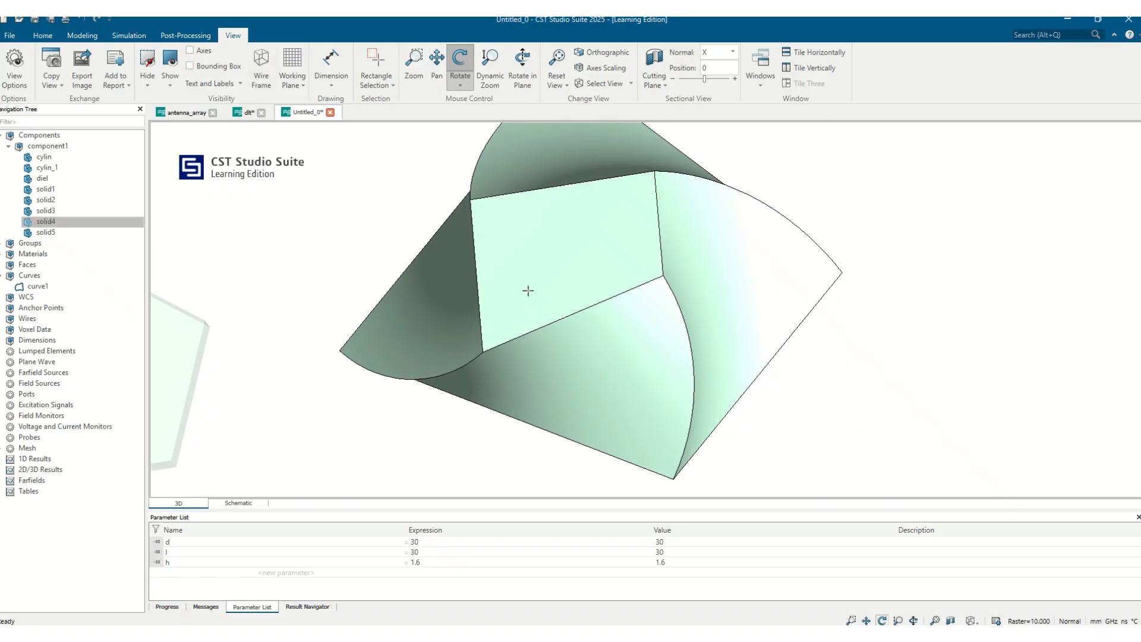
Step: Pick the midpoint of the lower edge of solid4's flat rectangular face and align the WCS with it
left_click(82, 35)
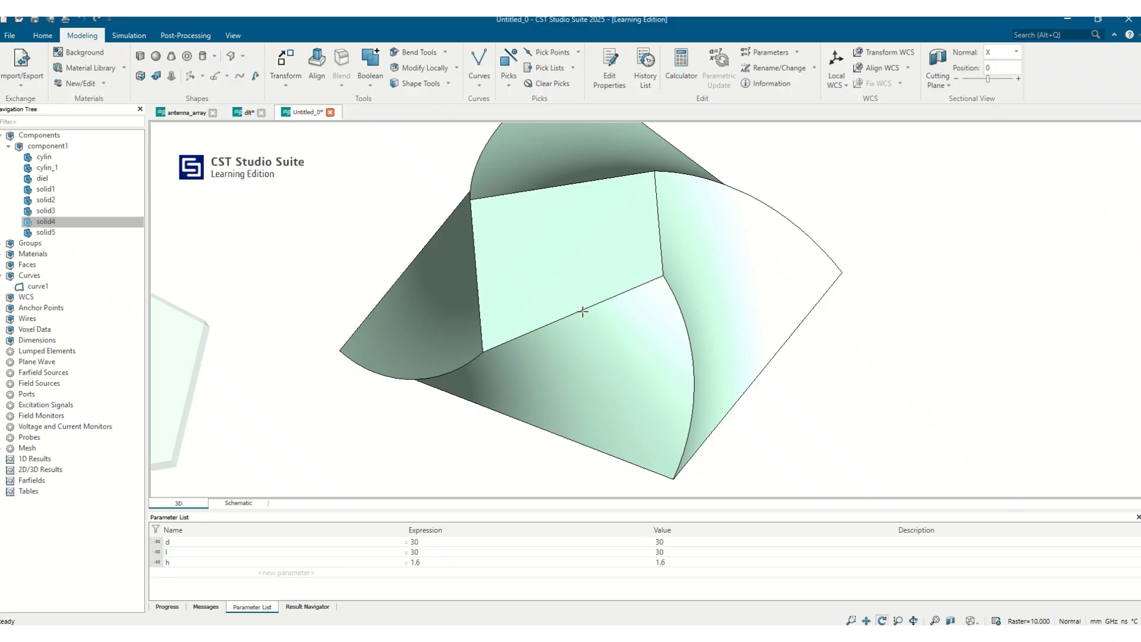
key("e")
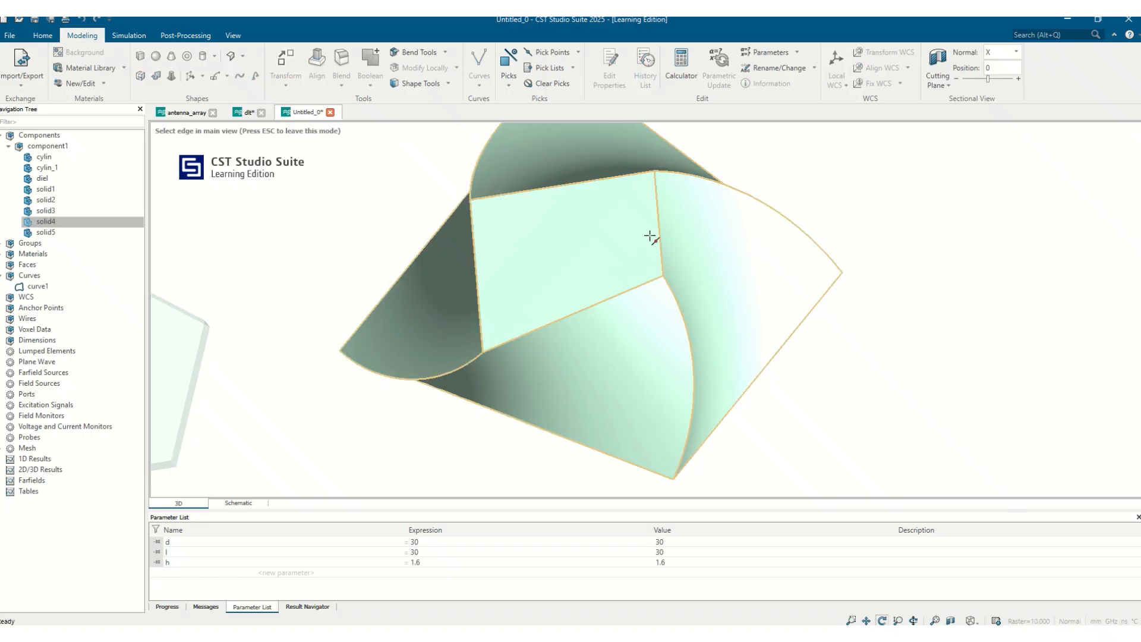
left_click(559, 322)
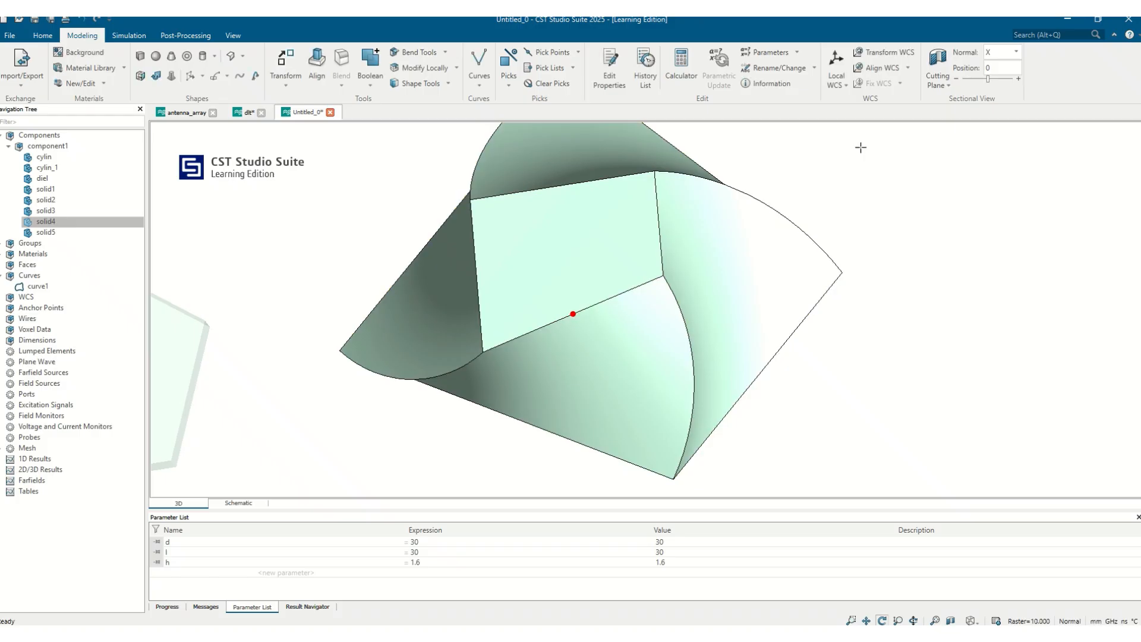
left_click(907, 66)
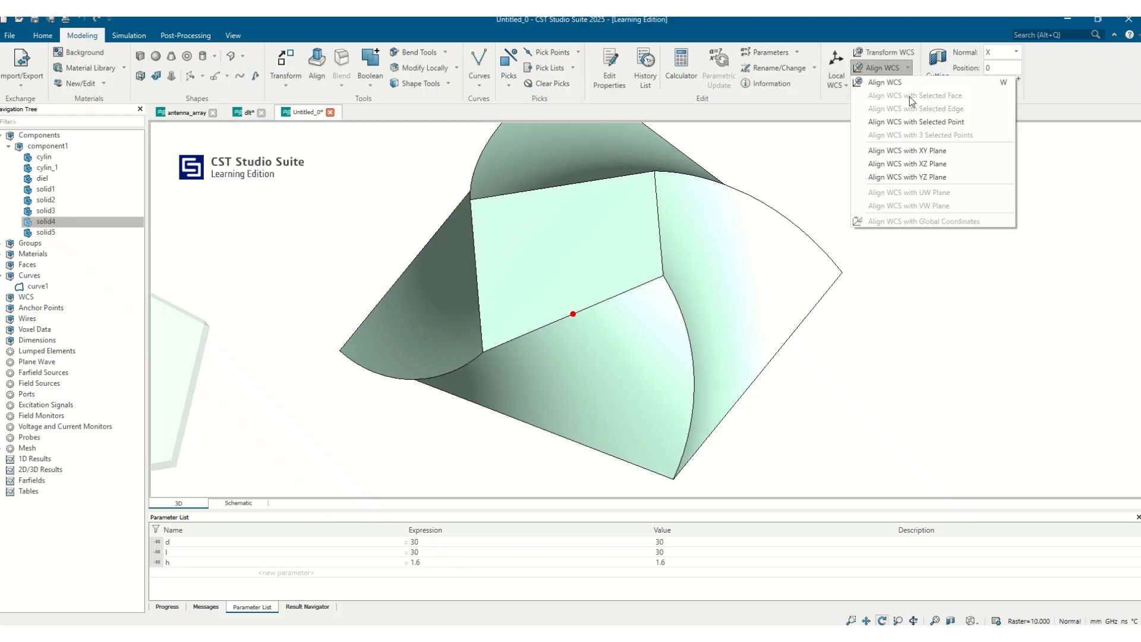
left_click(913, 123)
left_click_drag(606, 335, 572, 374)
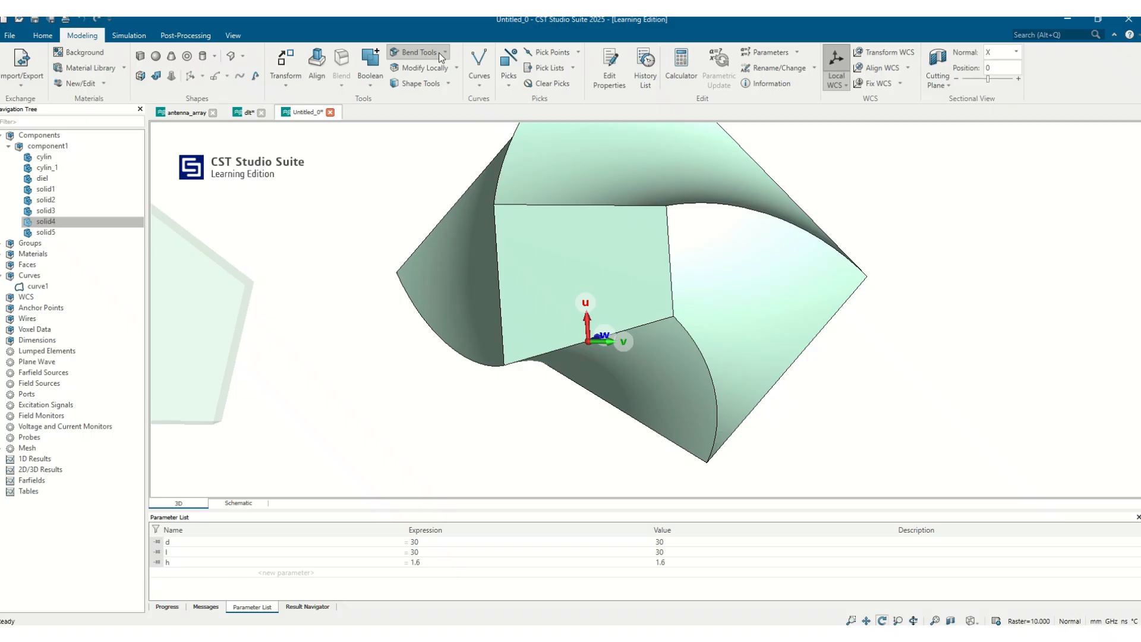
Step: Rotate the local WCS by 90° about its U axis so that its UV plane cuts through solid4
left_click(447, 83)
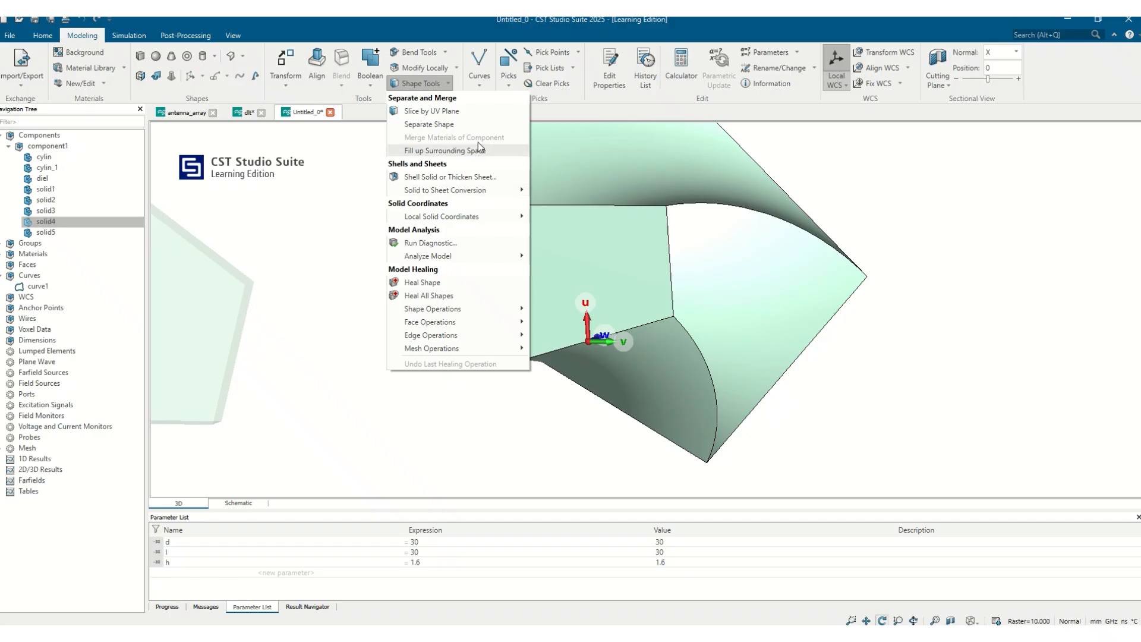
left_click_drag(613, 277, 625, 319)
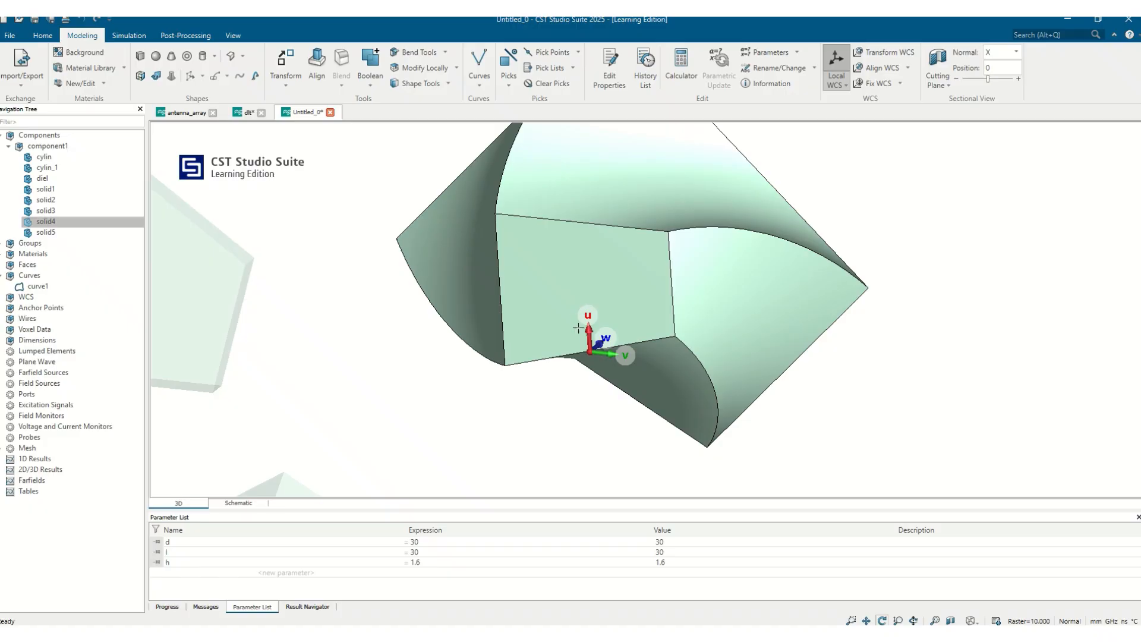
left_click_drag(595, 336, 625, 321)
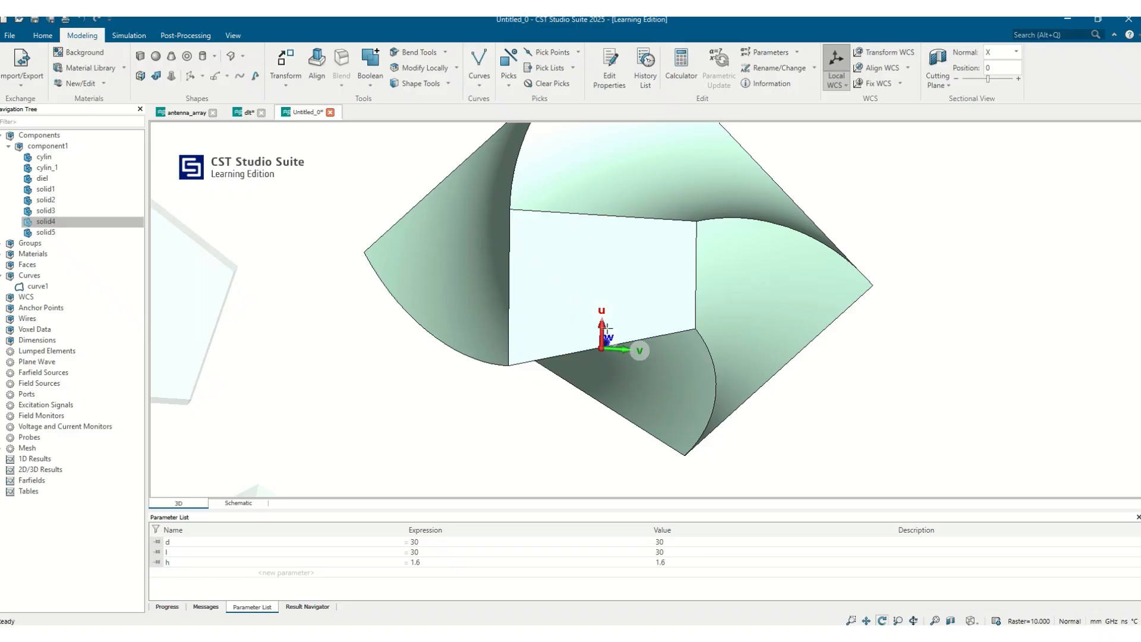
left_click(900, 54)
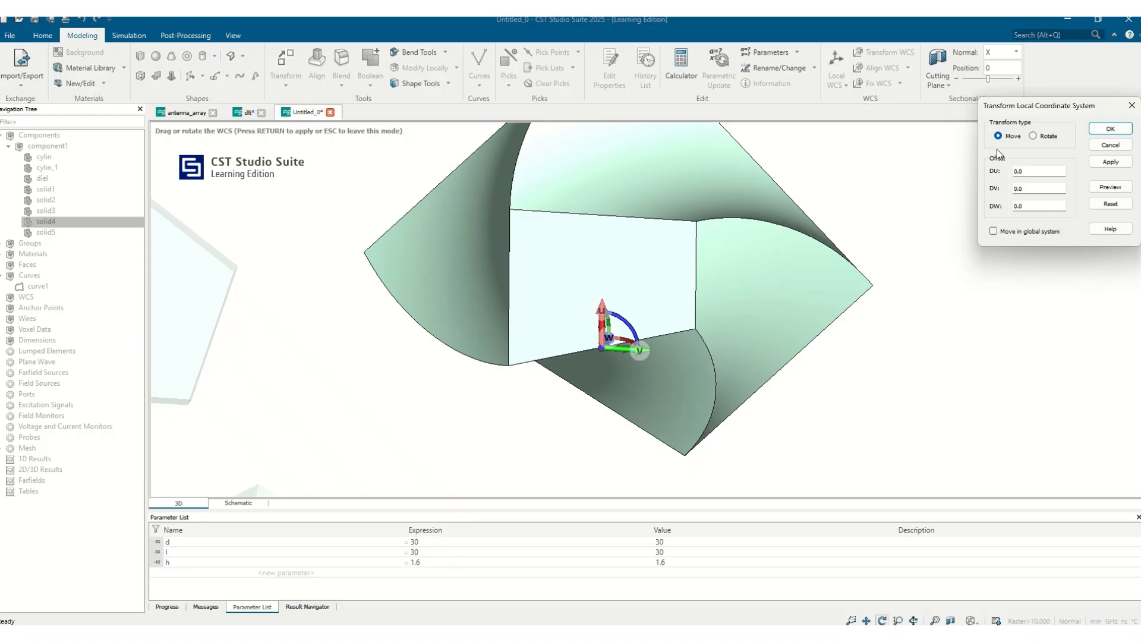
left_click(1033, 136)
left_click_drag(728, 351, 738, 310)
left_click(995, 175)
left_click(994, 173)
left_click_drag(829, 267, 677, 392)
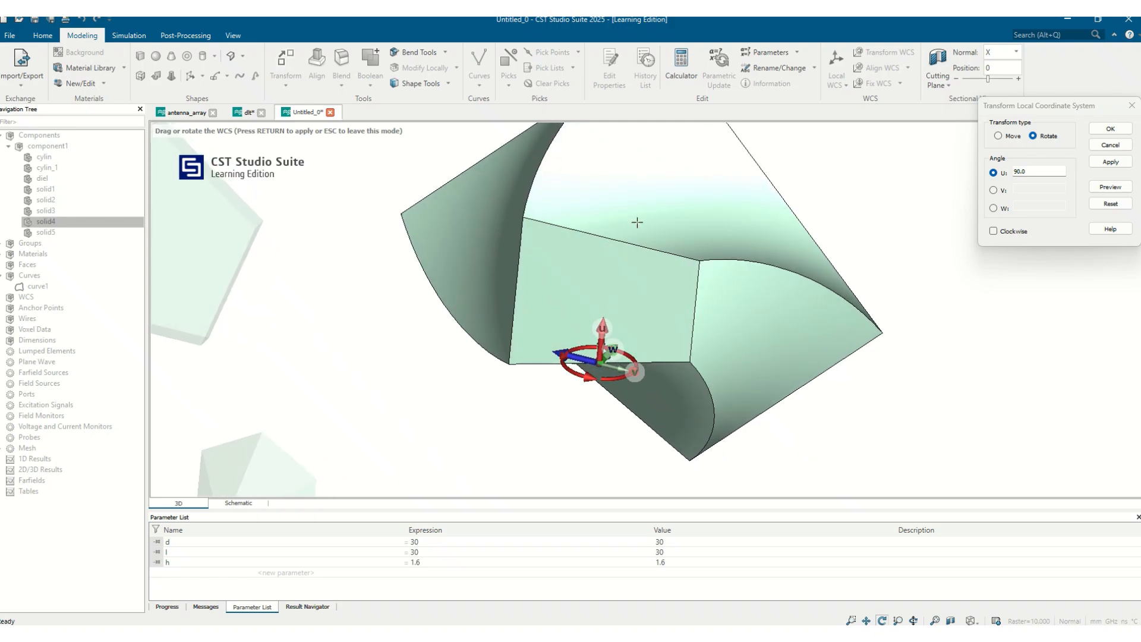
left_click_drag(658, 343, 643, 375)
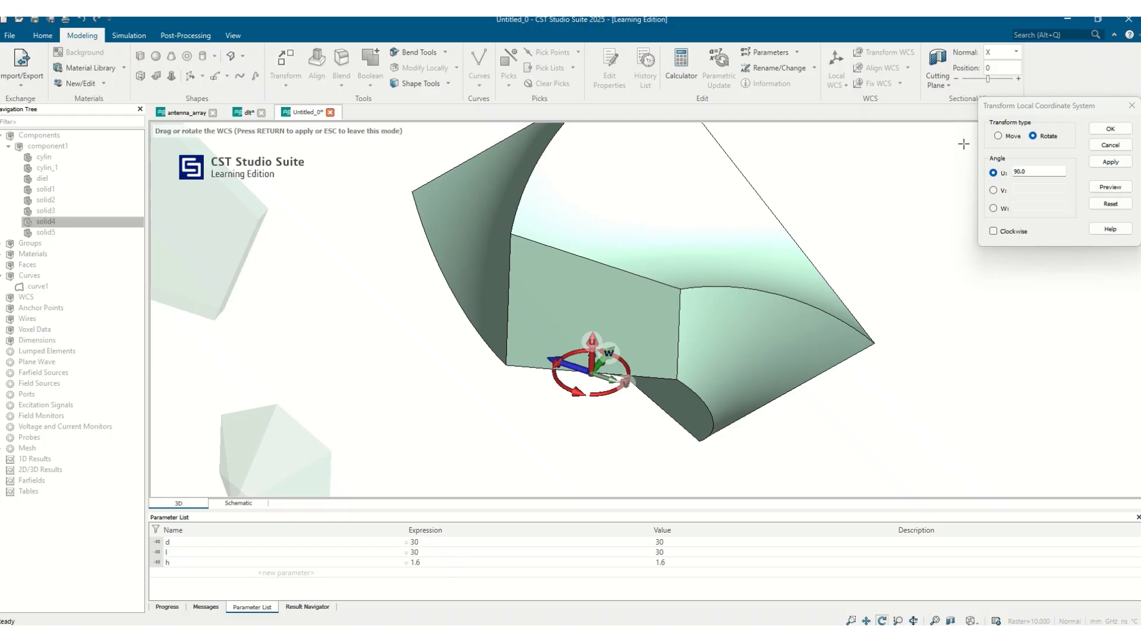
left_click(1127, 129)
Step: Slice solid4 by the UV plane and highlight each of the two resulting pieces in turn
left_click_drag(769, 349, 806, 178)
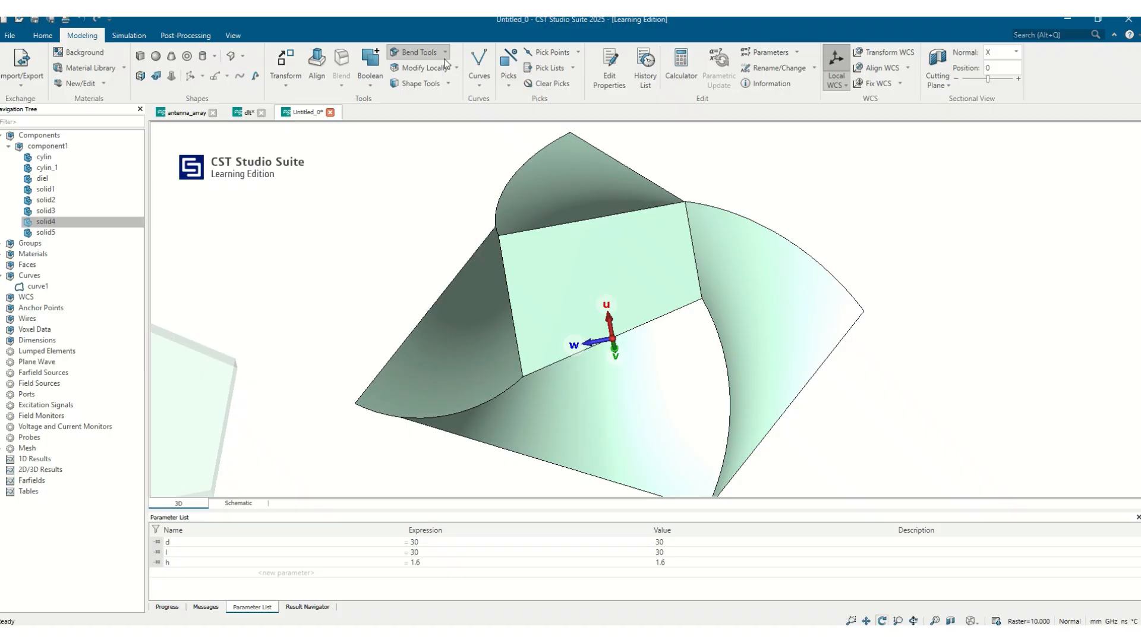
left_click(448, 83)
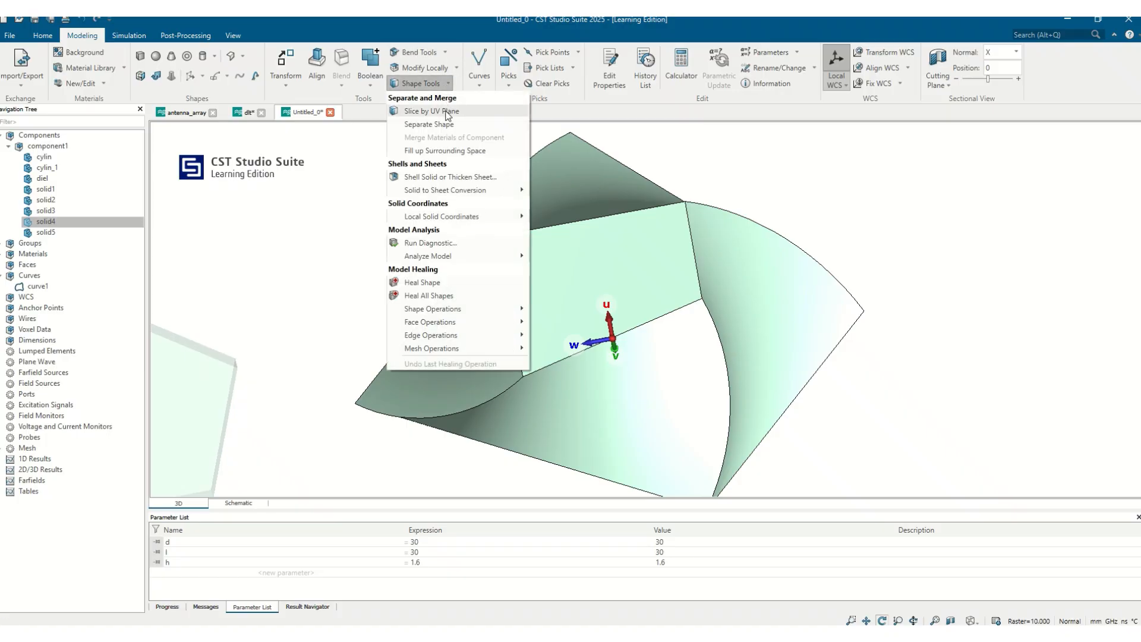
left_click(448, 111)
left_click_drag(666, 273, 362, 301)
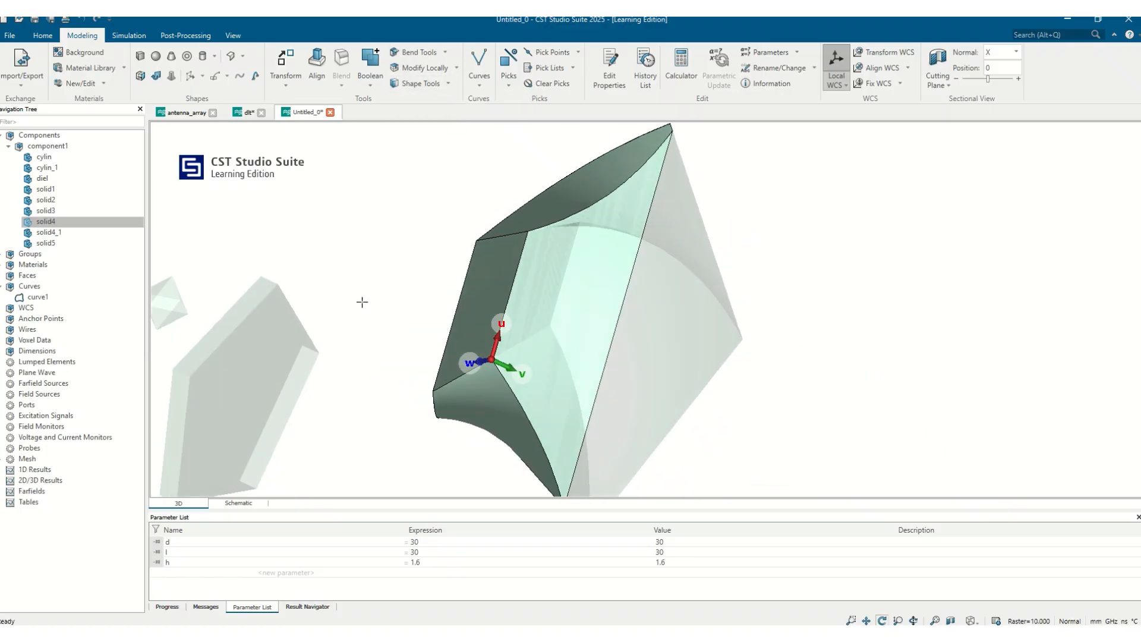
left_click(53, 225)
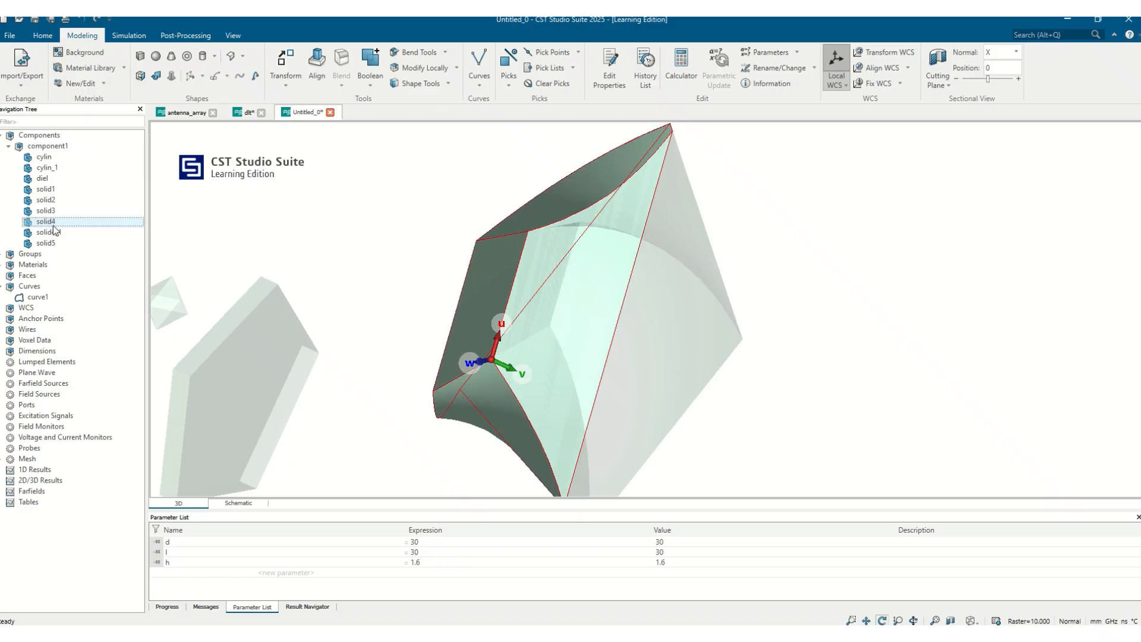
left_click(51, 233)
left_click(51, 224)
left_click(51, 232)
left_click(51, 221)
left_click_drag(833, 372, 1043, 350)
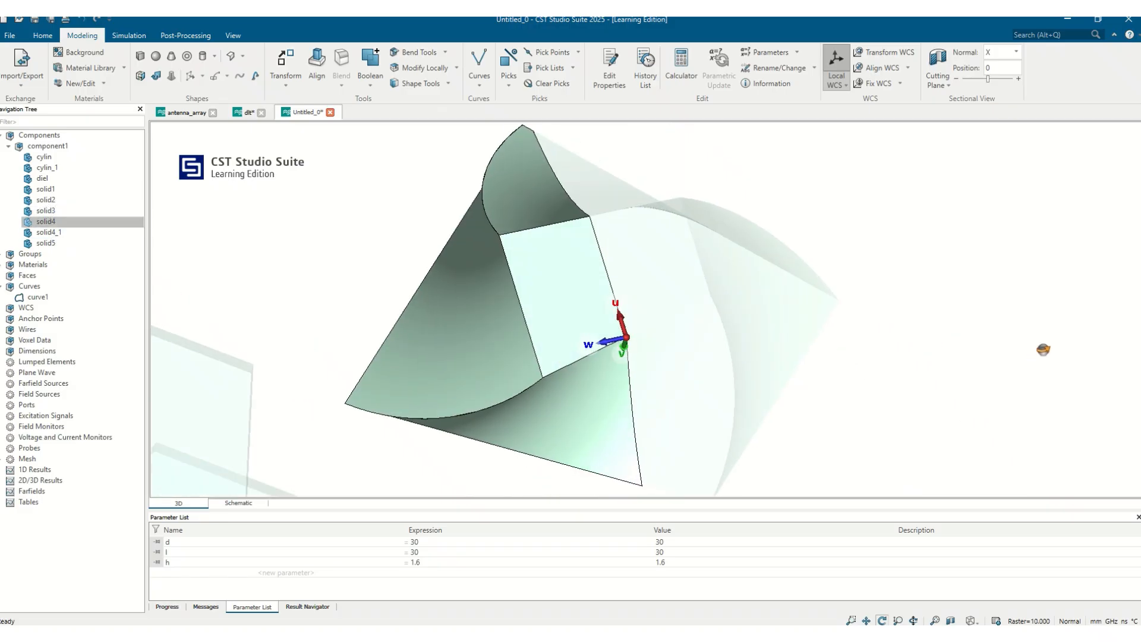
Step: Delete the sliced-off piece solid4_1 and inspect the cut face of the remaining solid4
left_click(57, 233)
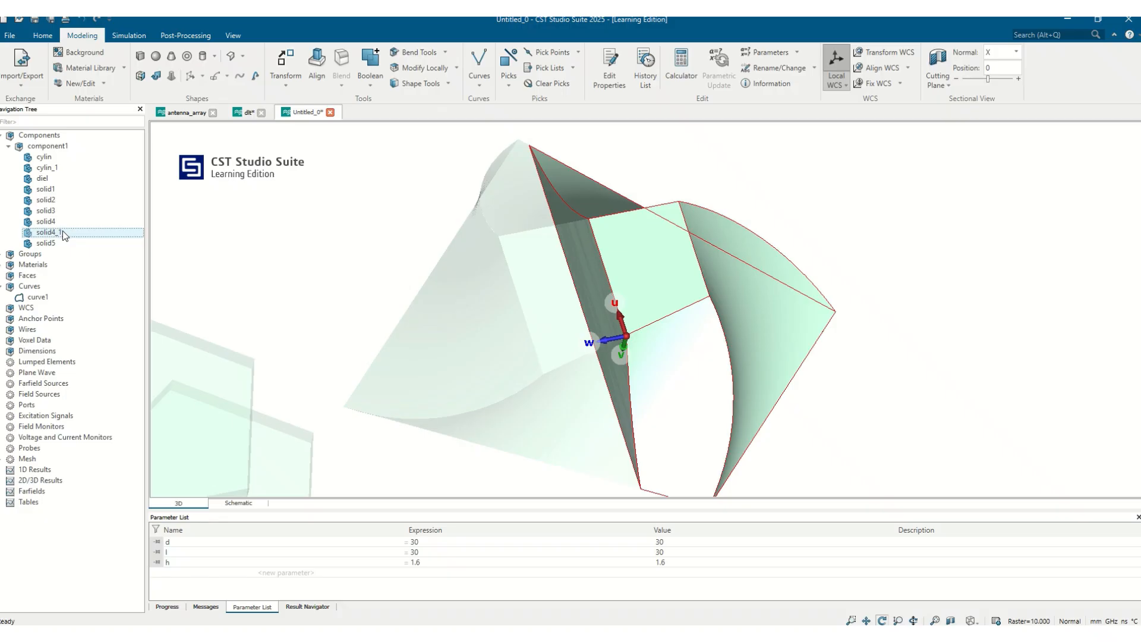
key("Delete")
key("Return")
left_click_drag(650, 298, 468, 354)
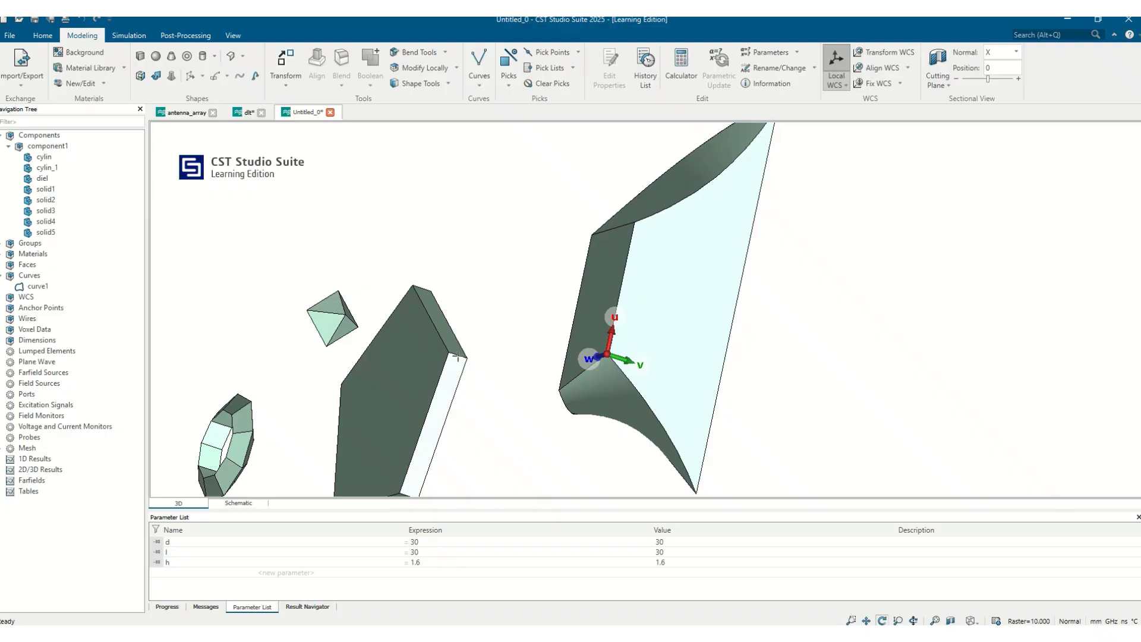
left_click(448, 85)
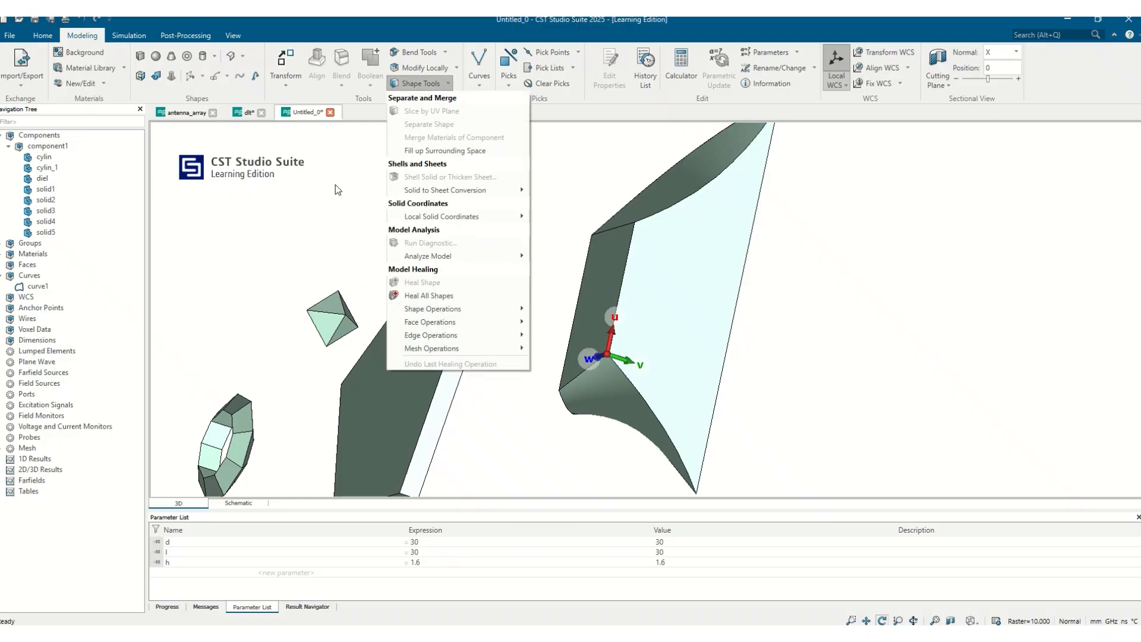
mouse_move(399, 261)
left_click(858, 250)
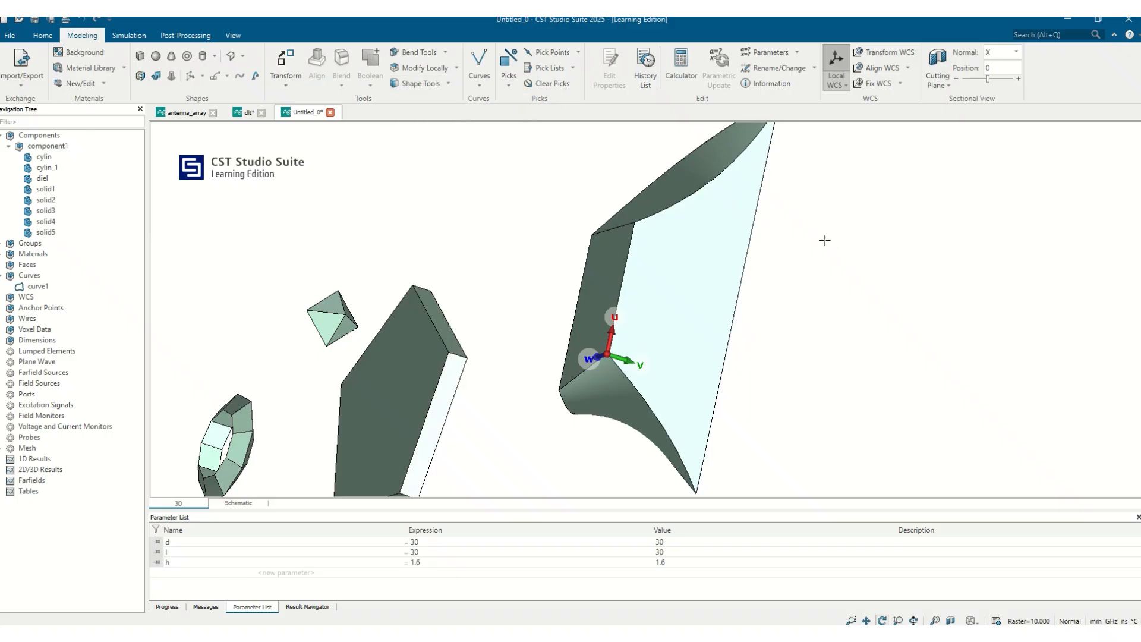